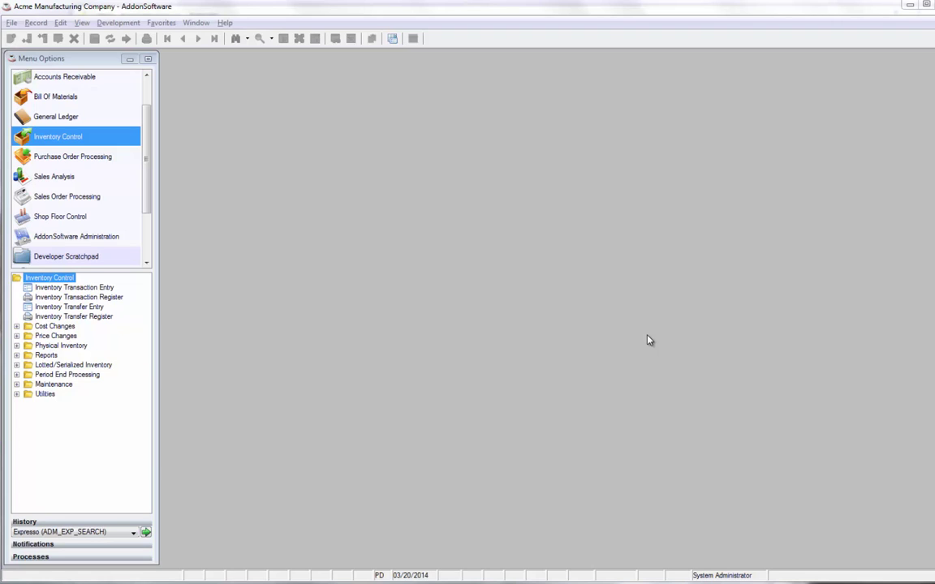
# - Run the Inventory Stock Status Report for item TS100 across all warehouses, reusing the last processed selection
pyautogui.click(16, 355)
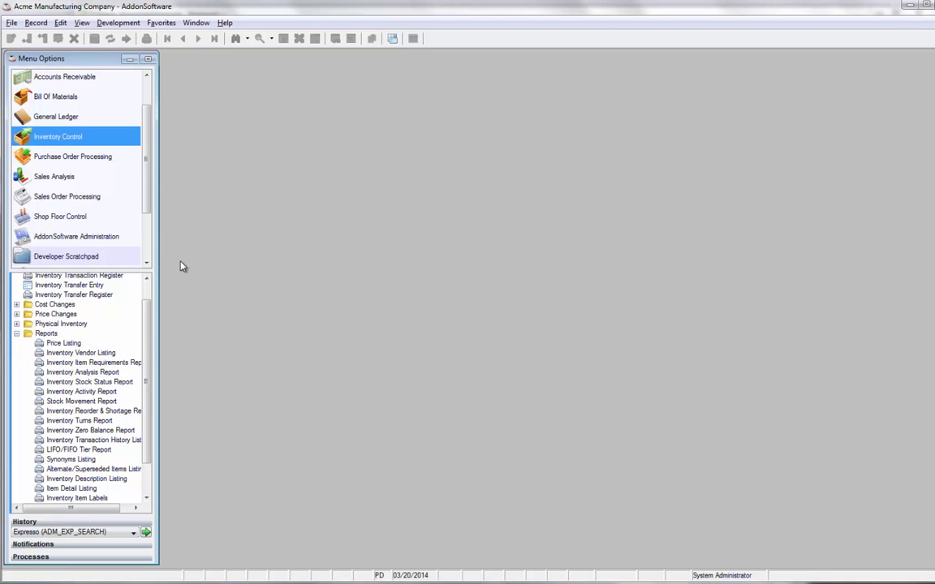
pyautogui.moveTo(166, 295); pyautogui.dragTo(173, 303)
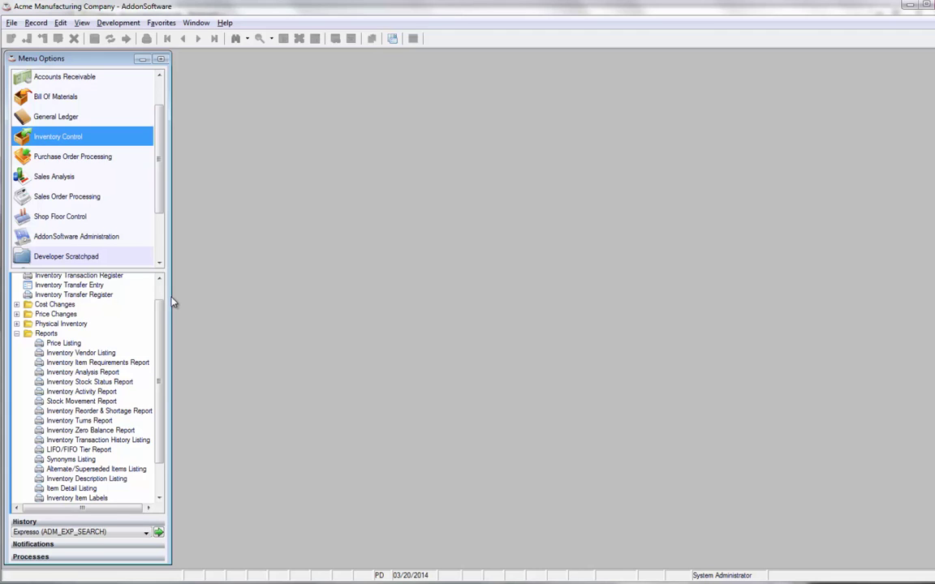
pyautogui.doubleClick(89, 382)
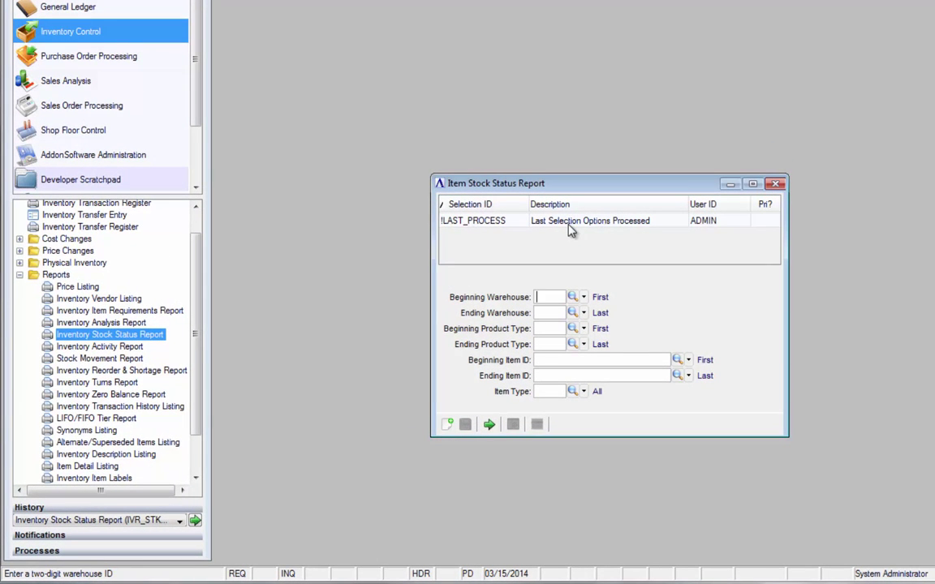
pyautogui.click(570, 229)
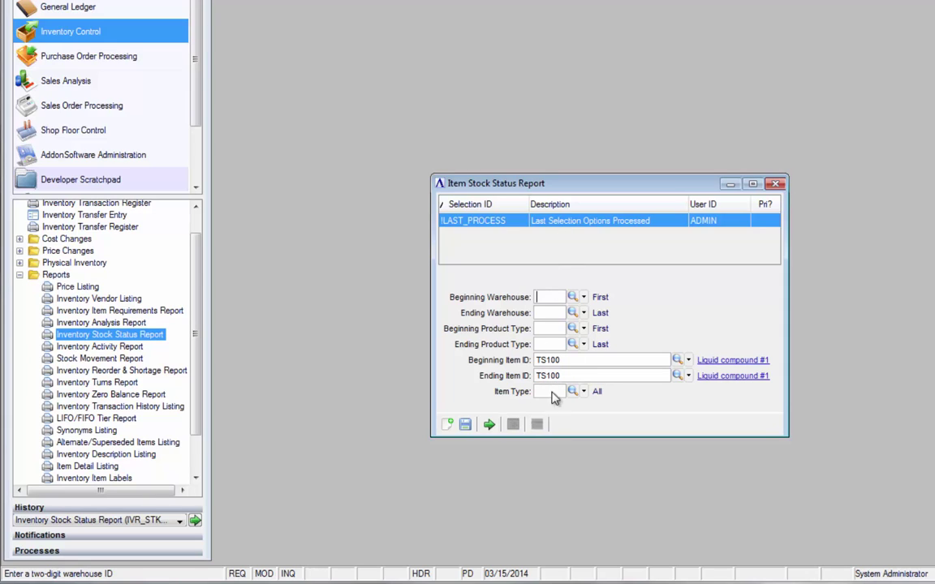
pyautogui.click(486, 428)
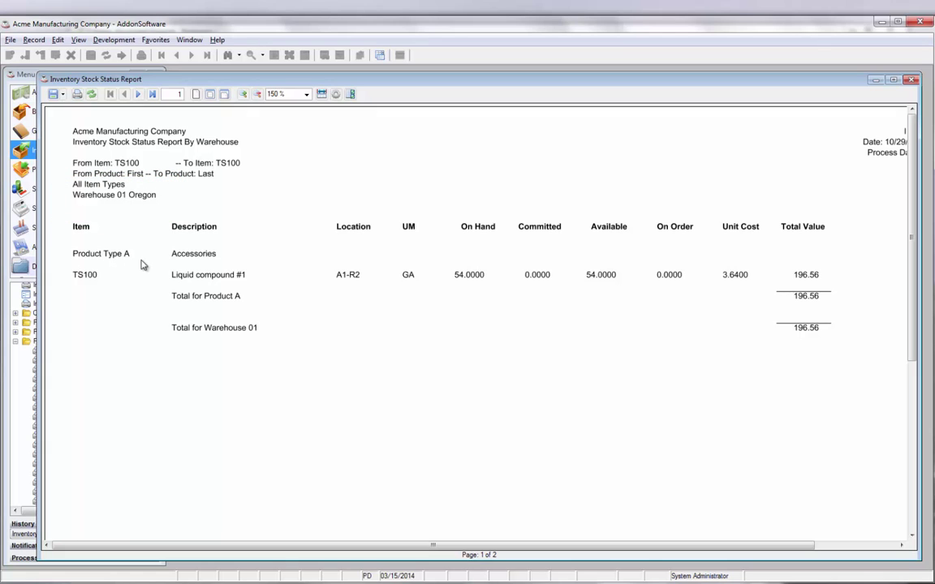
# - Review both warehouse pages of the stock status report and close it
pyautogui.click(138, 95)
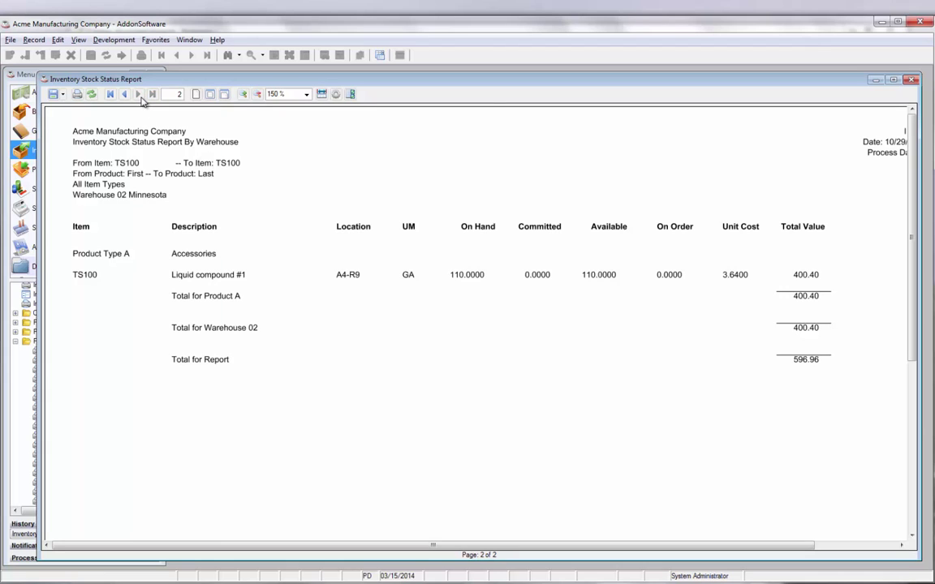
pyautogui.click(124, 94)
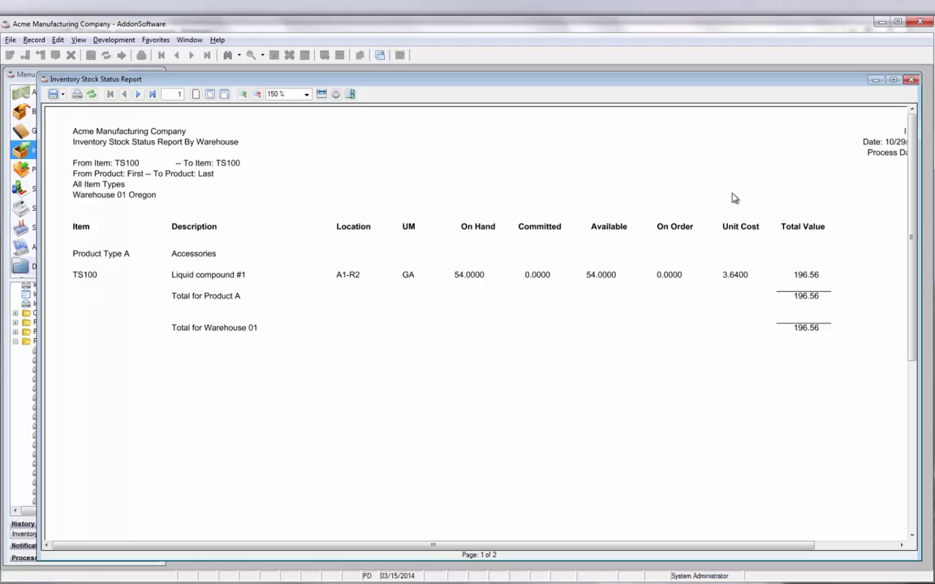
pyautogui.click(912, 80)
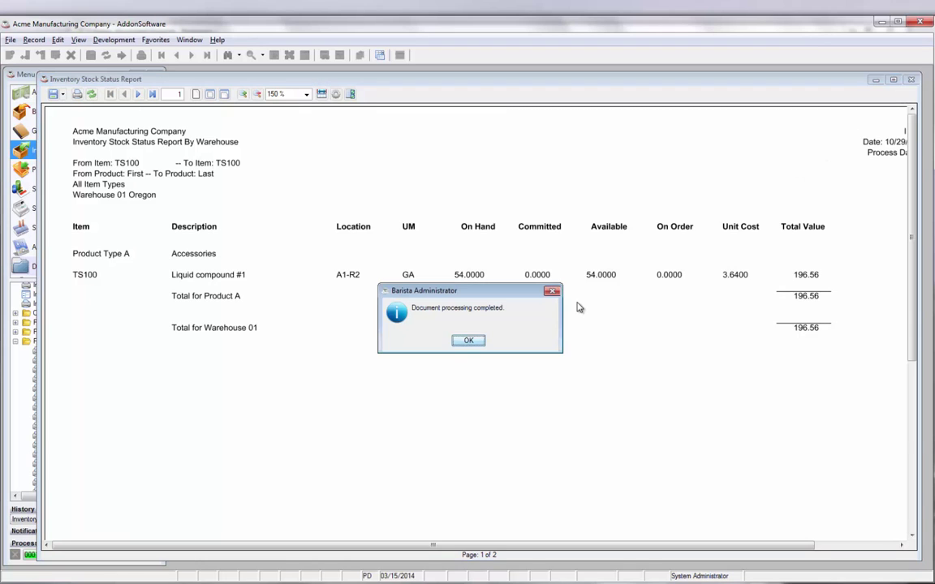
pyautogui.click(468, 341)
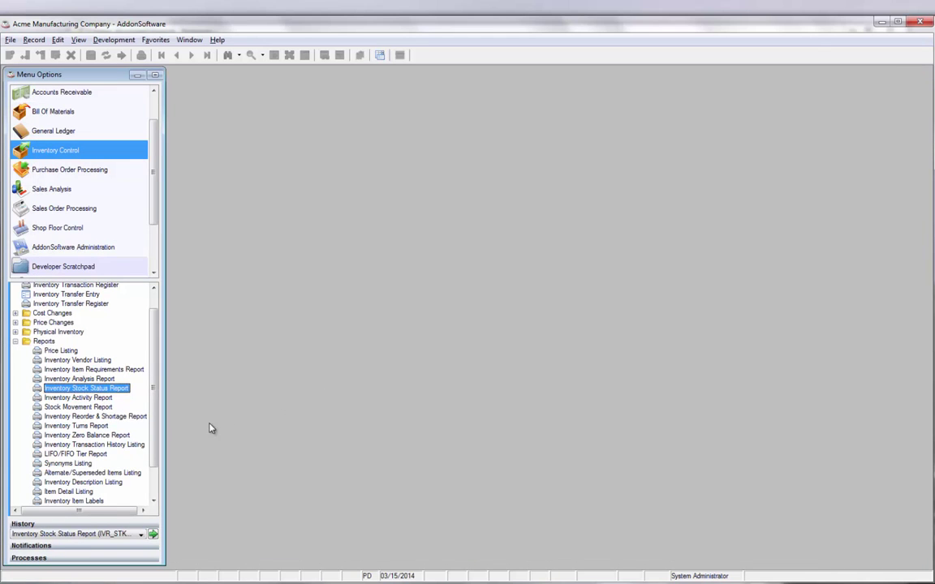
# - Run the Inventory Activity Report for TS100 in period 03/2014 from the last processed selection, and close it after viewing
pyautogui.doubleClick(81, 398)
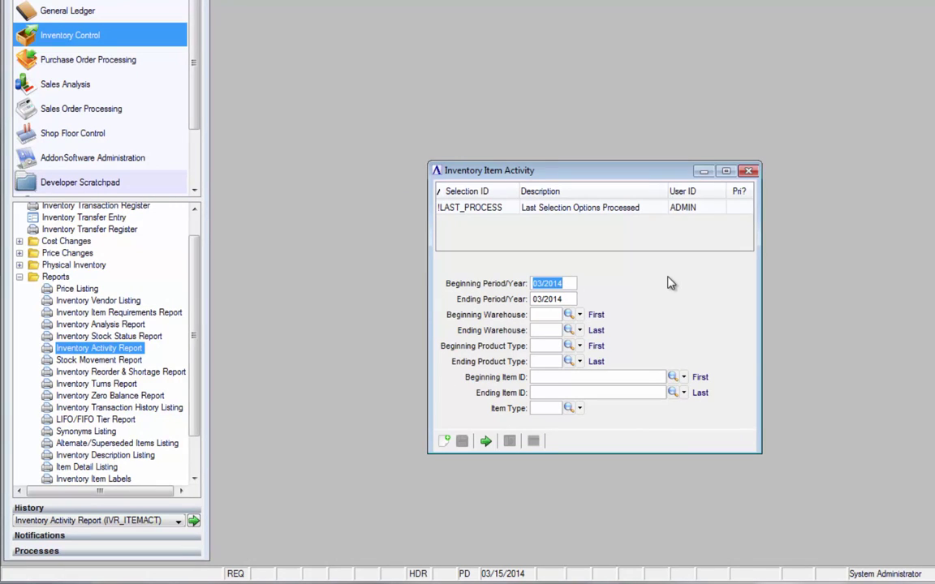
pyautogui.click(575, 209)
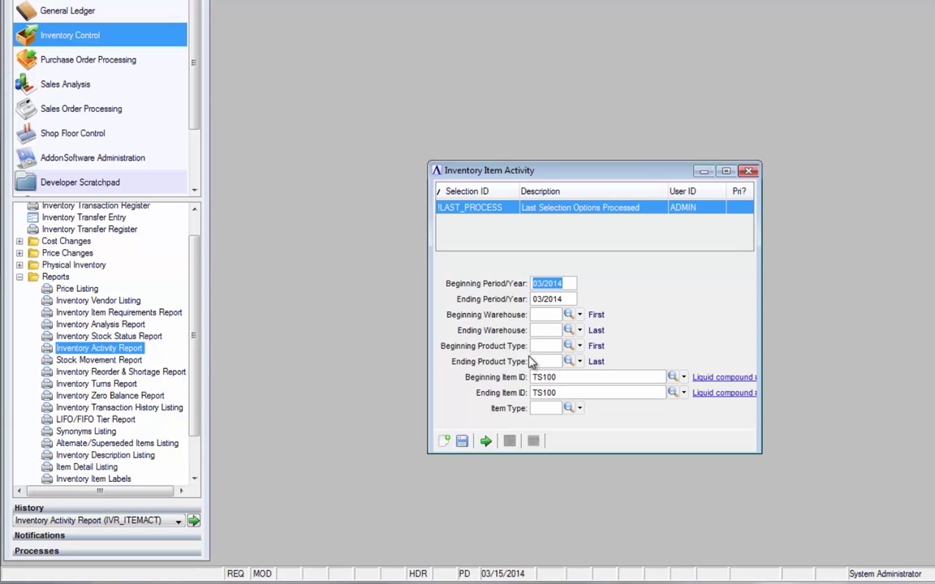
pyautogui.click(486, 443)
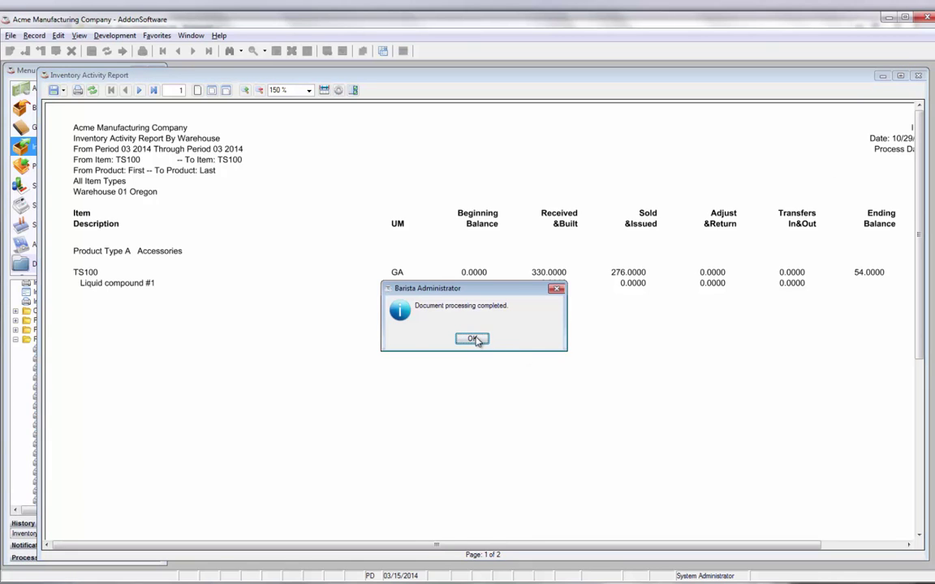
pyautogui.click(476, 339)
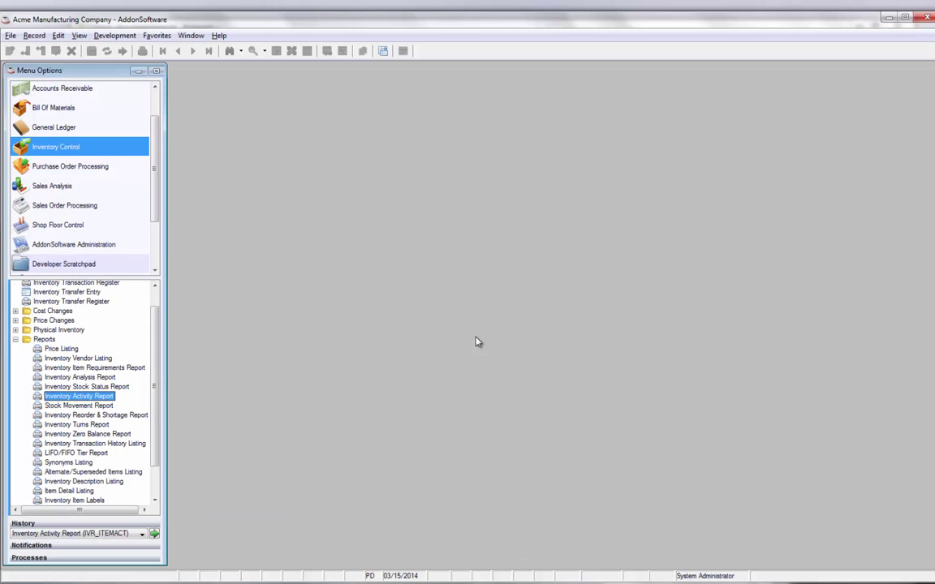
# - Run the Inventory Reorder & Shortage Report in Reorder (R) mode for TS100 from the last selection, and close it after viewing
pyautogui.click(97, 414)
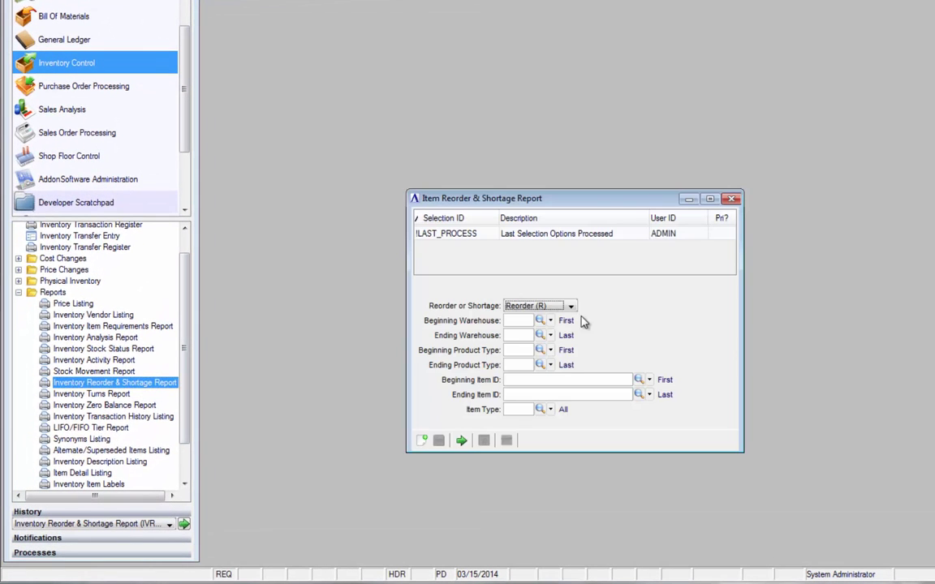
pyautogui.doubleClick(549, 235)
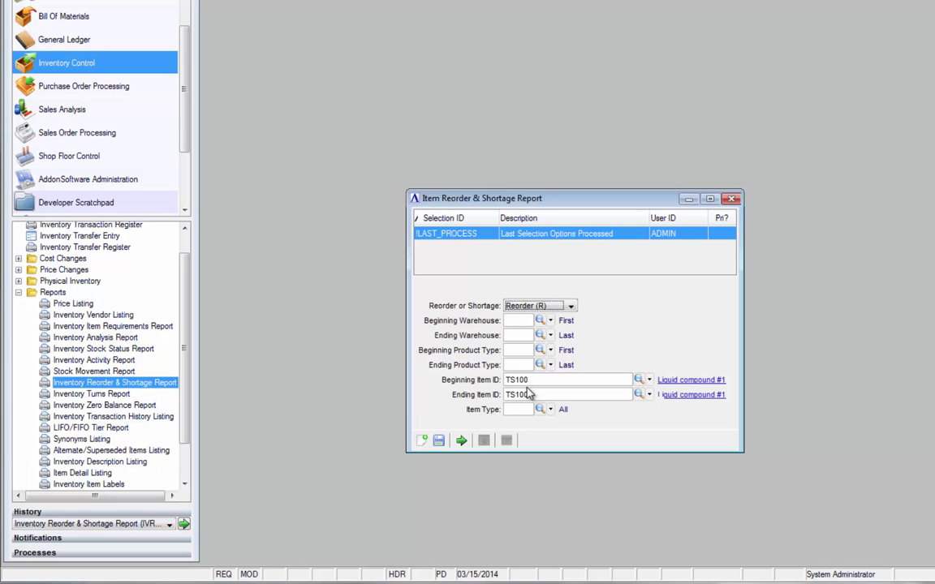
pyautogui.click(571, 306)
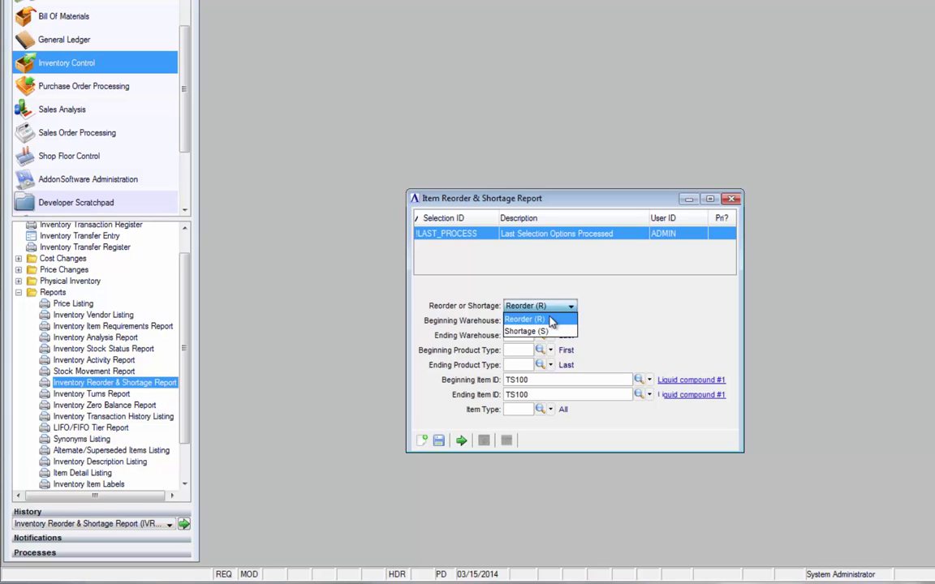
pyautogui.click(549, 319)
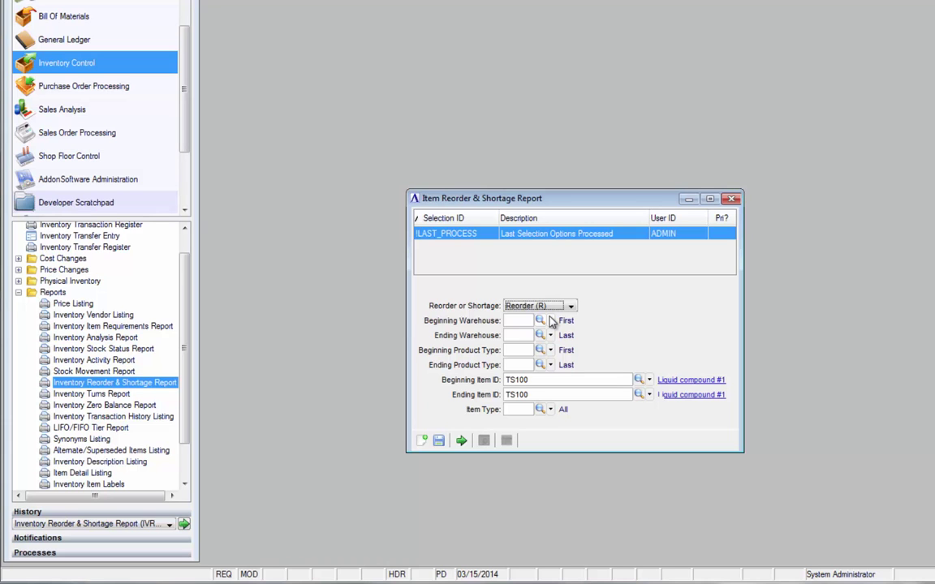
pyautogui.click(460, 441)
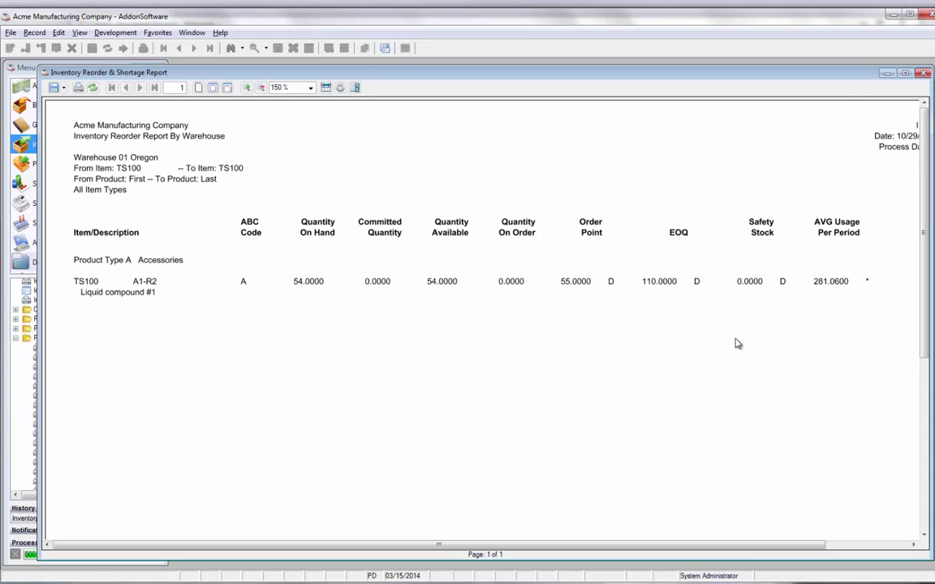
pyautogui.click(473, 339)
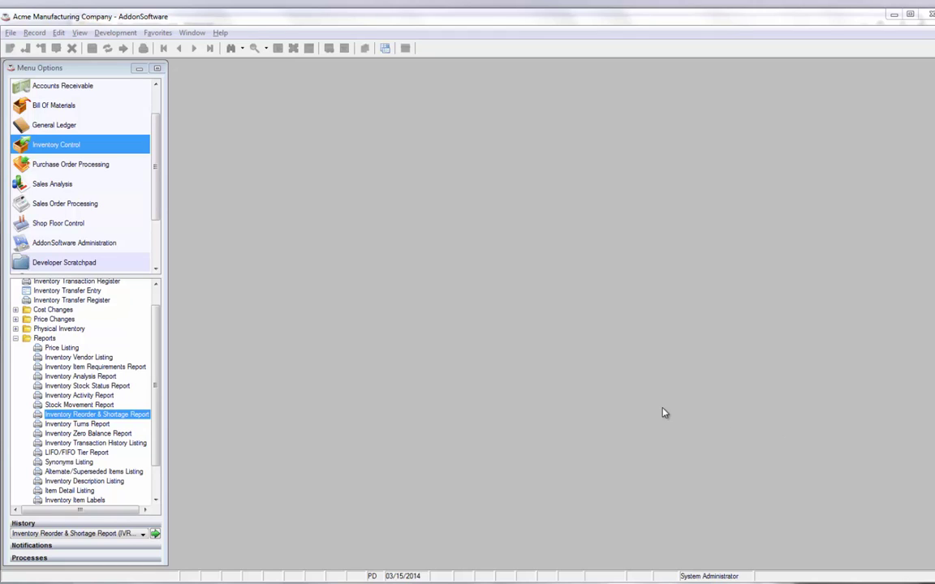
# - Open the Inventory Items maintenance form and load the record for item TS100
pyautogui.click(16, 339)
pyautogui.click(15, 388)
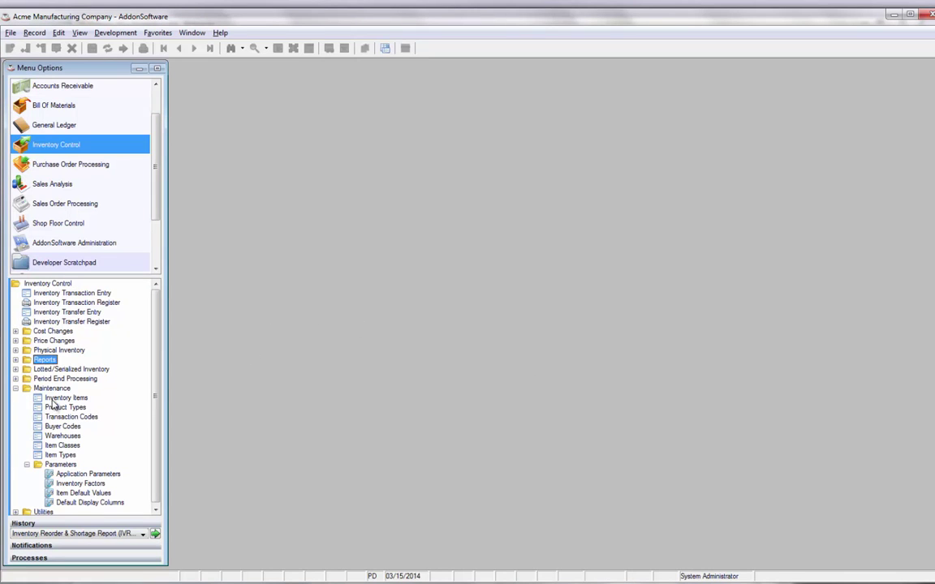
pyautogui.doubleClick(50, 398)
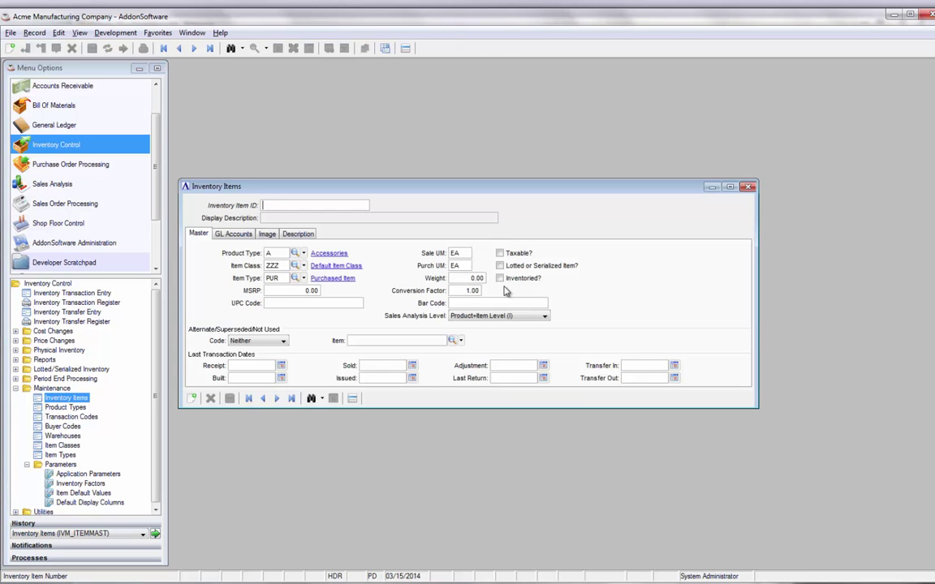
pyautogui.write('TS100')
pyautogui.press('Tab')
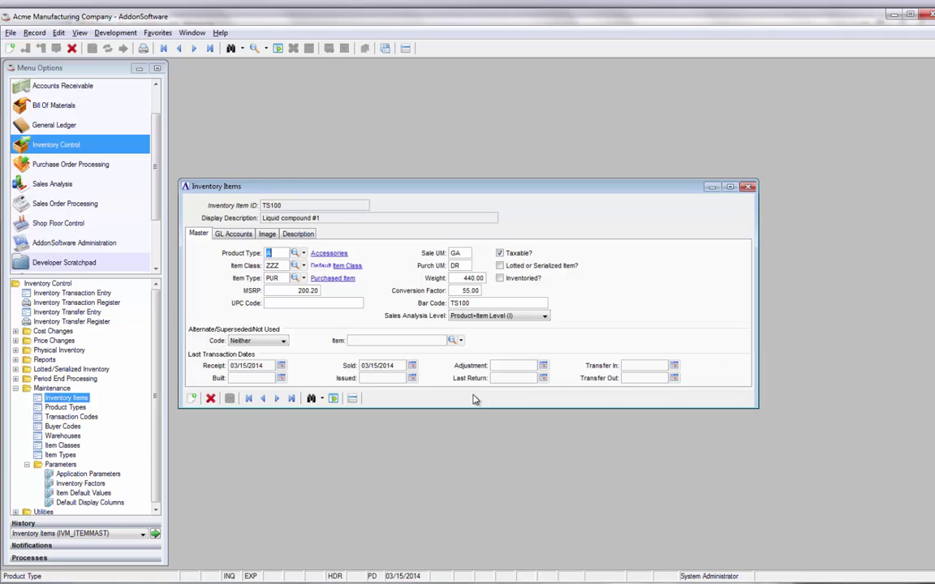
# - Review the GL accounts, image and description of item TS100, and return to its master data
pyautogui.click(233, 238)
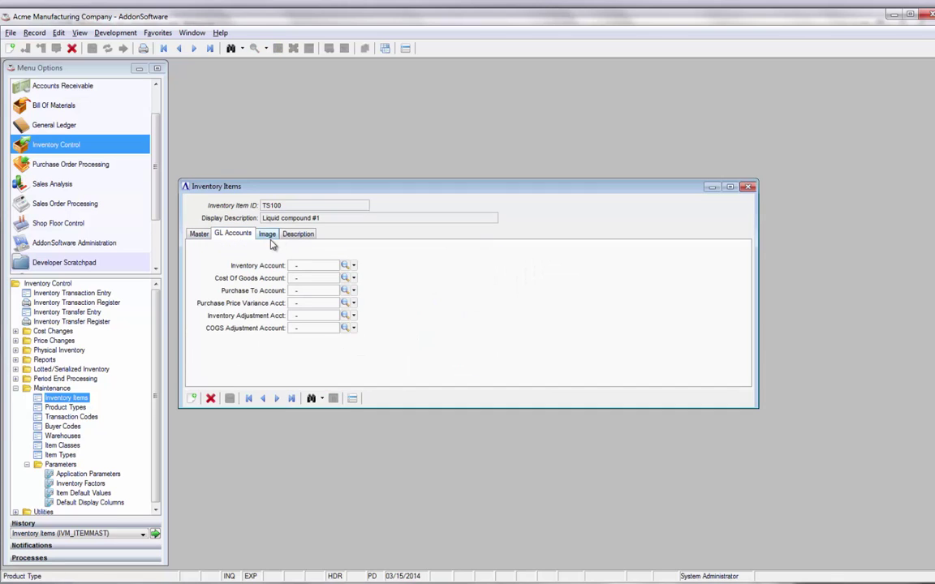
pyautogui.click(267, 236)
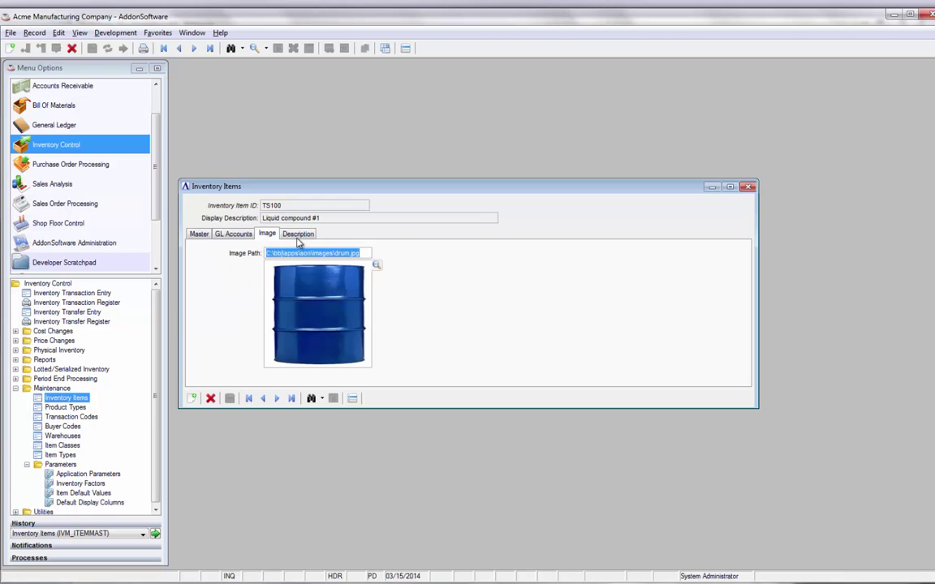
pyautogui.click(297, 234)
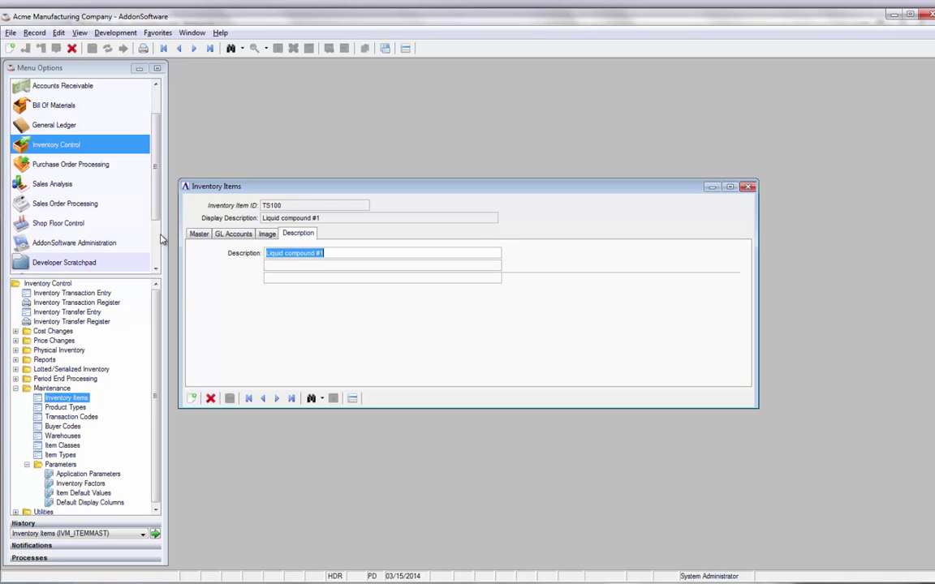
pyautogui.click(199, 235)
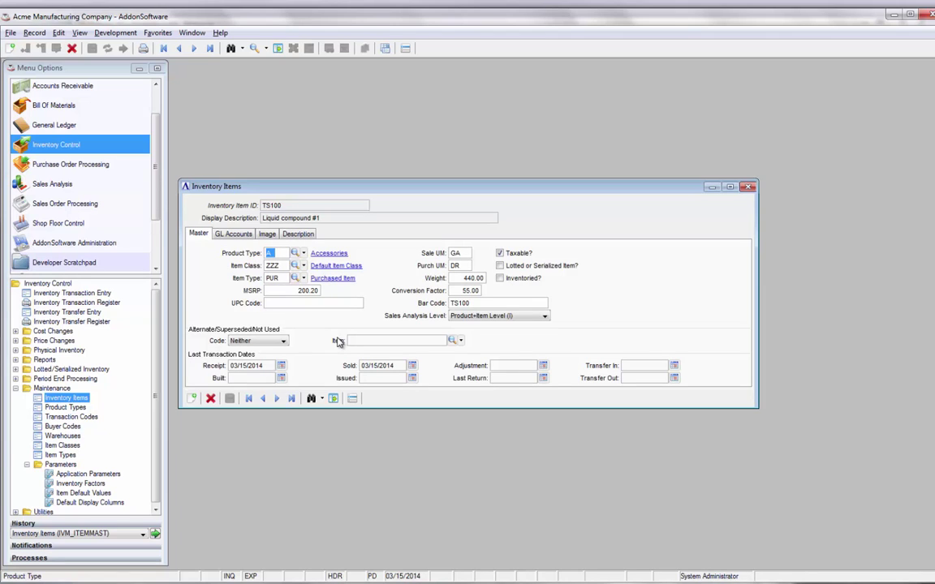
# - Open the Warehouse Master for item TS100 and load its warehouse 01 record
pyautogui.click(353, 399)
pyautogui.click(364, 452)
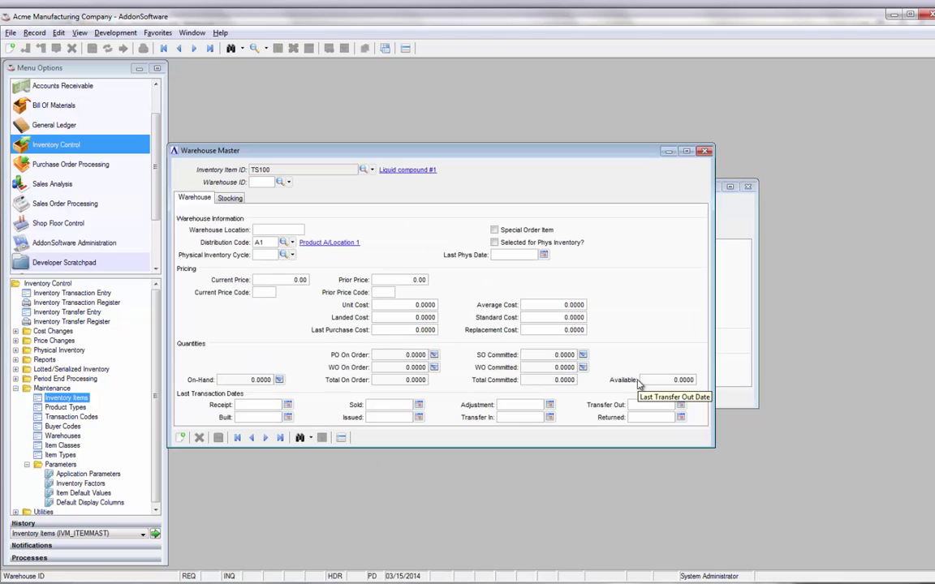
pyautogui.write('01')
pyautogui.press('Tab')
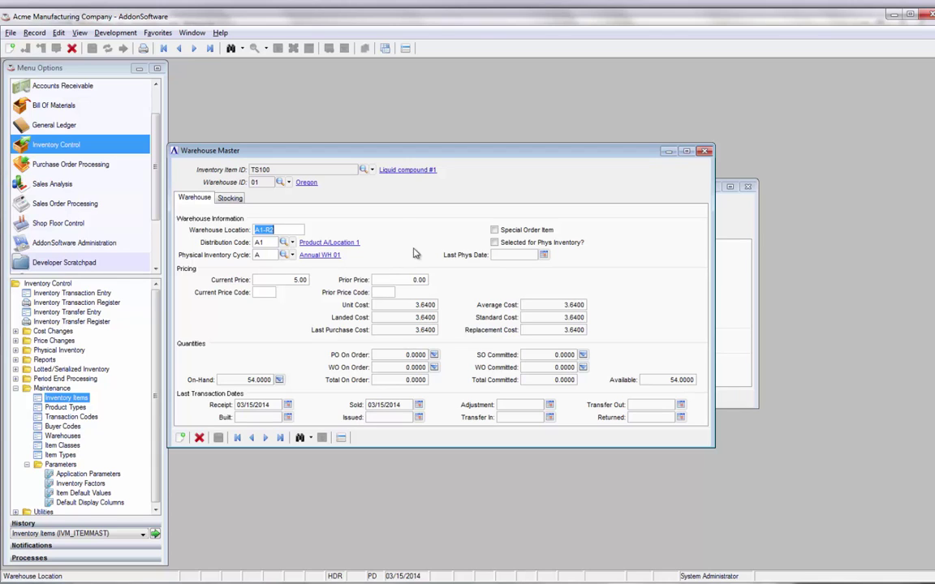
# - Examine the GL accounts behind distribution code A1 and the transaction history behind the on-hand quantity, including its quantity, cost and price columns
pyautogui.click(327, 243)
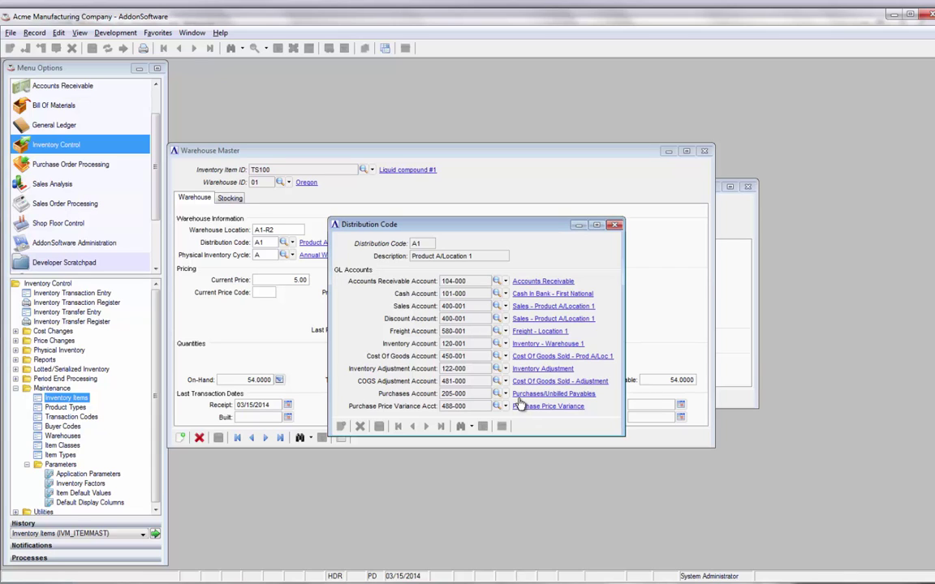
pyautogui.click(617, 226)
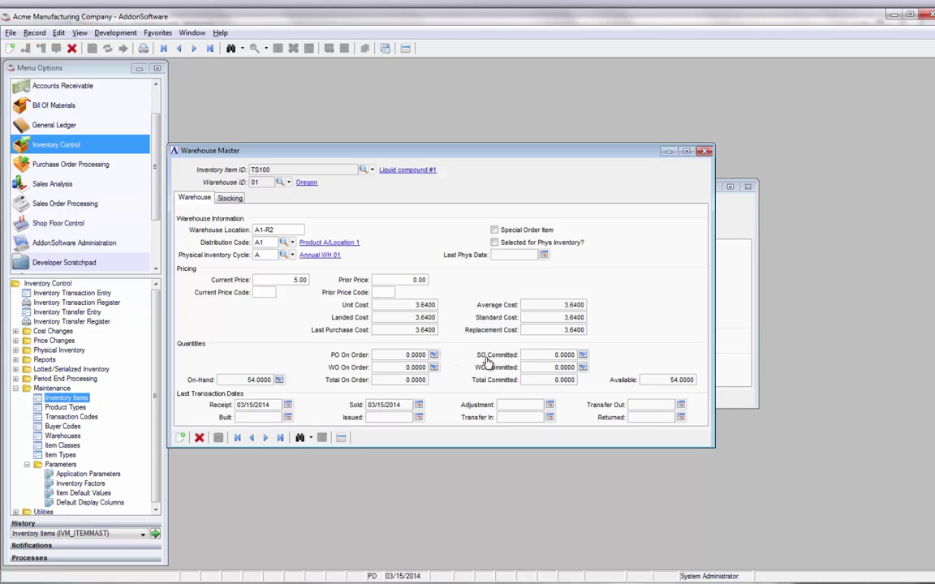
pyautogui.click(279, 380)
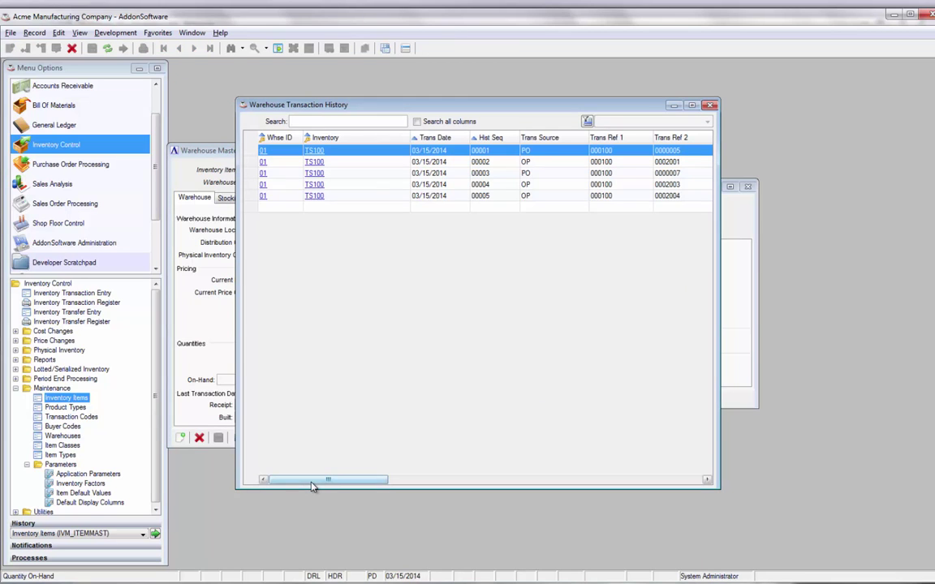
pyautogui.moveTo(314, 480); pyautogui.dragTo(633, 468)
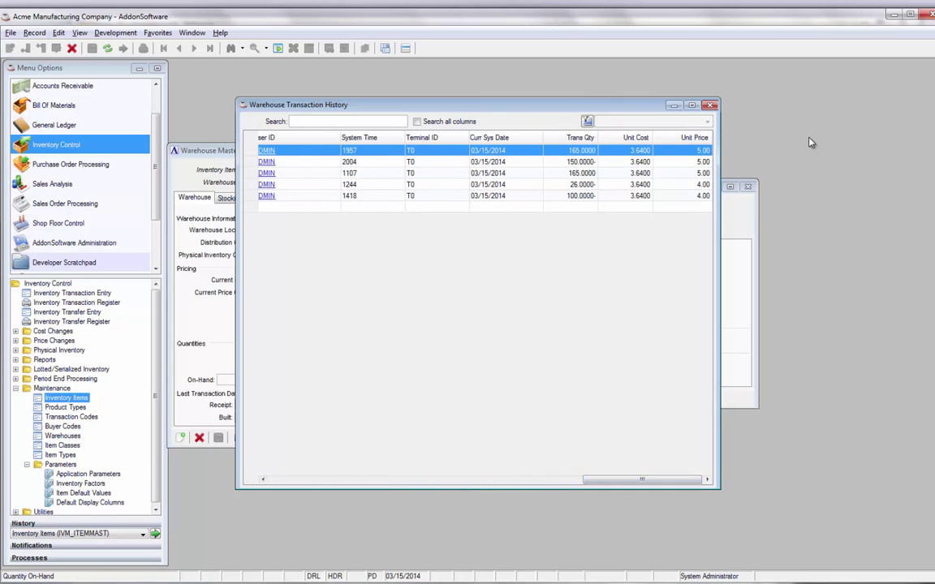
pyautogui.click(709, 105)
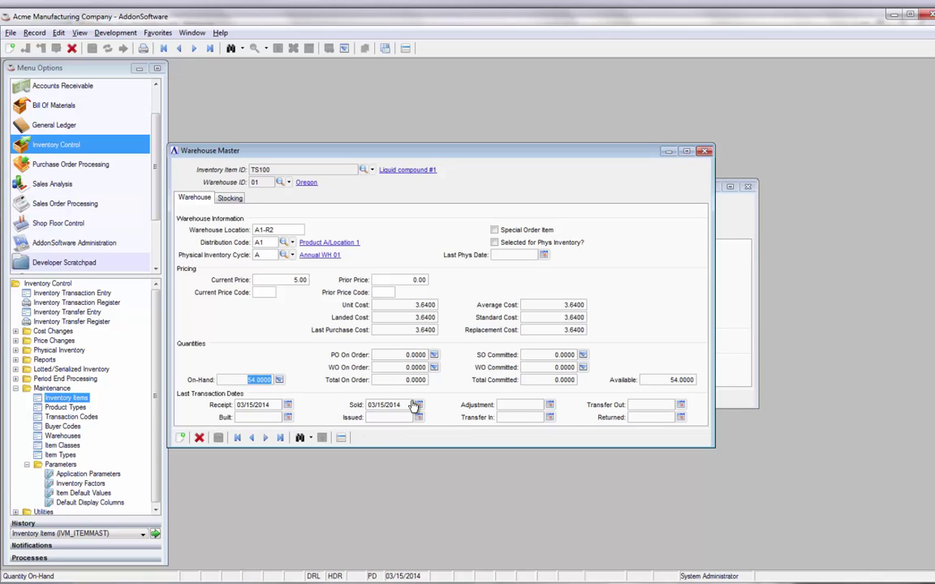
# - Check the item's warehouse 02 record, and return to warehouse 01 to review its stocking details
pyautogui.click(265, 443)
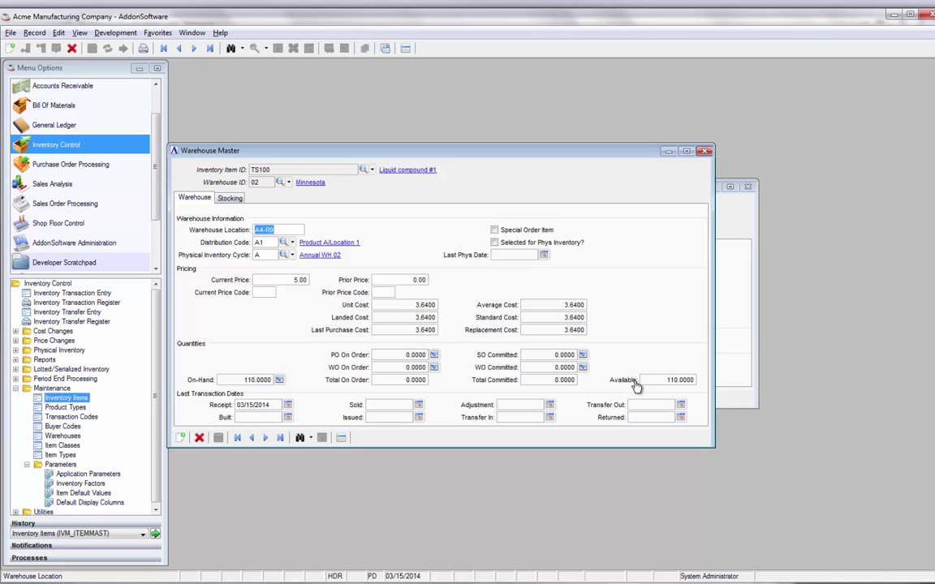
pyautogui.click(254, 439)
pyautogui.click(232, 200)
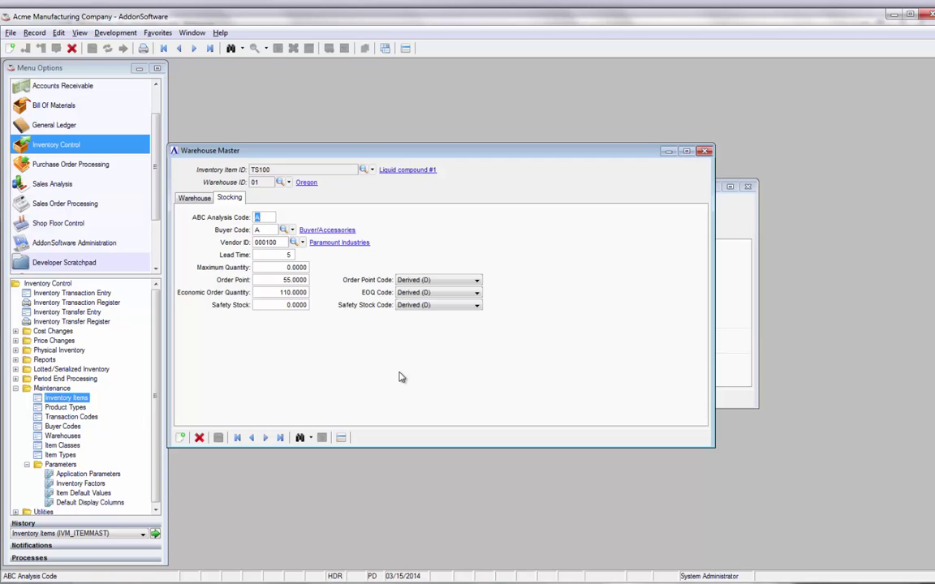
# - Review the warehouse 01 pricing and quantity details of item TS100, and close its Warehouse Master and item records
pyautogui.click(198, 198)
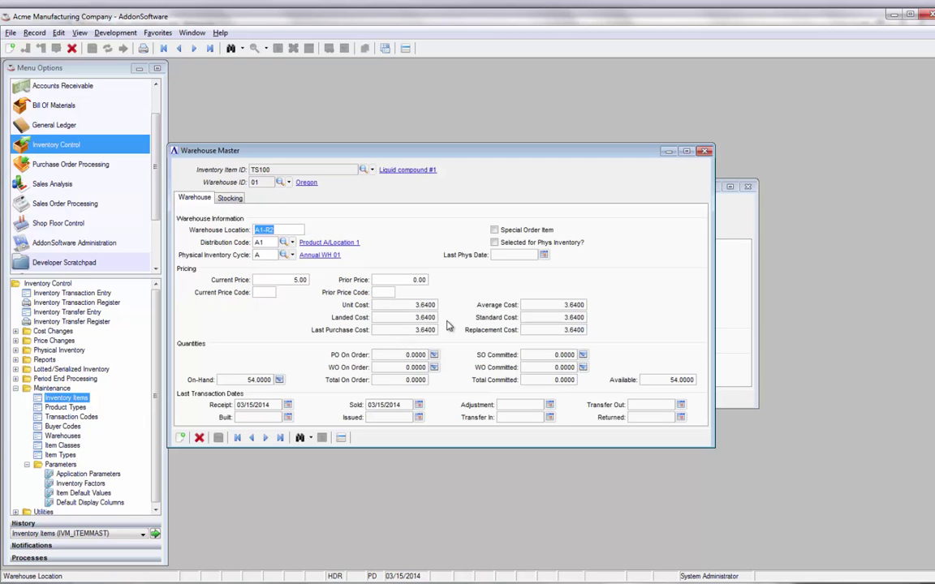
pyautogui.click(703, 152)
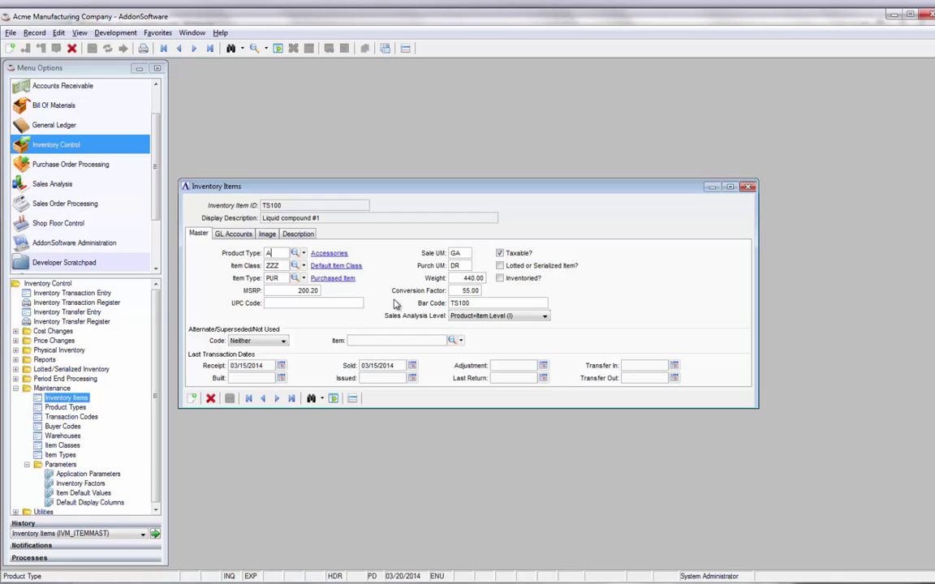
pyautogui.click(748, 188)
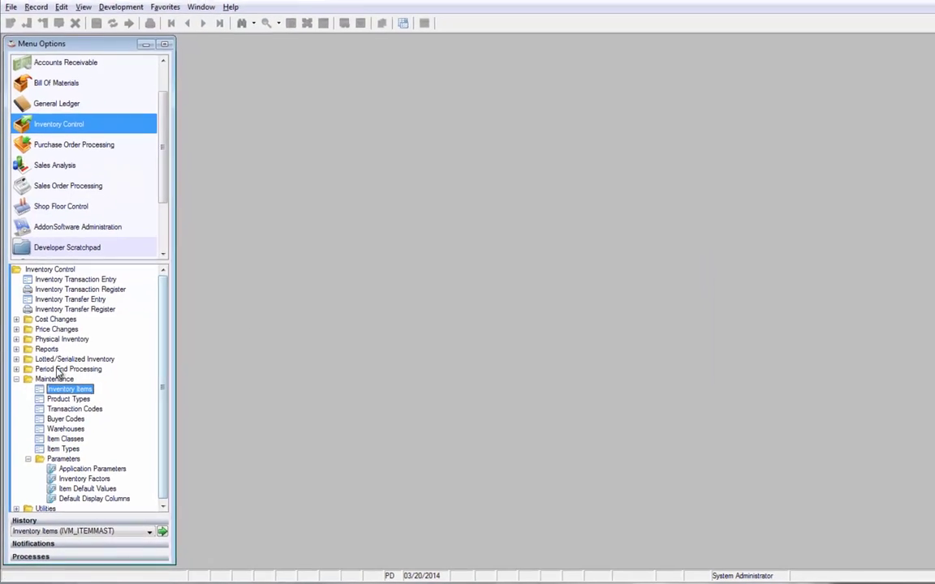
# - Start a new purchase order in Purchase Order Processing with the next assigned number and Paramount Industries as the vendor
pyautogui.click(53, 111)
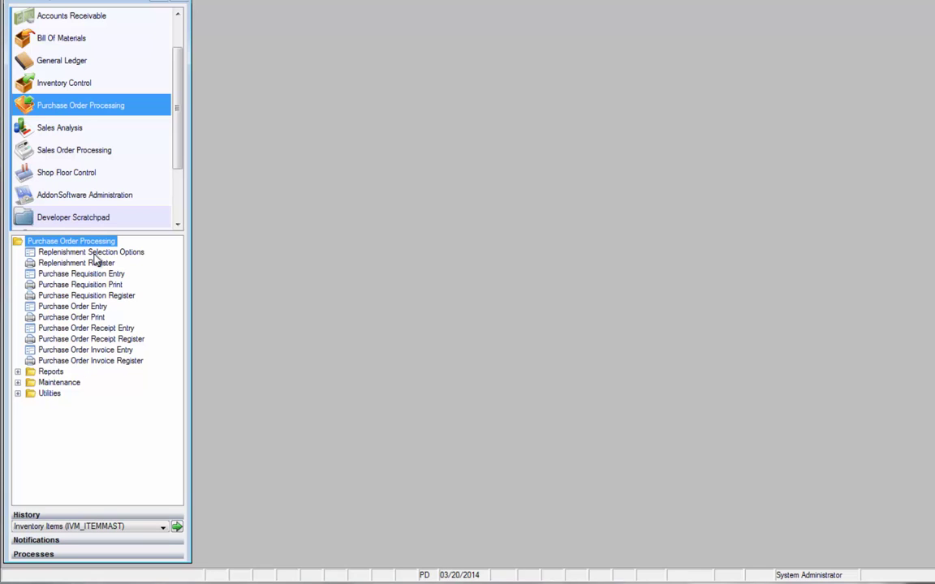
pyautogui.doubleClick(49, 307)
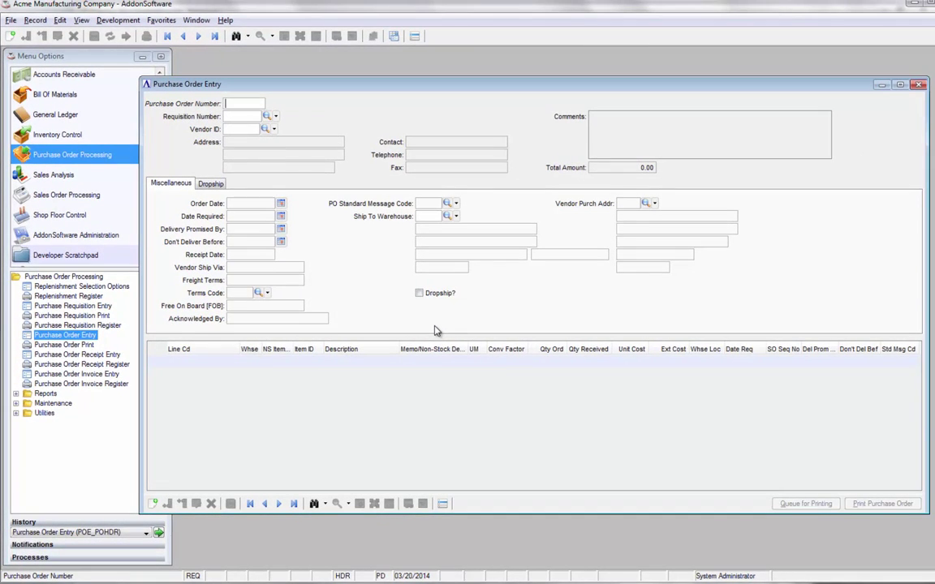
pyautogui.press('Return')
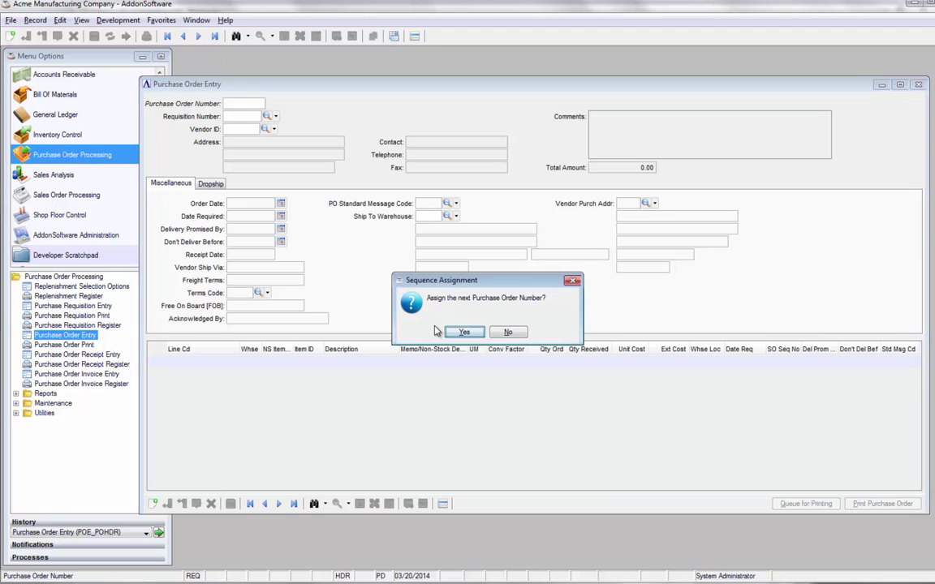
pyautogui.press('Return')
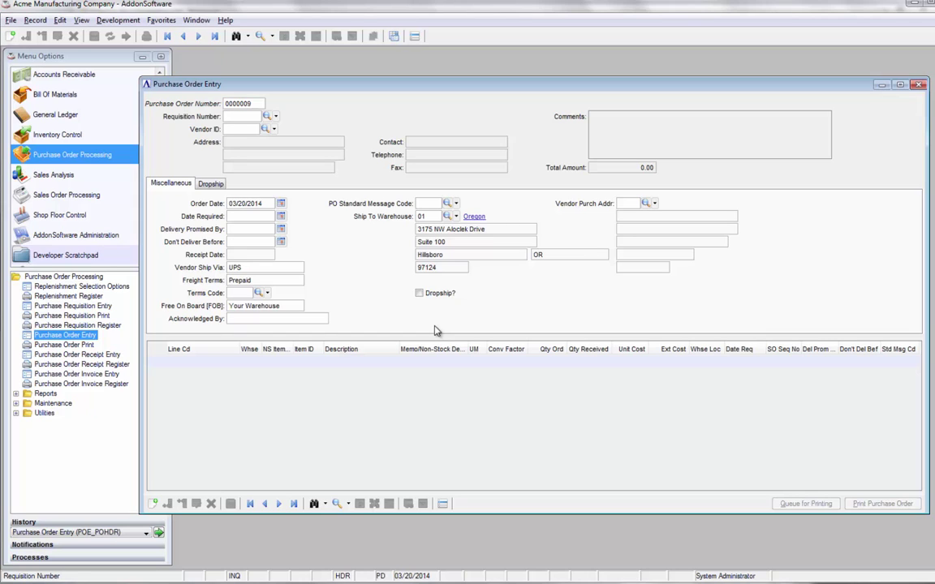
pyautogui.press('Tab')
pyautogui.write('000100')
pyautogui.press('Tab')
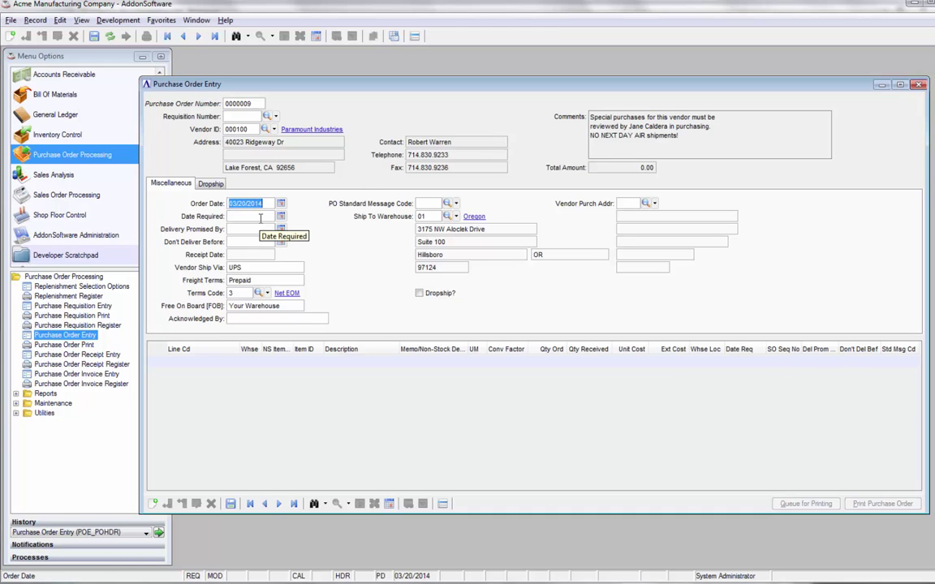
# - Add a Standard Item line to the purchase order for item TS100 in warehouse 01
pyautogui.hotkey('ctrl', 'Tab')
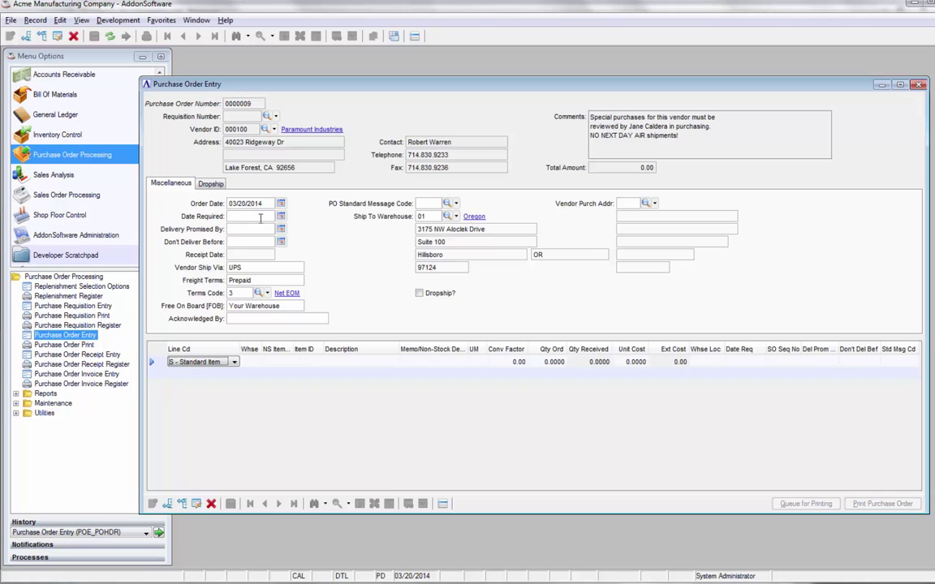
pyautogui.press('Tab')
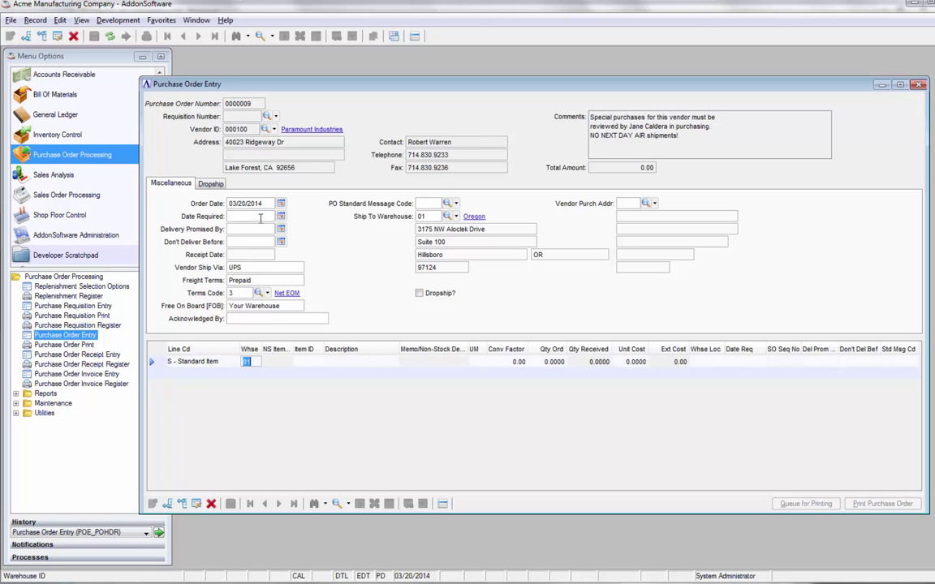
pyautogui.press('Tab')
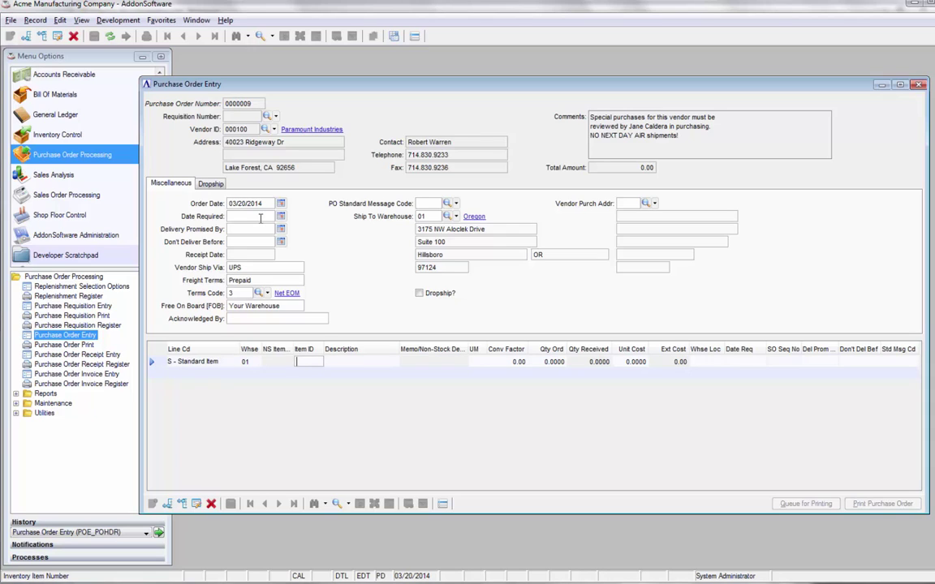
pyautogui.write('TS100')
pyautogui.press('Tab')
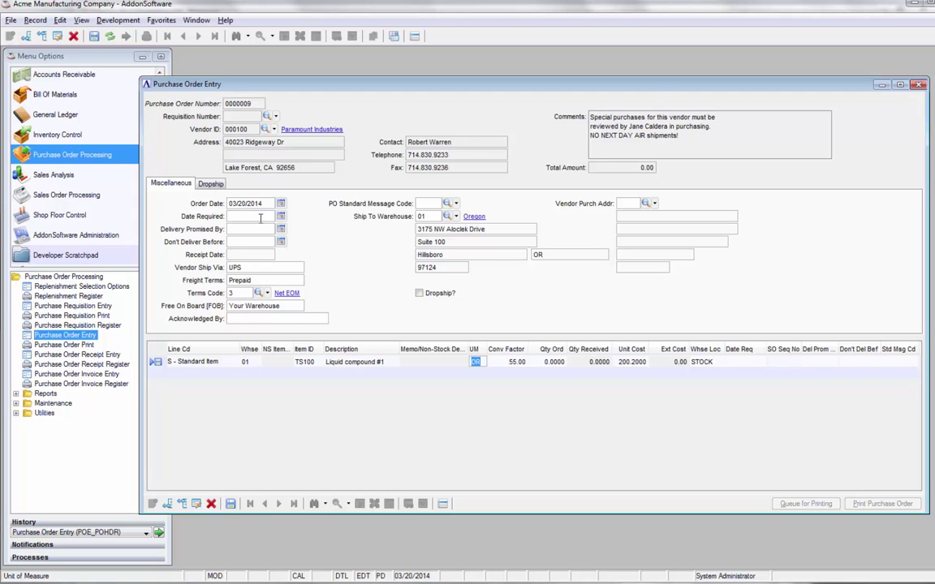
# - Try order quantities of 1 and 5 on the TS100 line to compare the unit cost at each quantity
pyautogui.press('Tab')
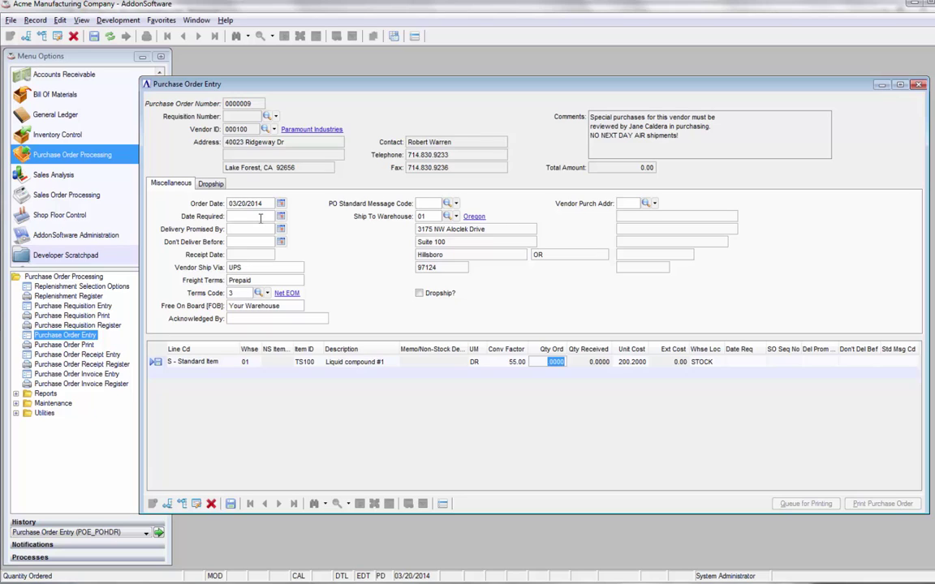
pyautogui.write('1')
pyautogui.press('Tab')
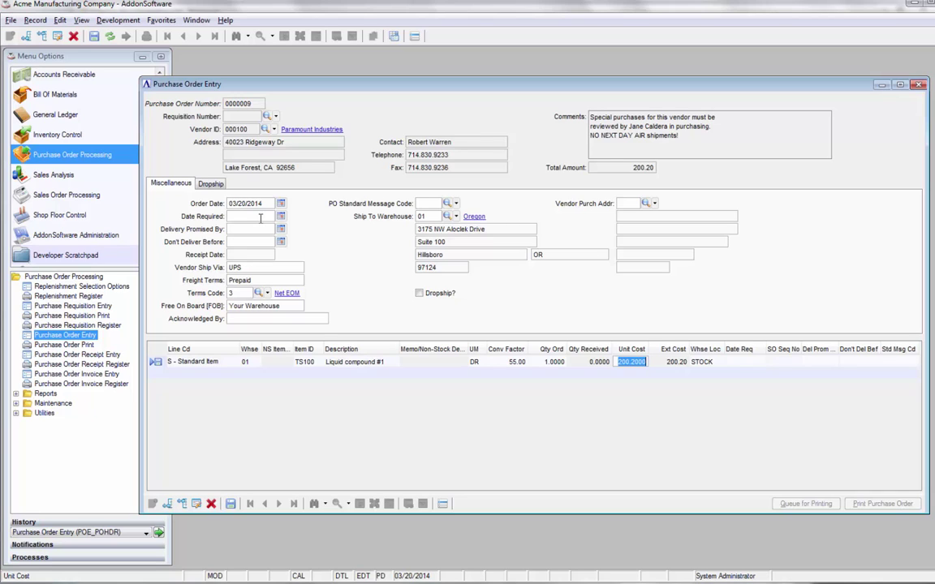
pyautogui.hotkey('shift', 'Tab')
pyautogui.write('5')
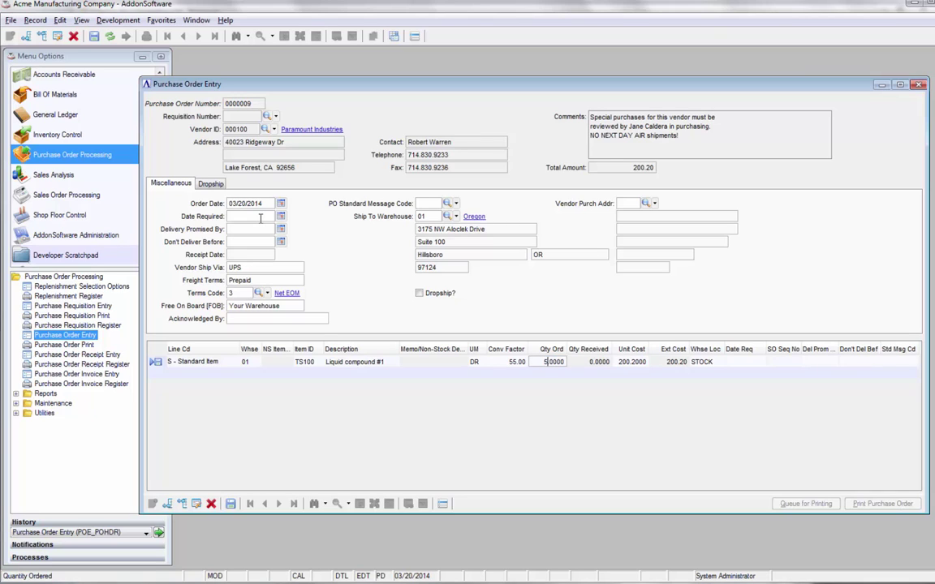
pyautogui.press('Tab')
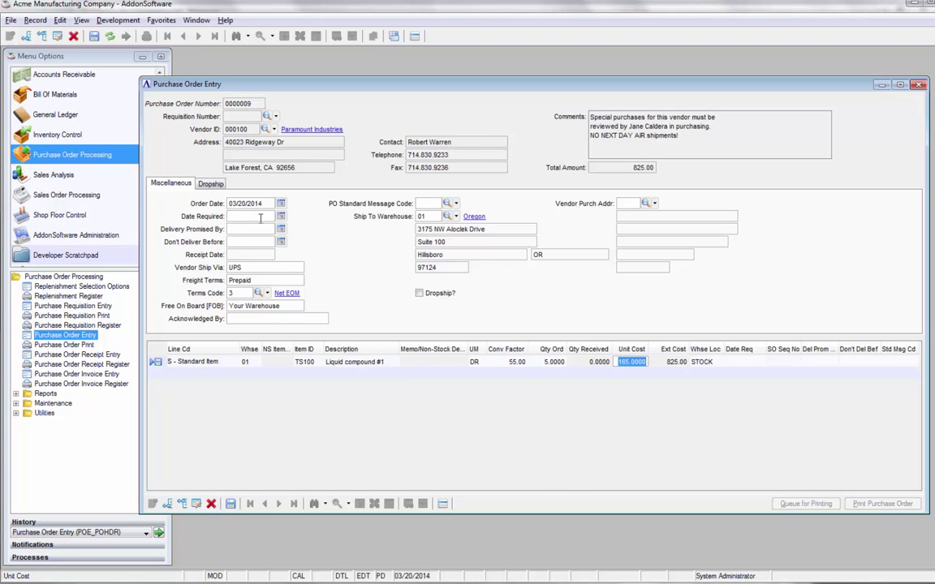
# - Set the TS100 line's order quantity to 3, save the line, and close the purchase order
pyautogui.hotkey('shift', 'Tab')
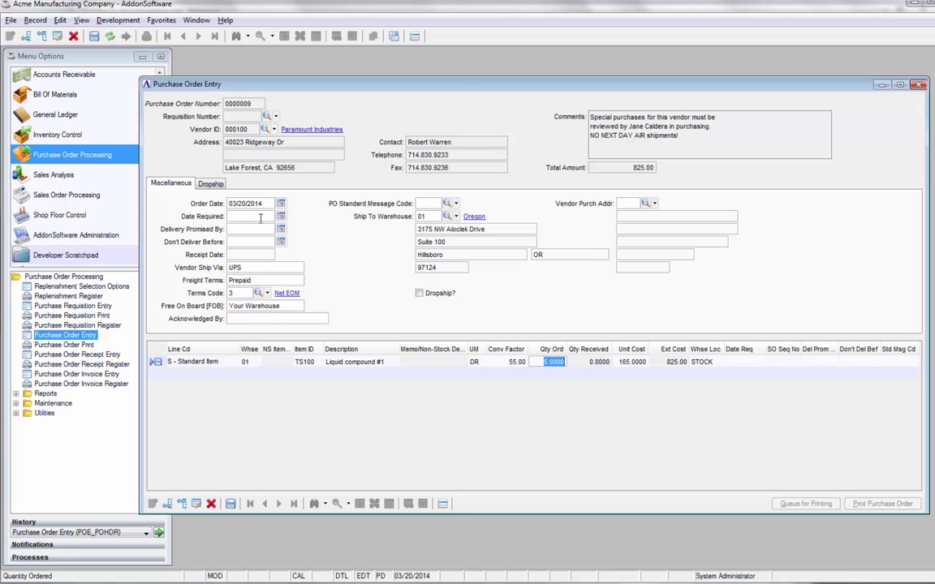
pyautogui.write('3')
pyautogui.press('Tab')
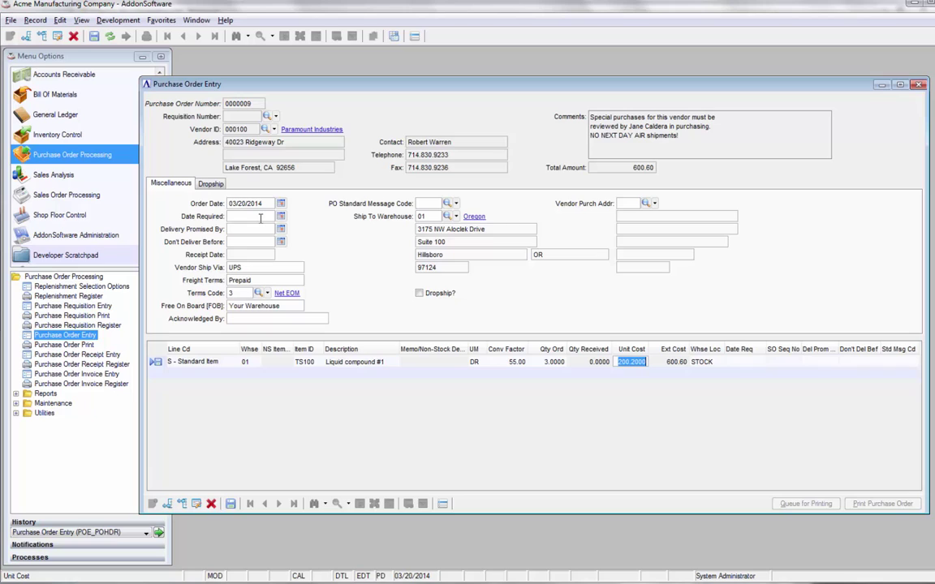
pyautogui.press('Tab')
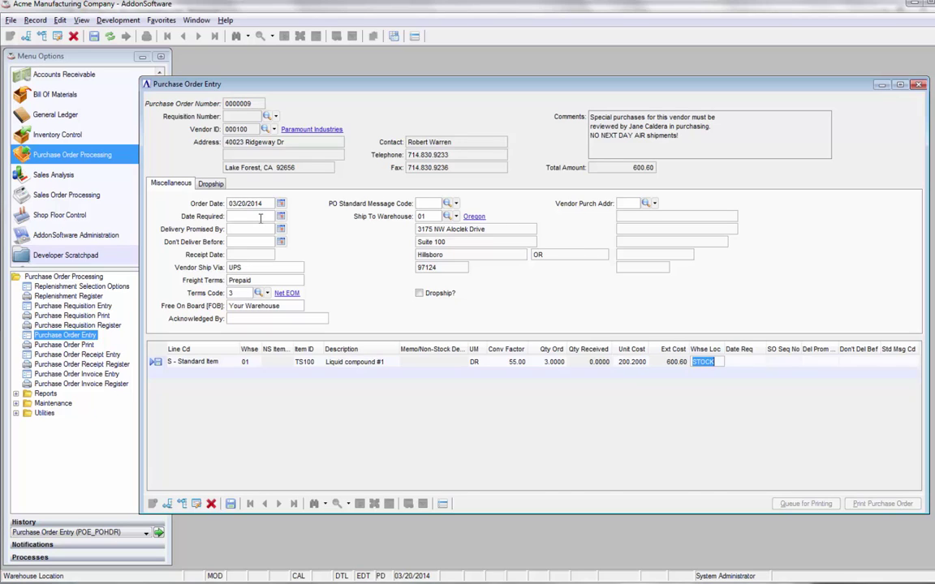
pyautogui.hotkey('ctrl', 's')
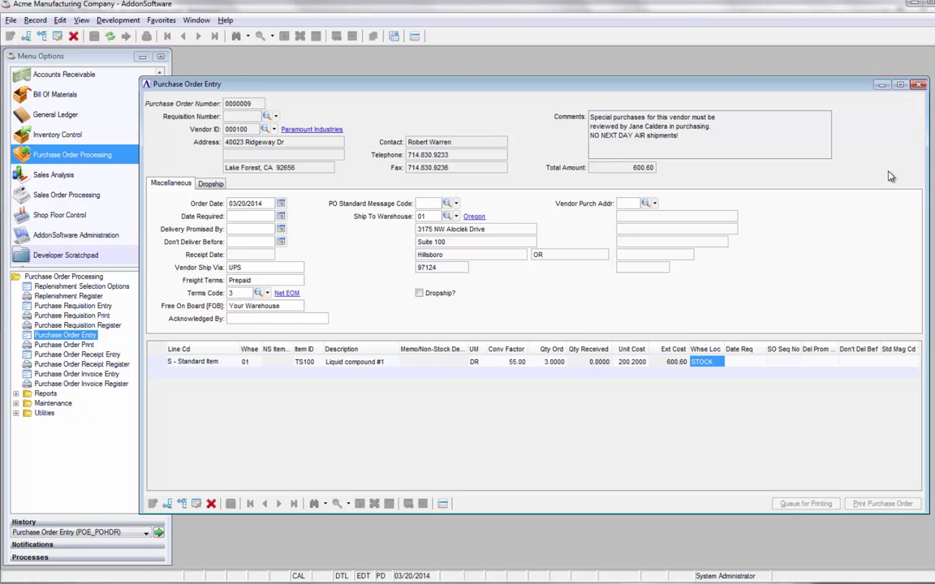
pyautogui.click(920, 86)
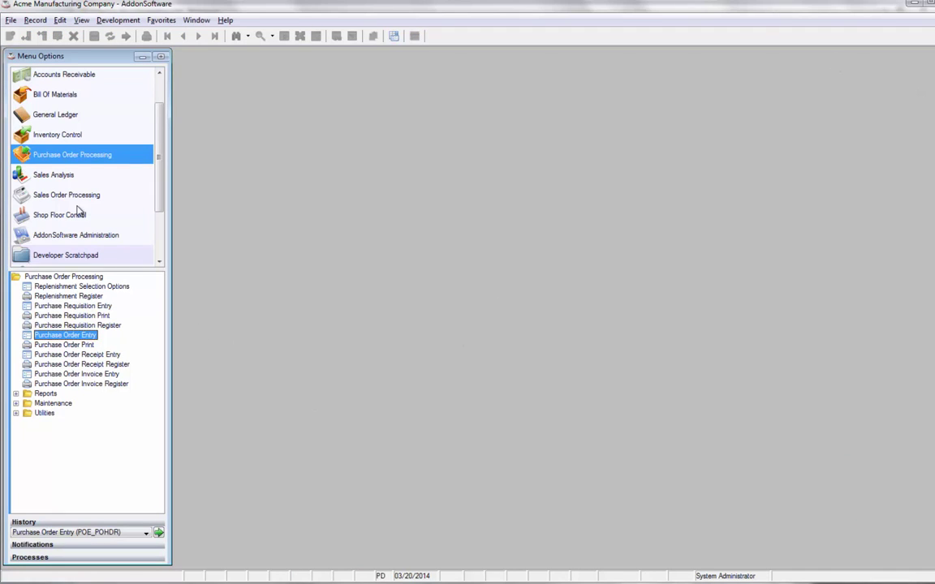
# - Open the Inventory Items maintenance form in Inventory Control and load item TS100
pyautogui.click(75, 137)
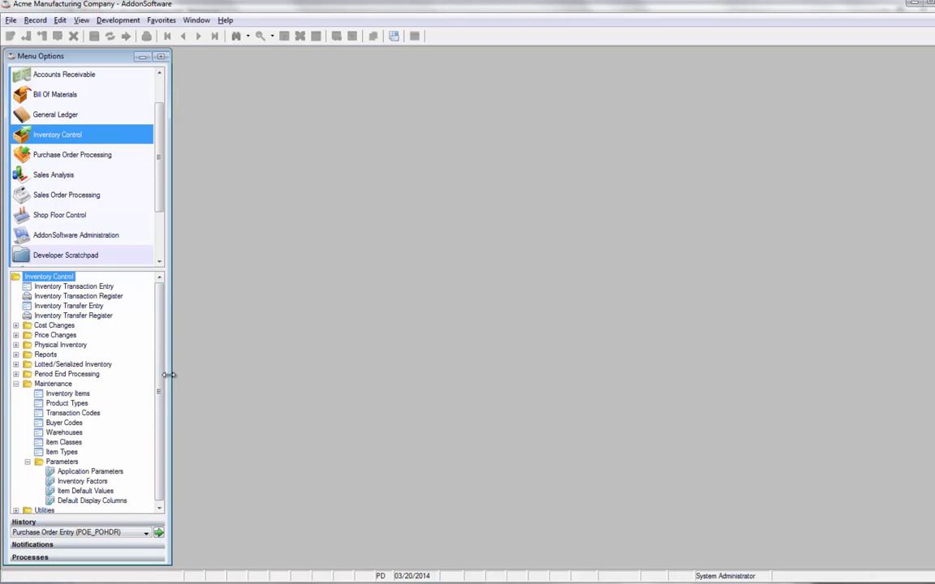
pyautogui.doubleClick(77, 394)
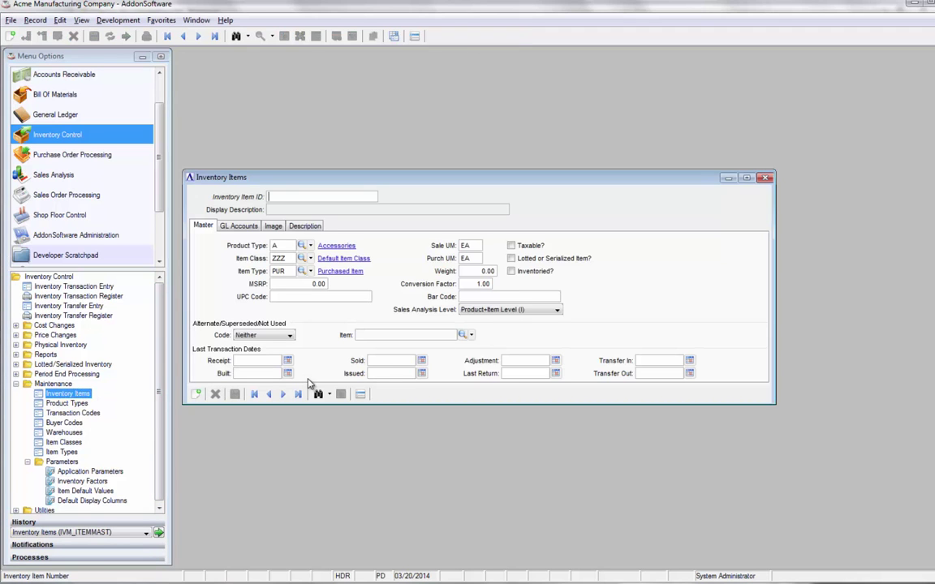
pyautogui.write('TS100')
pyautogui.press('Tab')
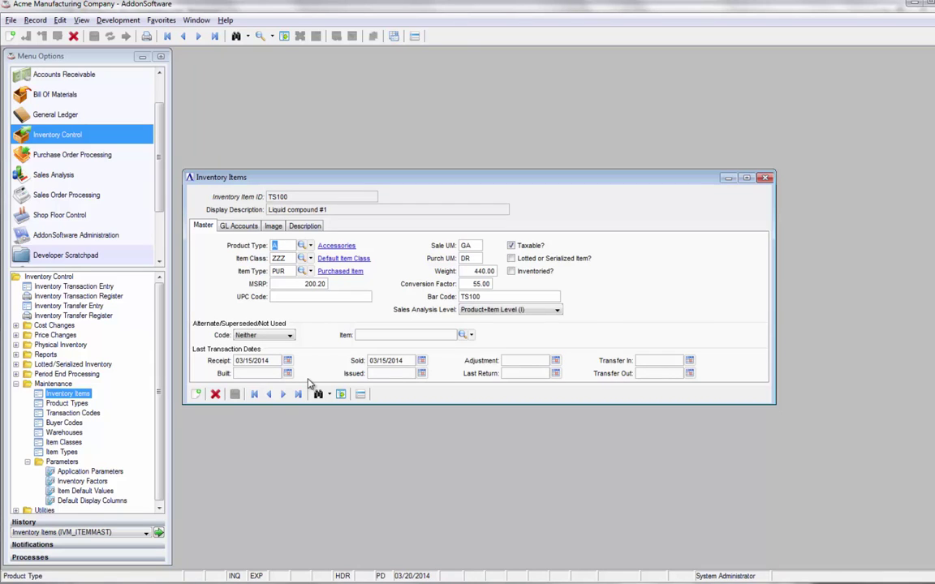
# - Check the on-order and on-hand quantities in item TS100's Warehouse Master records for warehouses 01 and 02, and close them
pyautogui.click(363, 397)
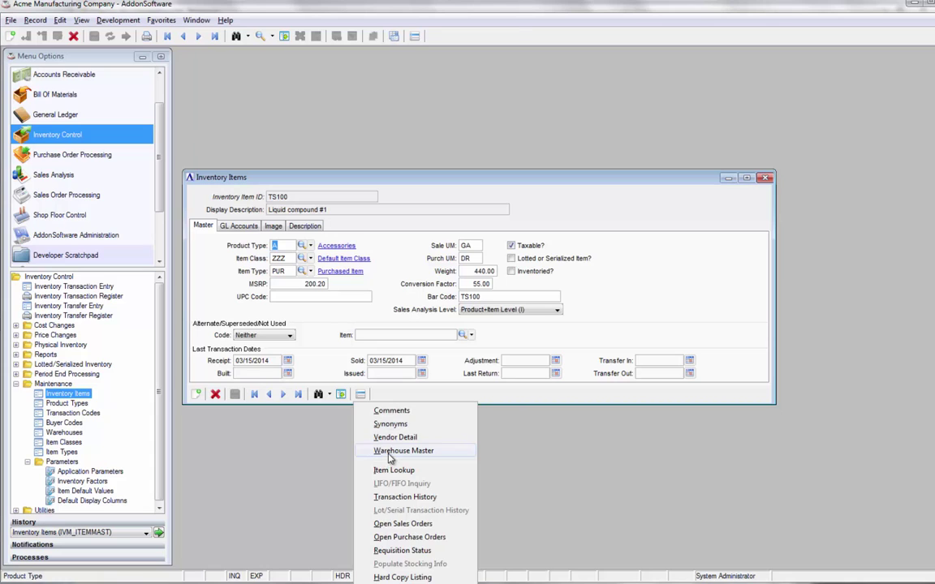
pyautogui.click(370, 452)
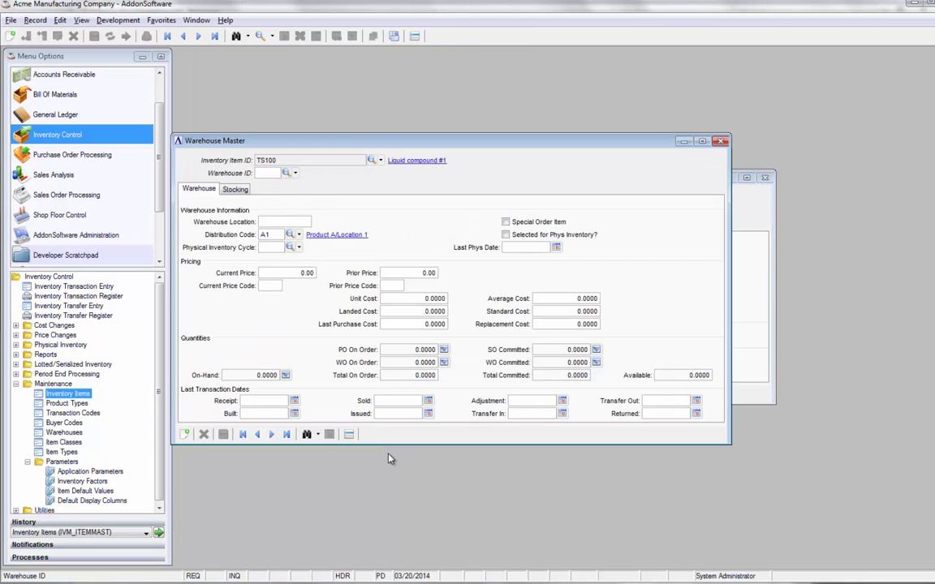
pyautogui.write('01')
pyautogui.press('Tab')
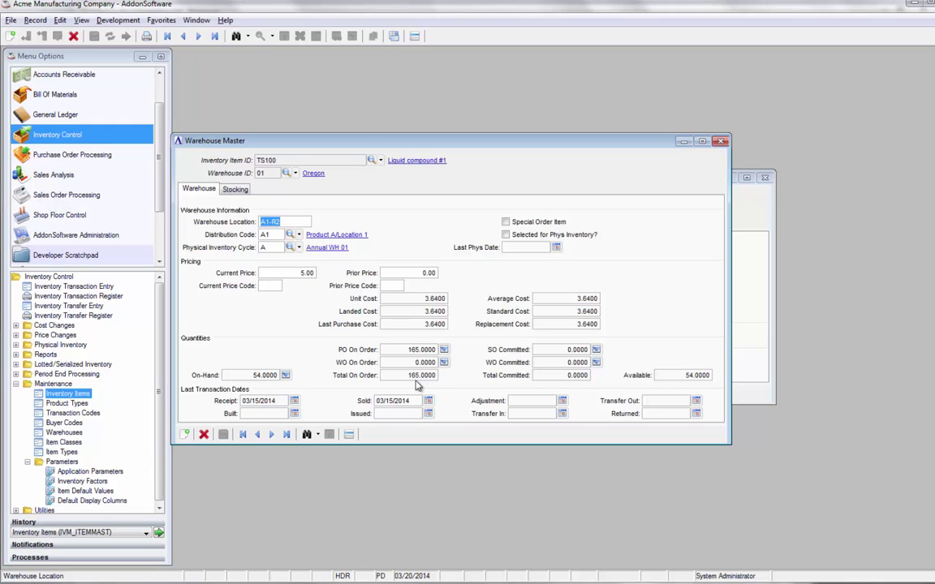
pyautogui.click(274, 435)
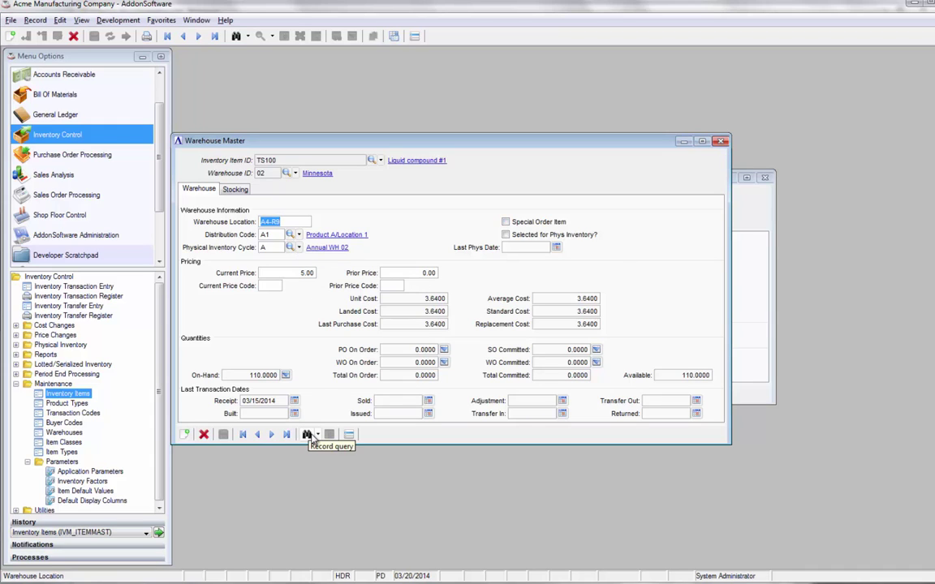
pyautogui.click(721, 142)
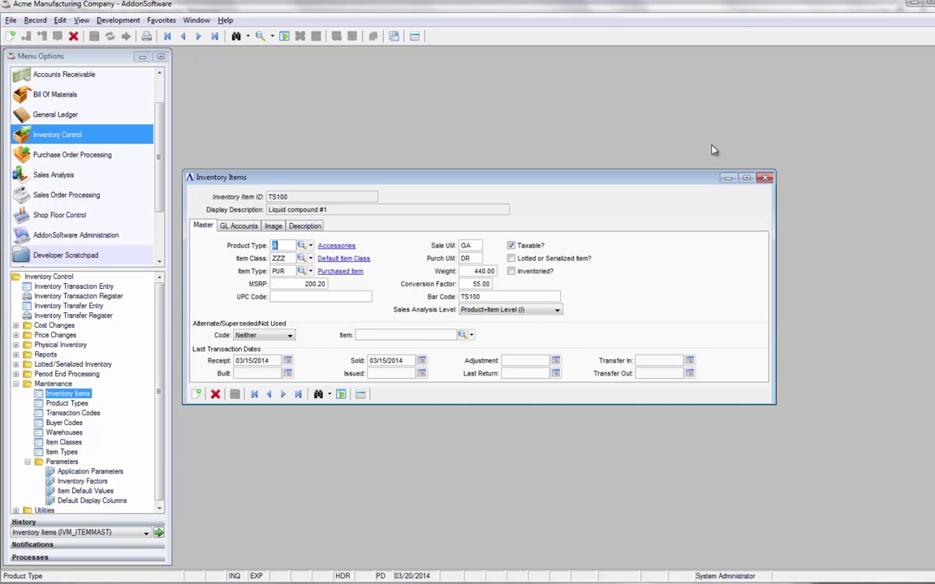
# - Open the Expresso record query, select TS100 in the Inventory list, and expand the searches under Inventory
pyautogui.click(331, 395)
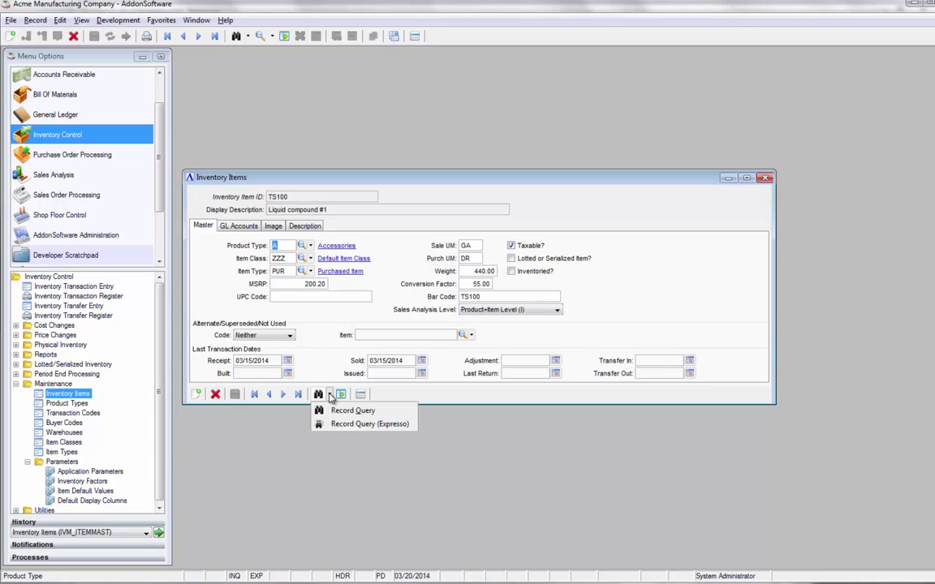
pyautogui.click(359, 428)
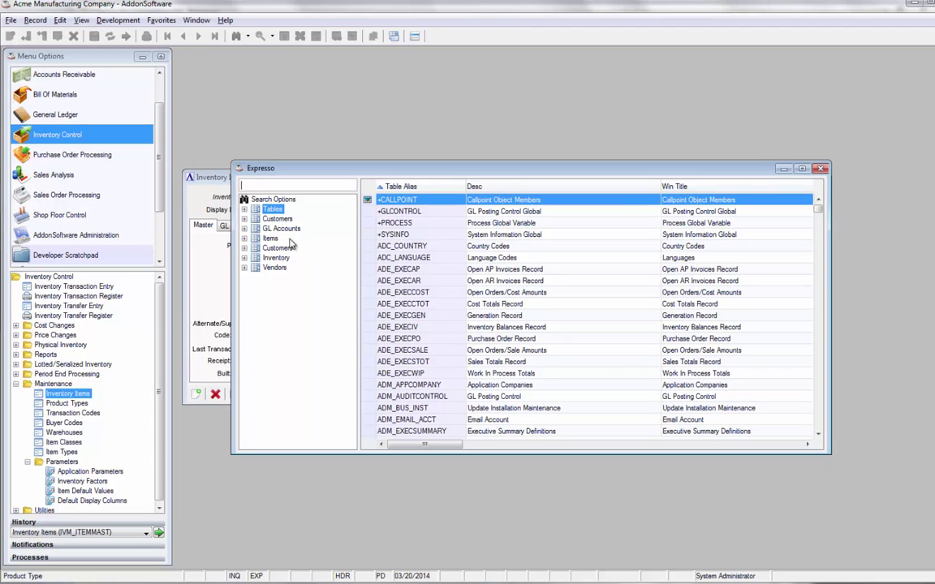
pyautogui.click(271, 258)
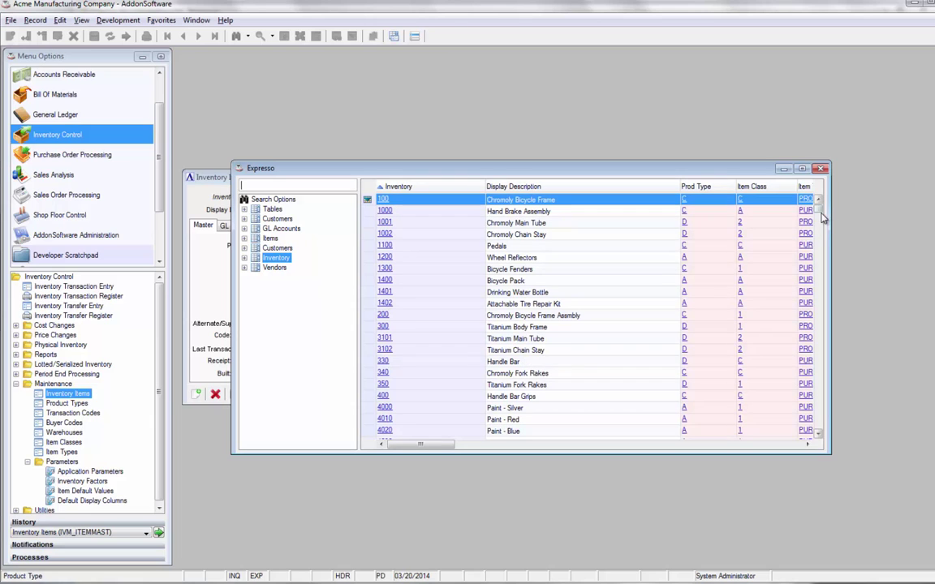
pyautogui.moveTo(822, 215); pyautogui.dragTo(829, 317)
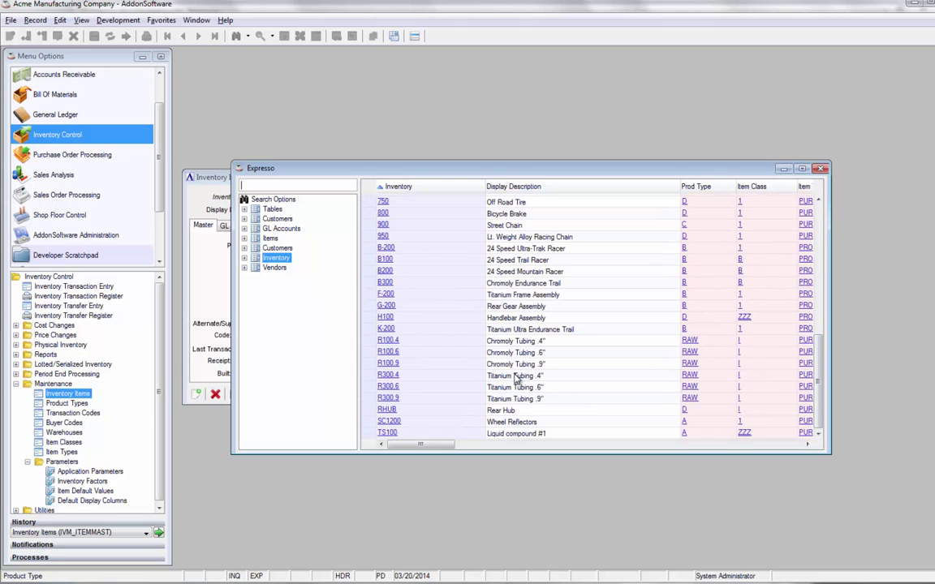
pyautogui.click(510, 434)
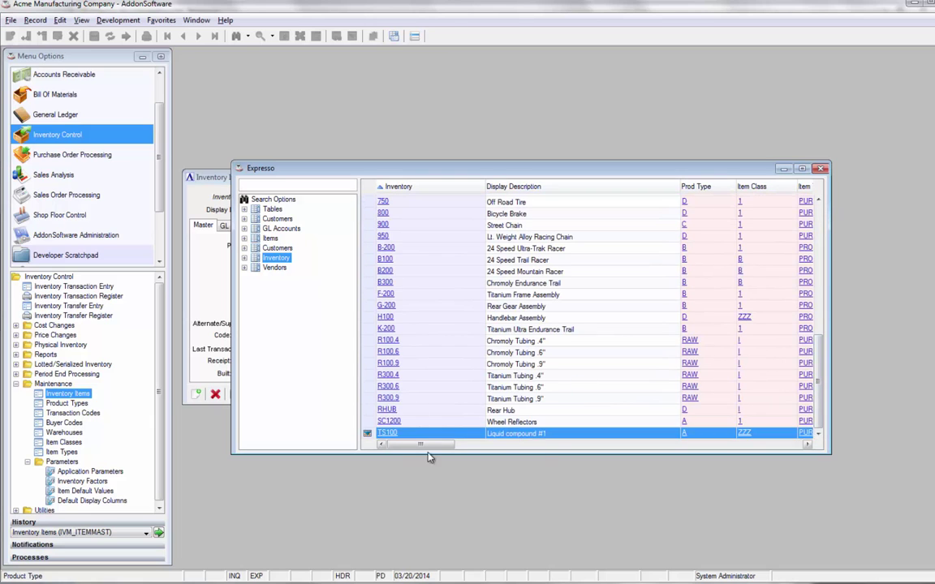
pyautogui.click(245, 259)
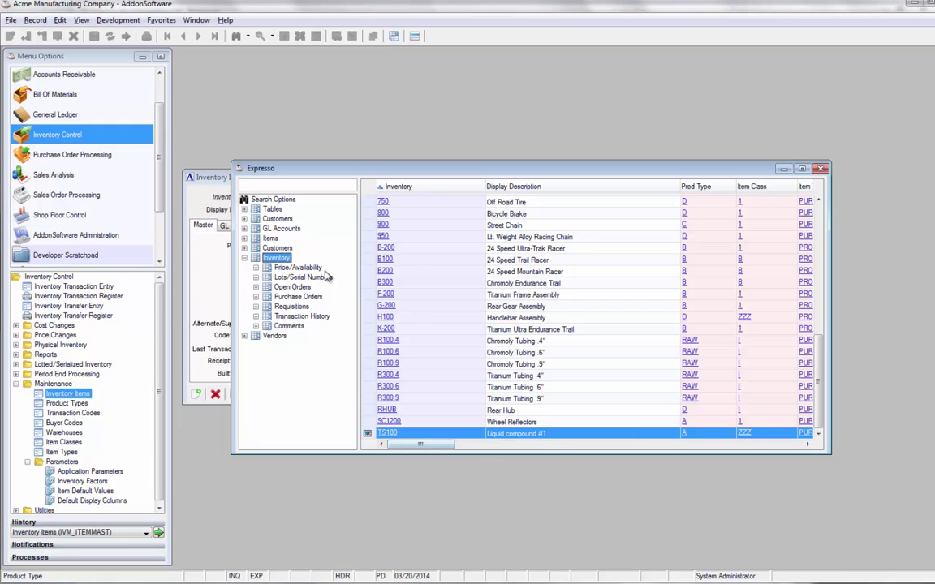
# - Check TS100's quantities under the Price/Availability search in Expresso, and close the query and the Inventory Items form
pyautogui.click(299, 268)
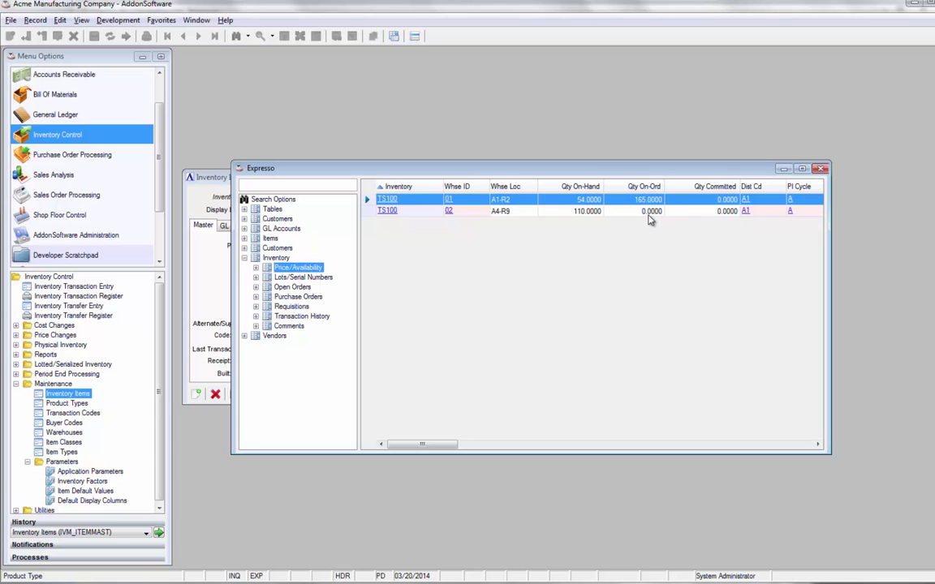
pyautogui.click(821, 170)
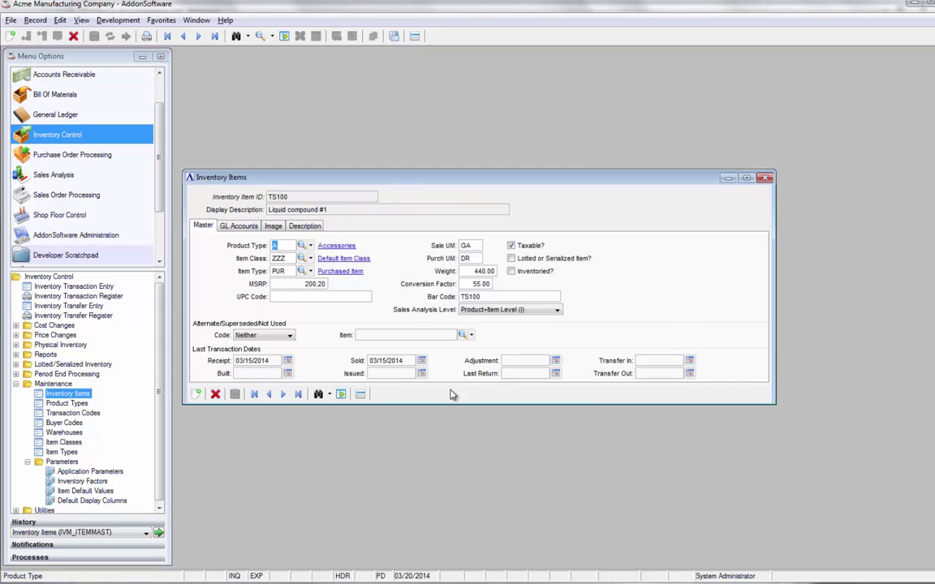
pyautogui.click(767, 179)
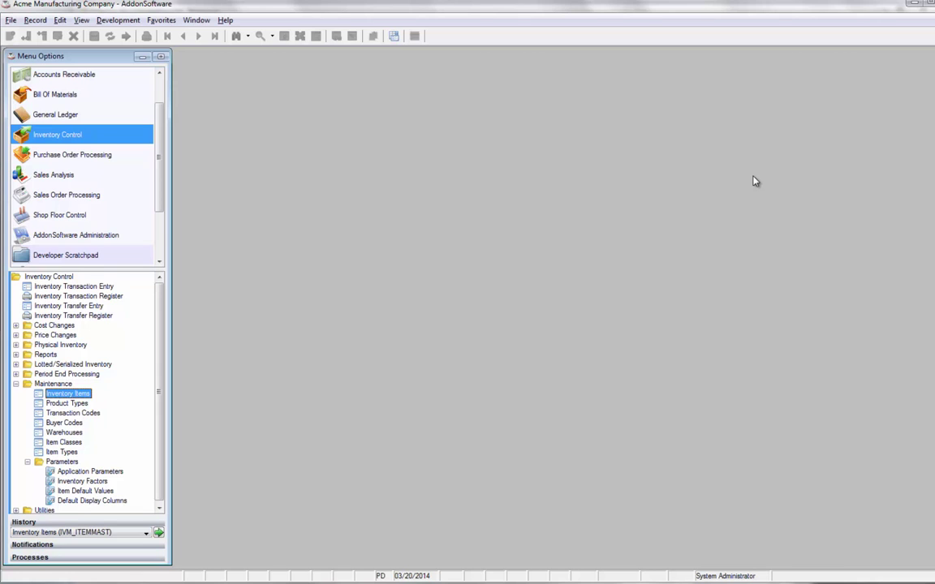
# - Open Purchase Order Receipt Entry in Purchase Order Processing and start a receipt with the next assigned receiver number
pyautogui.click(75, 154)
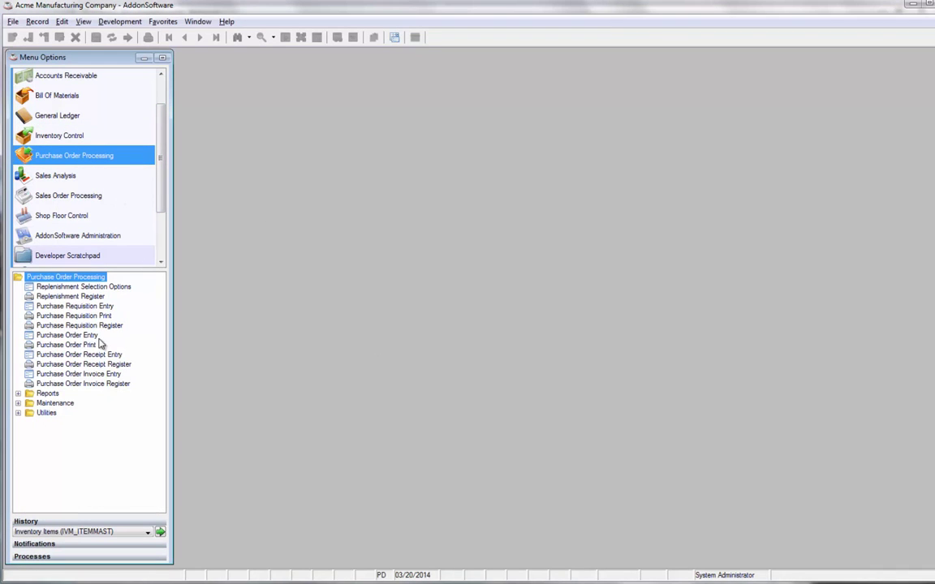
pyautogui.doubleClick(71, 356)
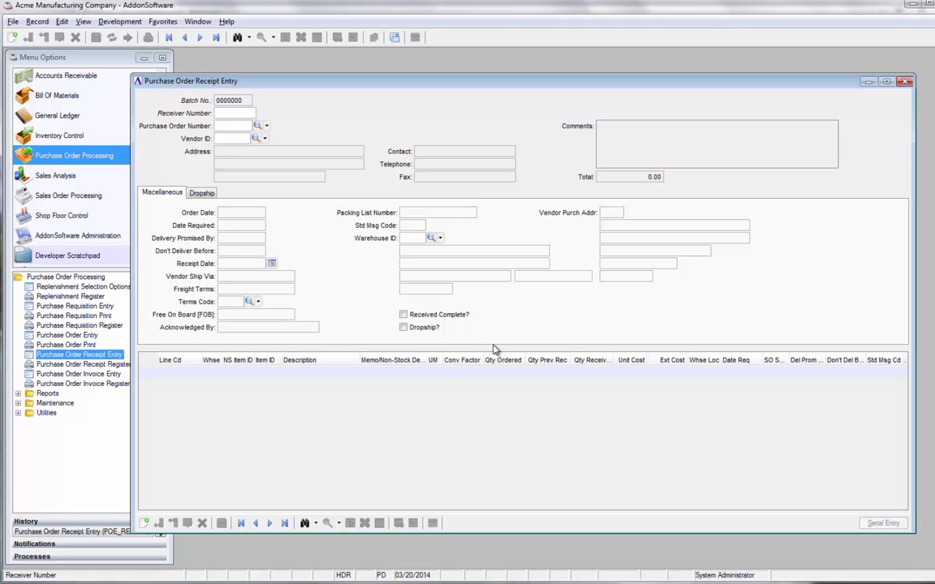
pyautogui.press('Return')
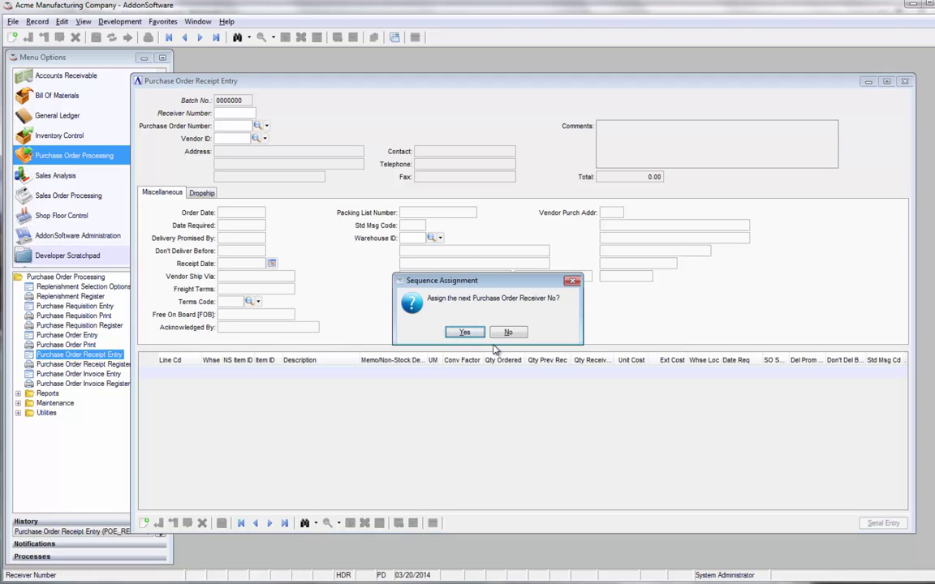
pyautogui.press('Return')
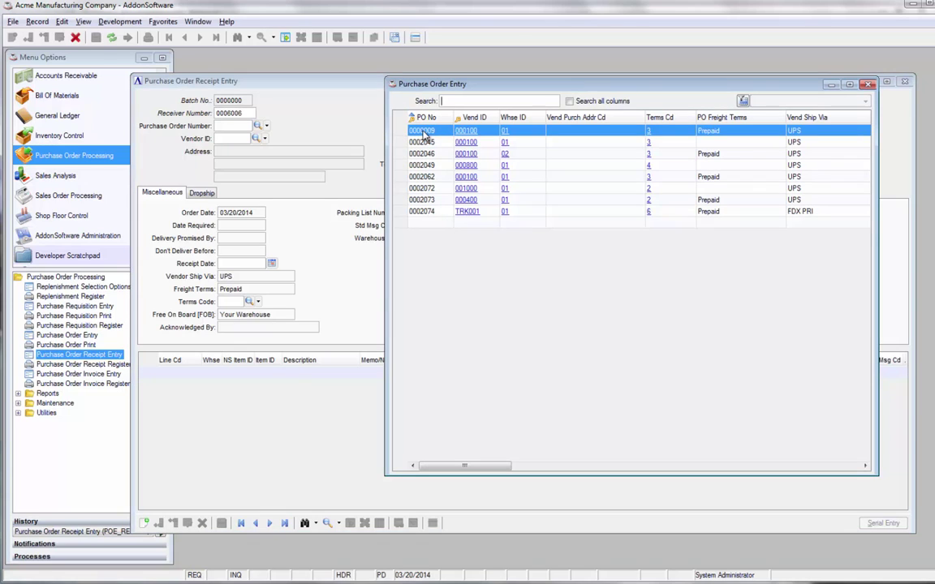
# - Create the receipt from TS100's purchase order with Receive Complete enabled and quantities defaulting to those ordered, and close the receipt entry
pyautogui.doubleClick(424, 132)
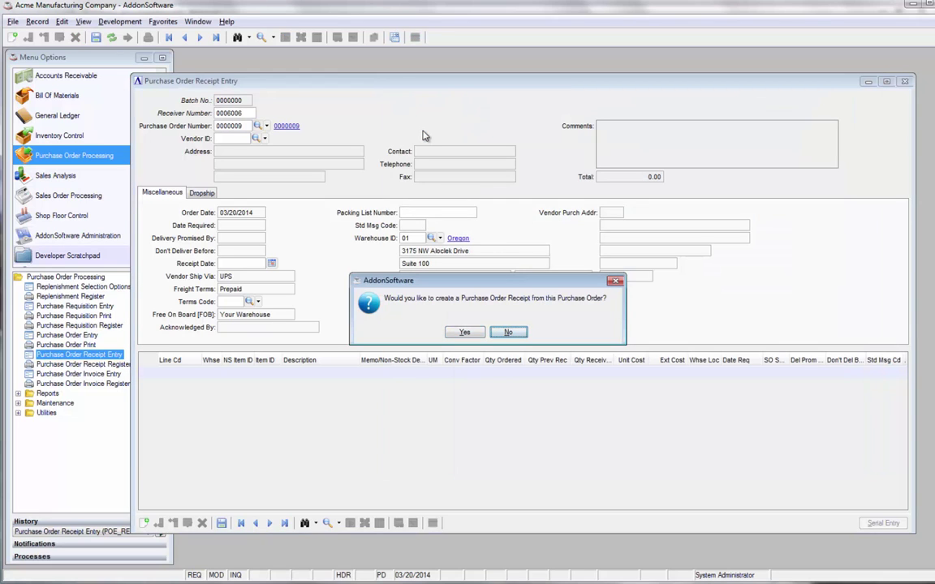
pyautogui.click(466, 333)
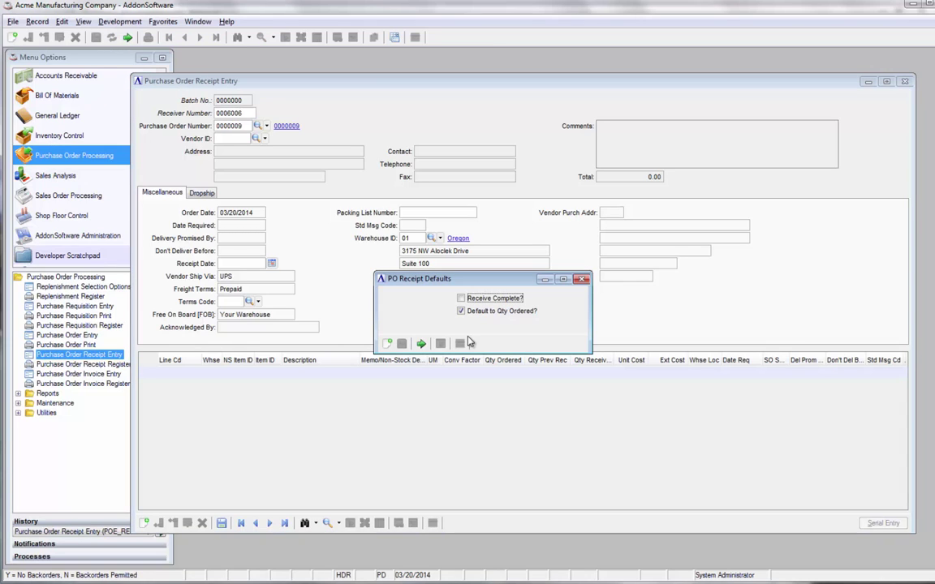
pyautogui.click(461, 299)
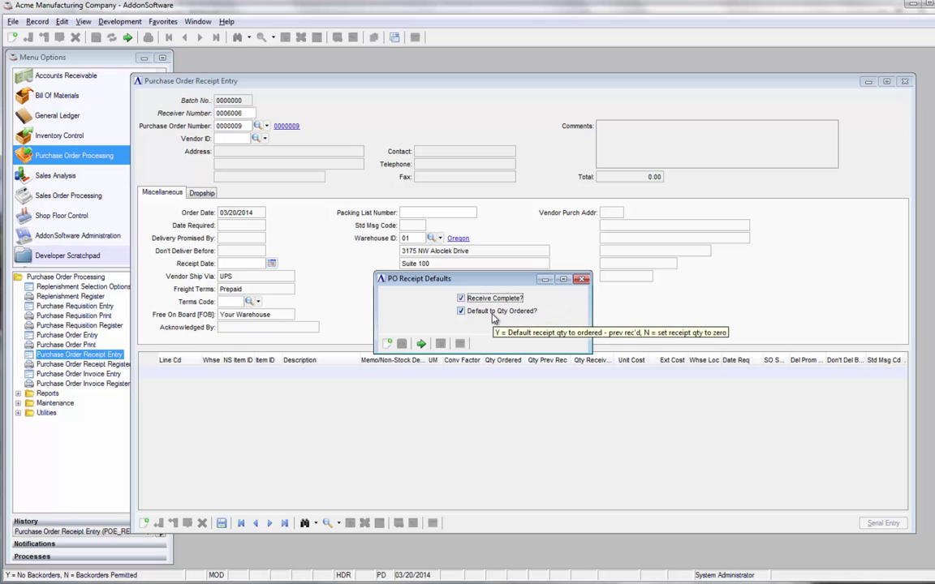
pyautogui.click(421, 344)
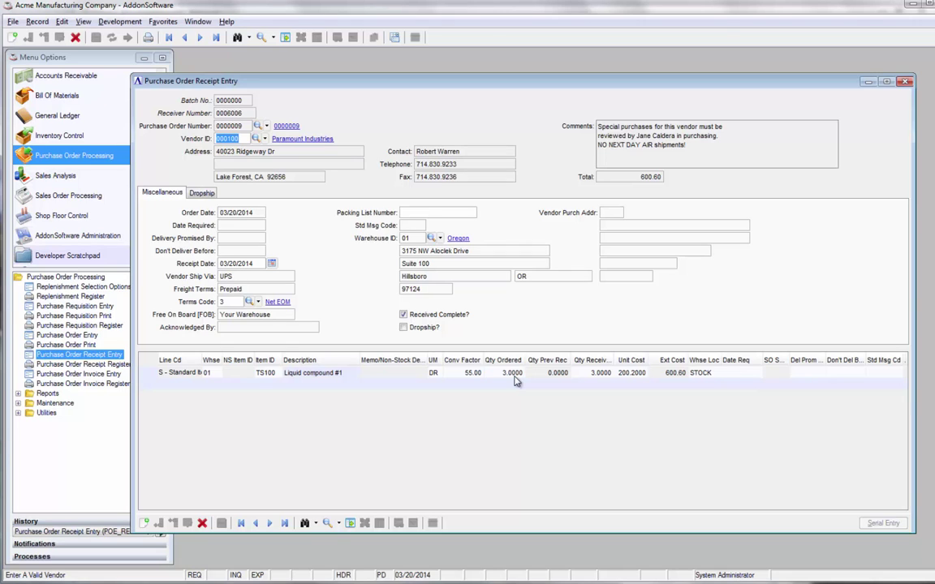
pyautogui.click(907, 82)
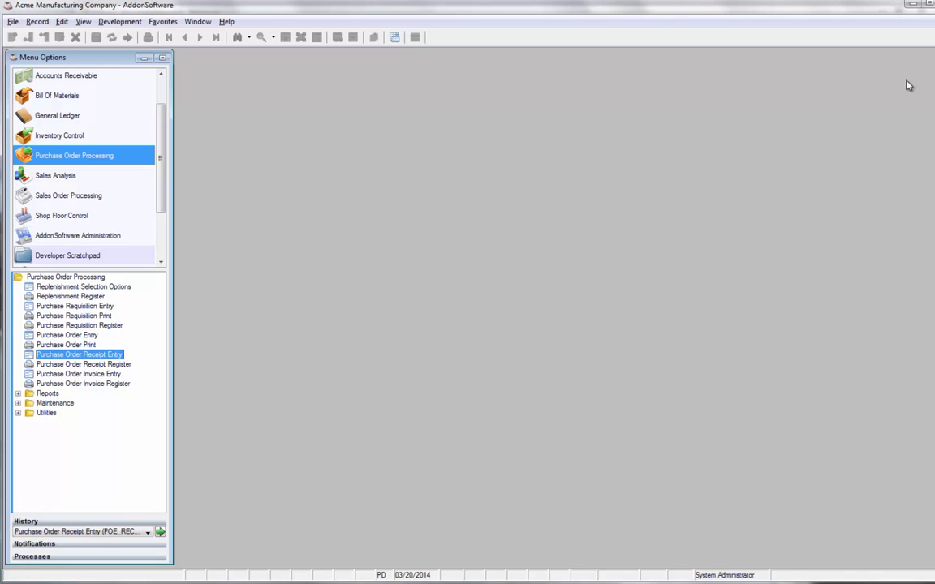
# - Run the Purchase Order Receipt Register without a new page per receipt, acknowledge its reports, and run the register update
pyautogui.click(83, 364)
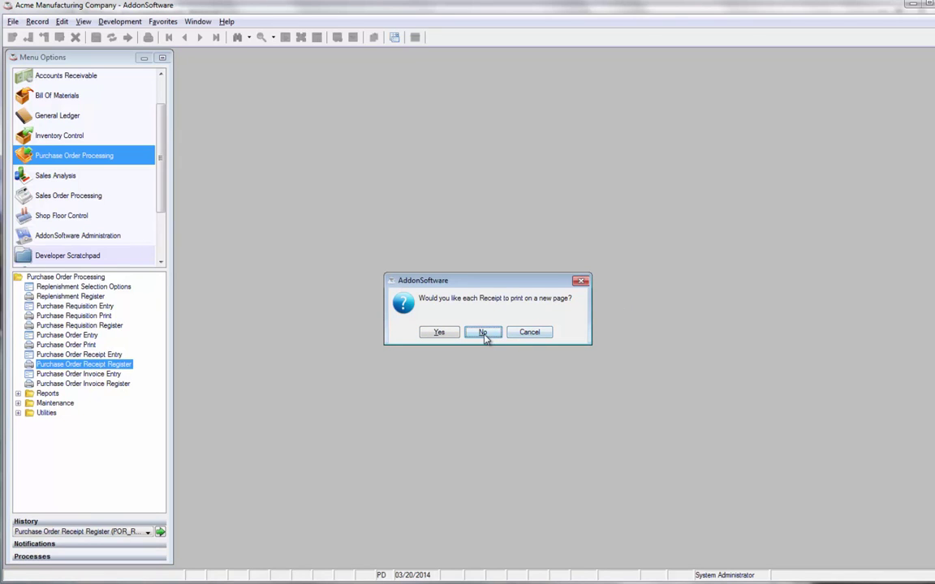
pyautogui.click(483, 333)
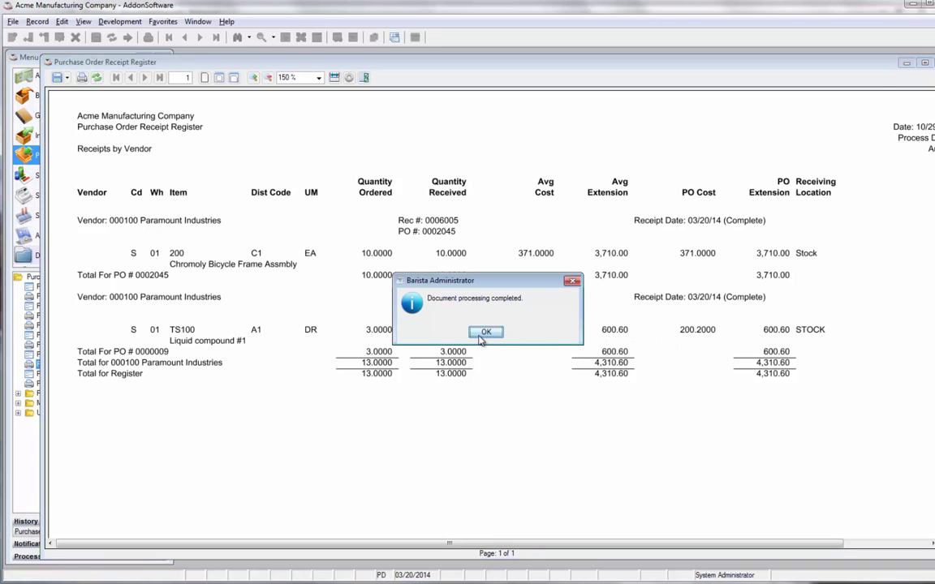
pyautogui.click(486, 332)
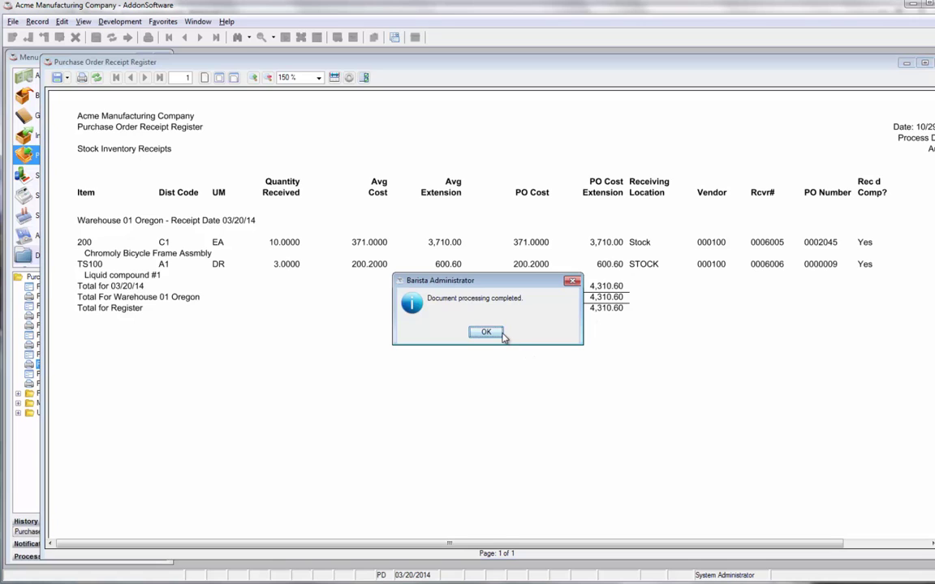
pyautogui.click(502, 336)
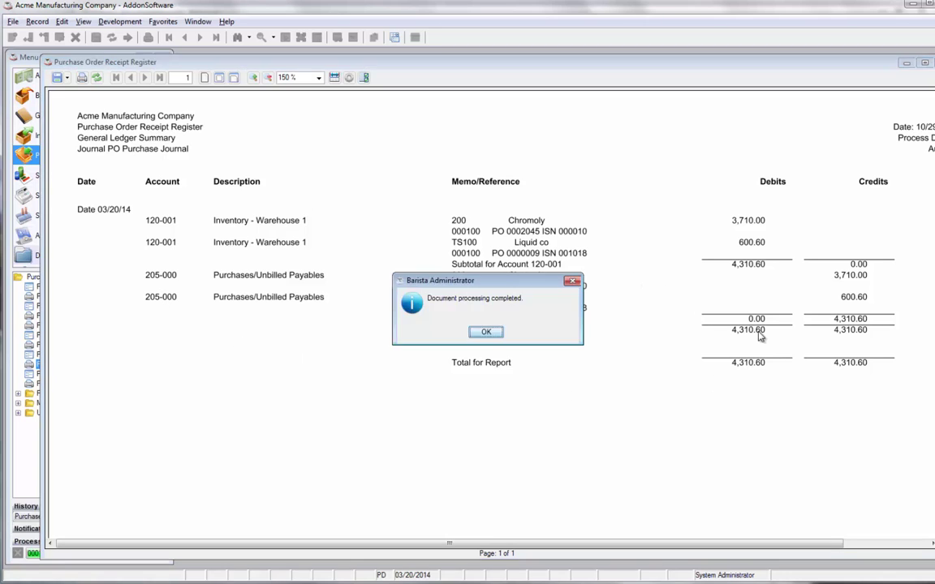
pyautogui.click(485, 332)
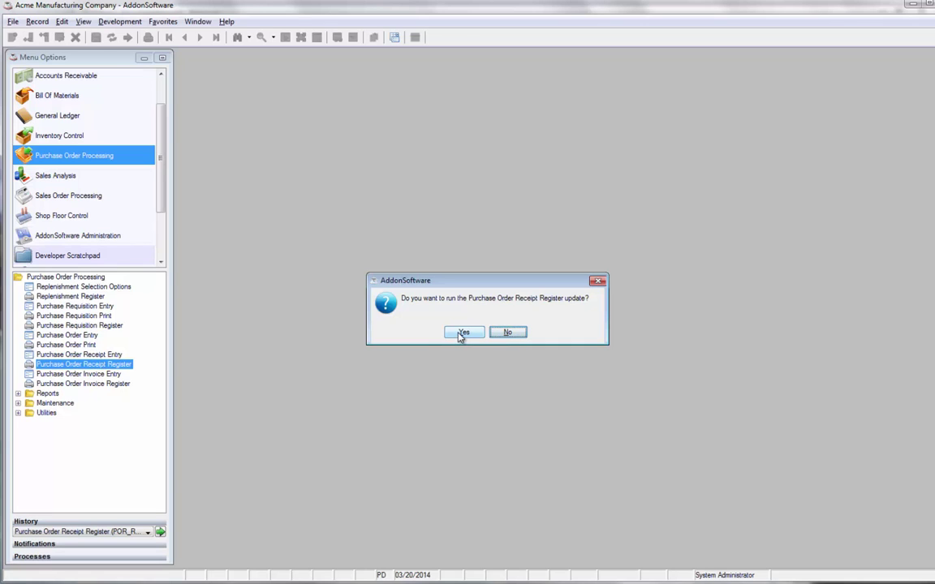
pyautogui.click(460, 338)
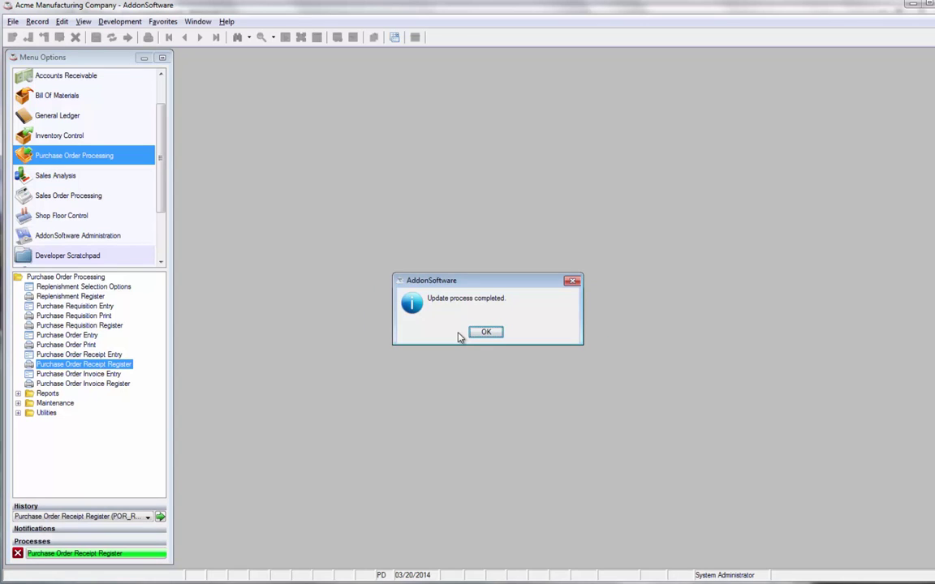
pyautogui.click(485, 336)
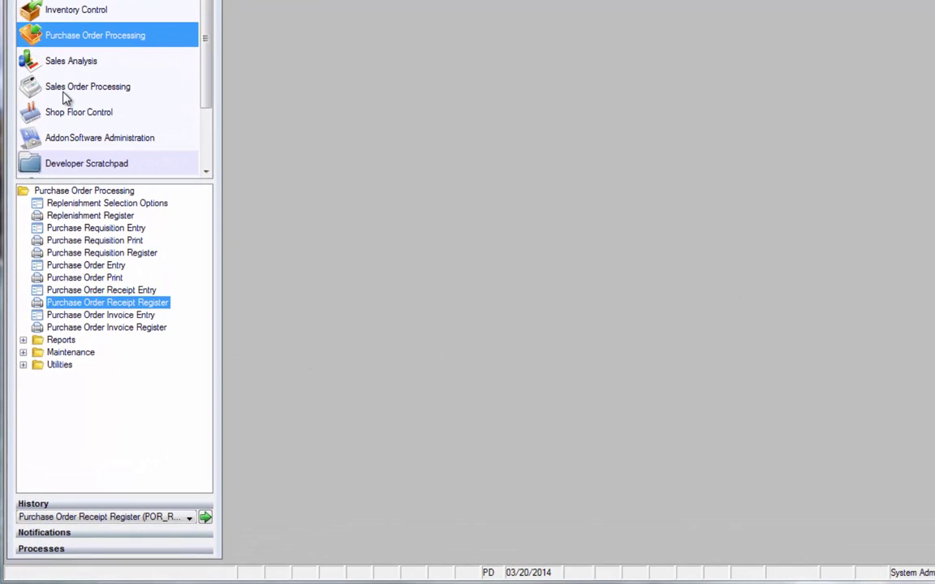
# - Open Price Quote Inquiry in Sales Order Processing and enter the Everest Industries customer ID, warehouse 01 and item TS100
pyautogui.click(66, 91)
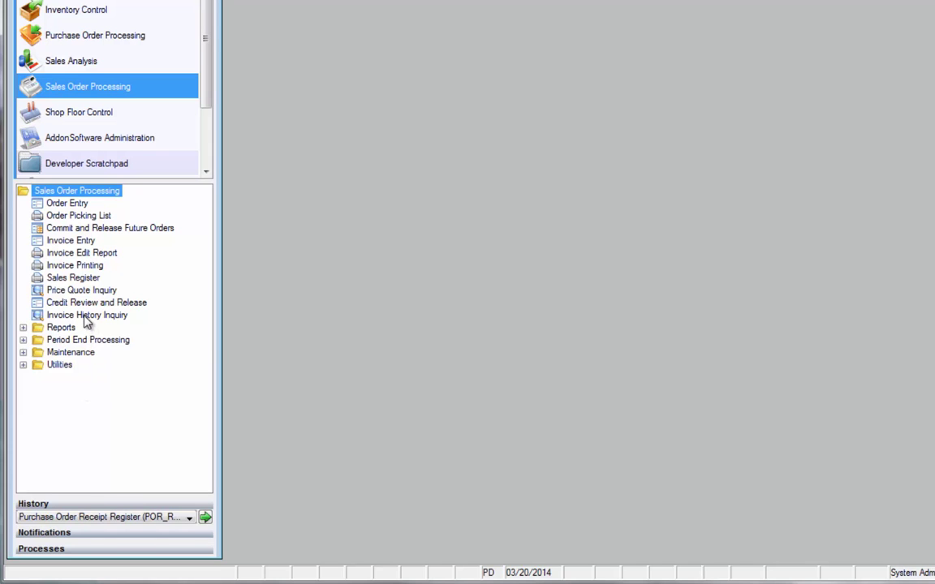
pyautogui.doubleClick(81, 290)
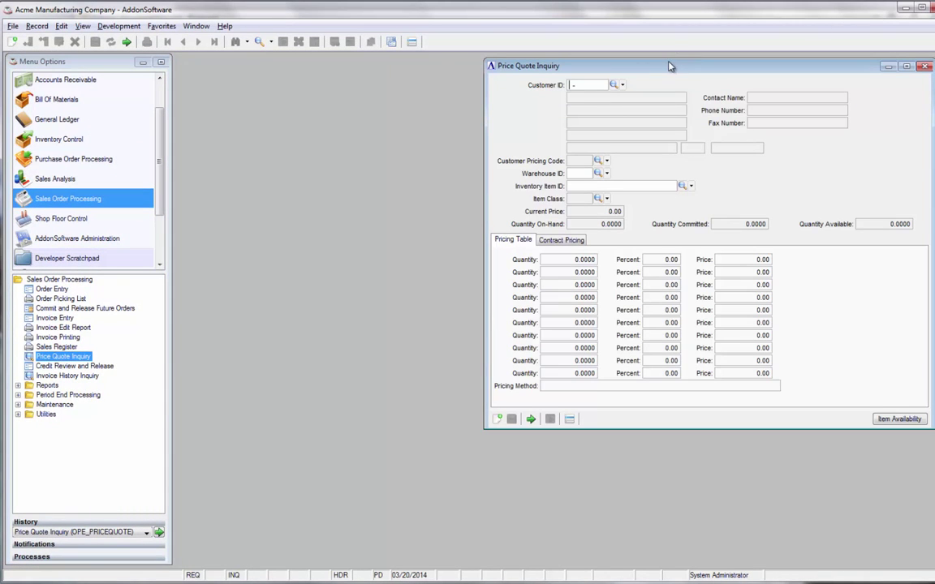
pyautogui.moveTo(660, 66); pyautogui.dragTo(480, 117)
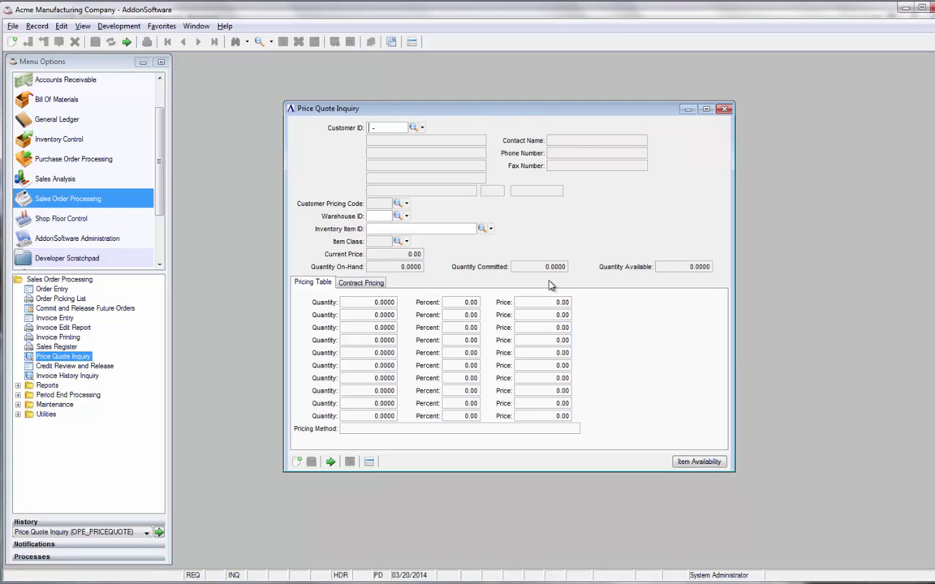
pyautogui.write('000100')
pyautogui.press('Tab')
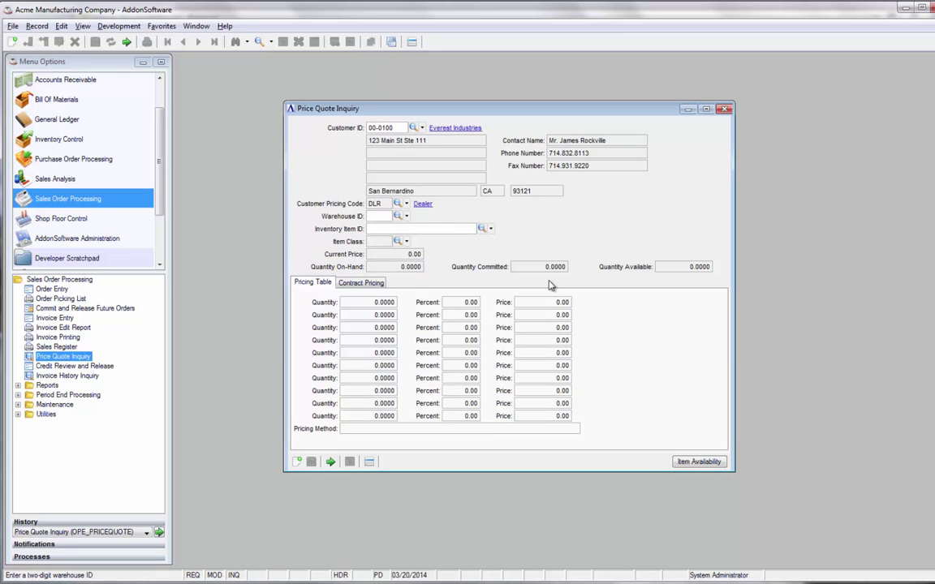
pyautogui.write('01')
pyautogui.press('Tab')
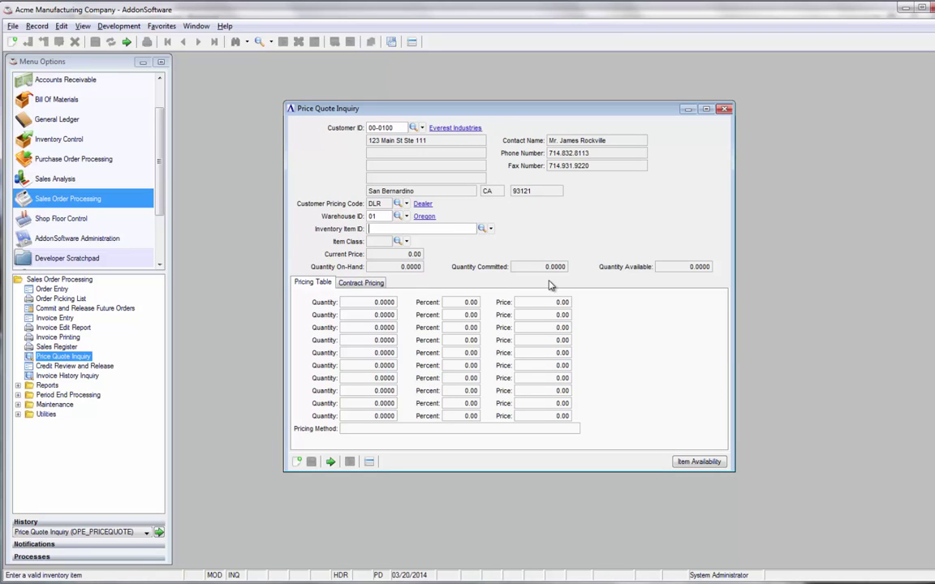
pyautogui.write('TS100')
pyautogui.press('Return')
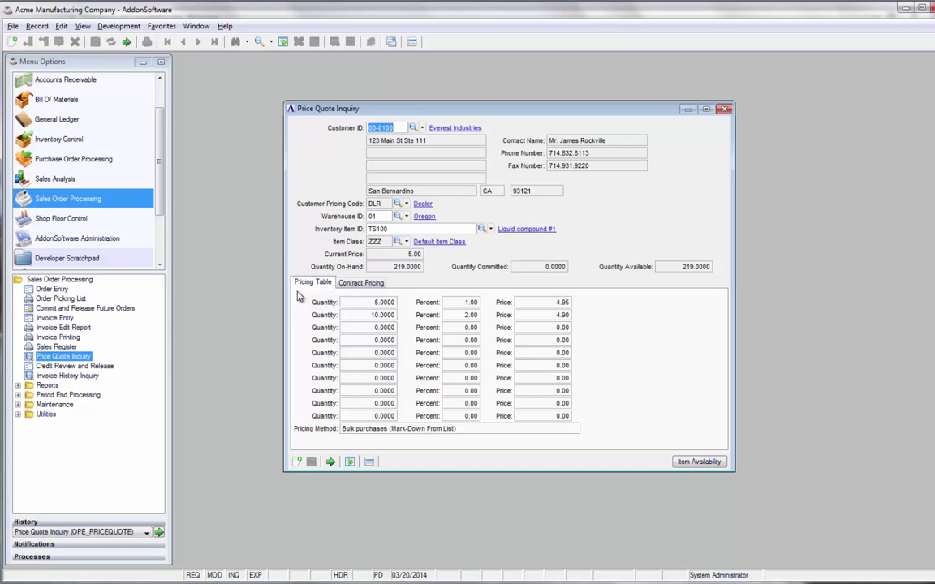
# - Compare TS100's contract pricing with its pricing table, and check the item's availability across the warehouses
pyautogui.click(361, 284)
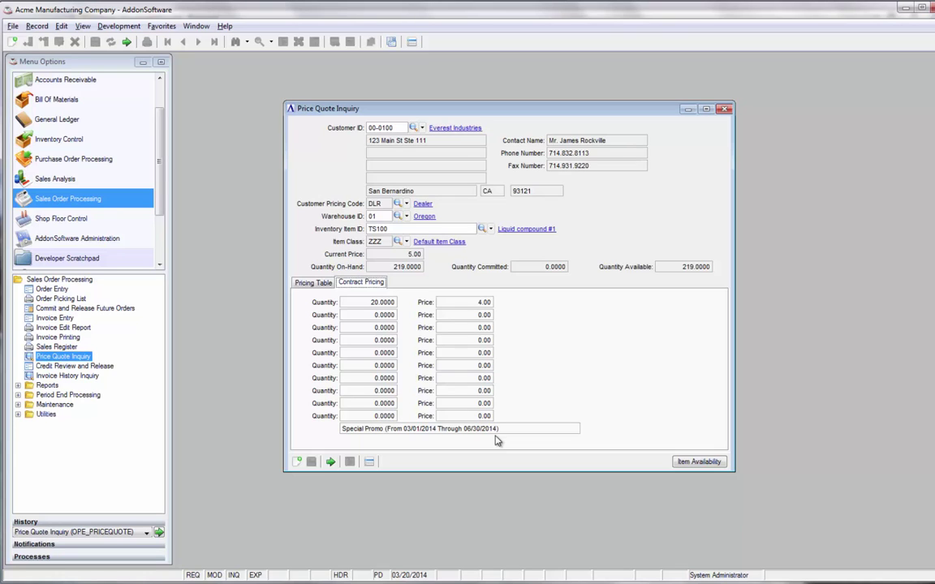
pyautogui.click(313, 283)
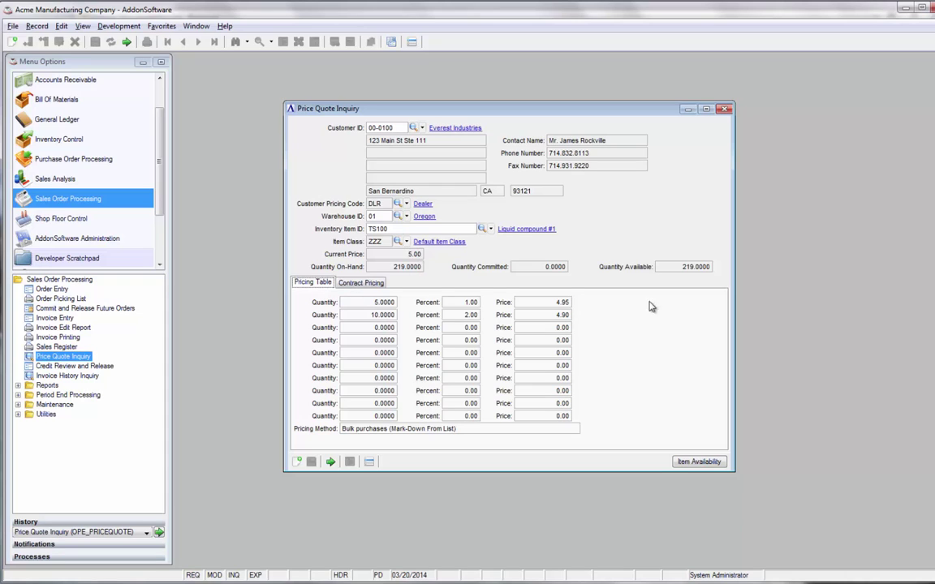
pyautogui.click(356, 285)
pyautogui.click(323, 283)
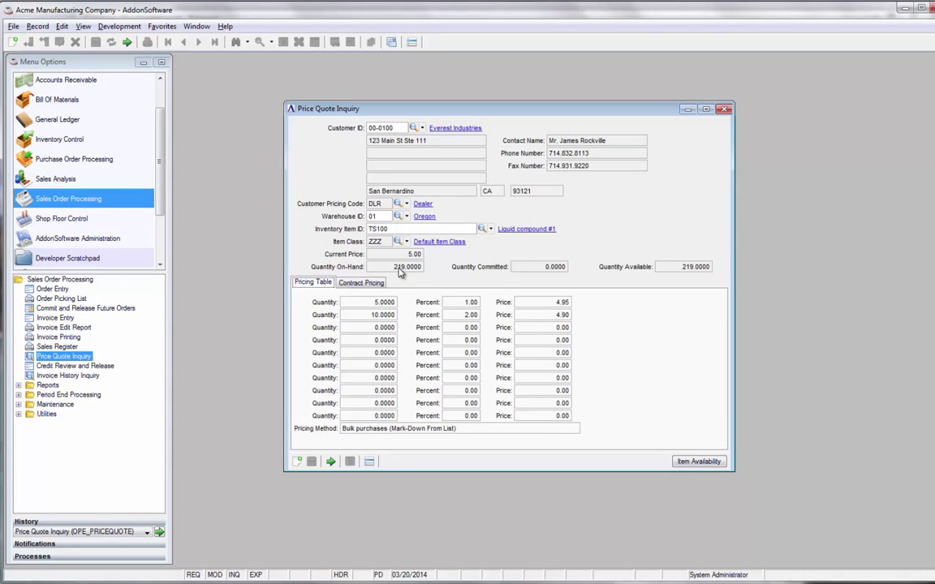
pyautogui.click(700, 462)
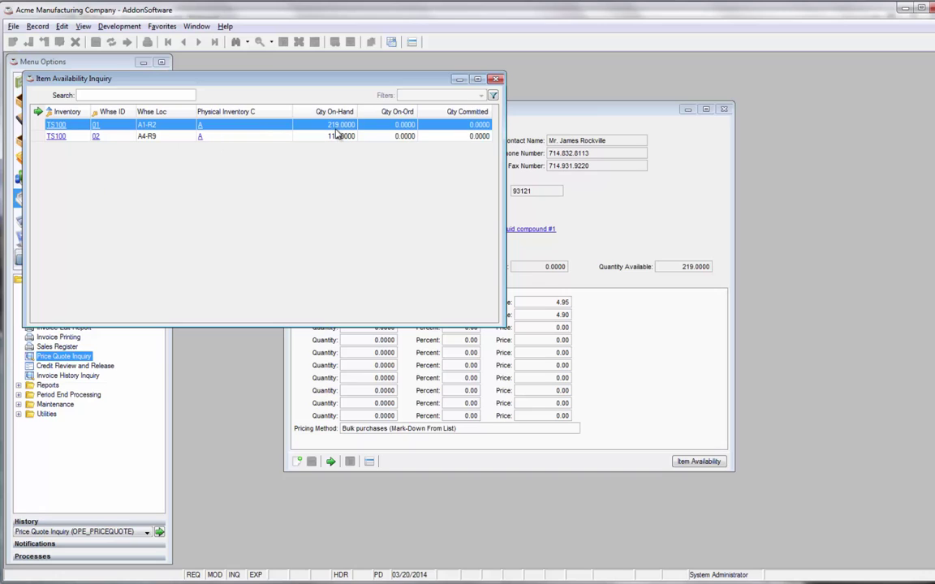
pyautogui.click(497, 81)
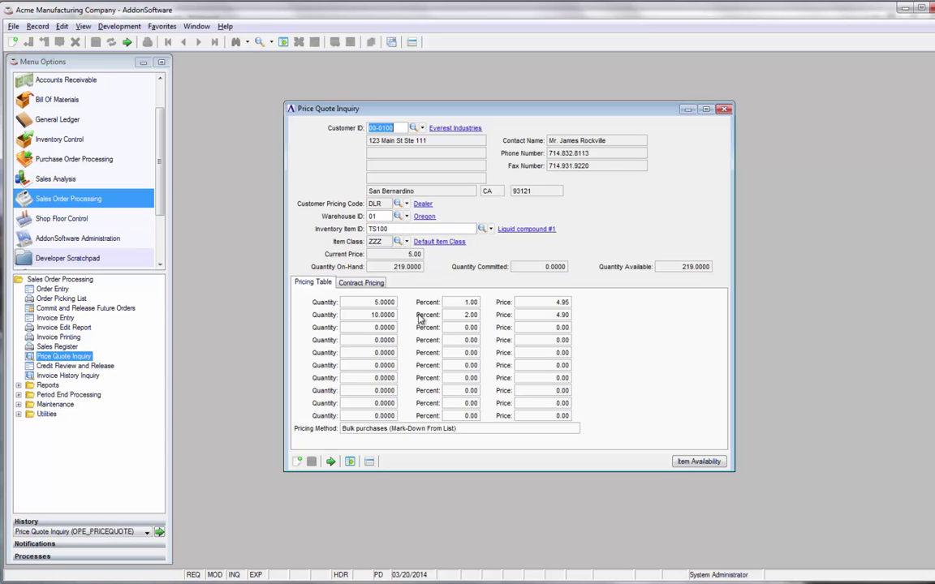
# - Look up the warehouse price and availability of inventory item 4000, Paint - Silver, through an Expresso query from the Warehouse ID field
pyautogui.click(408, 243)
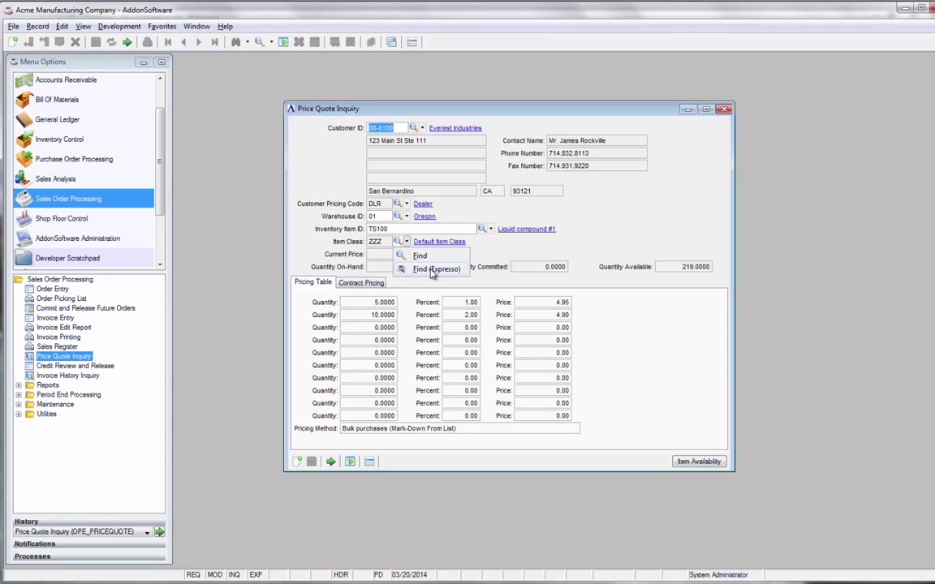
pyautogui.click(432, 271)
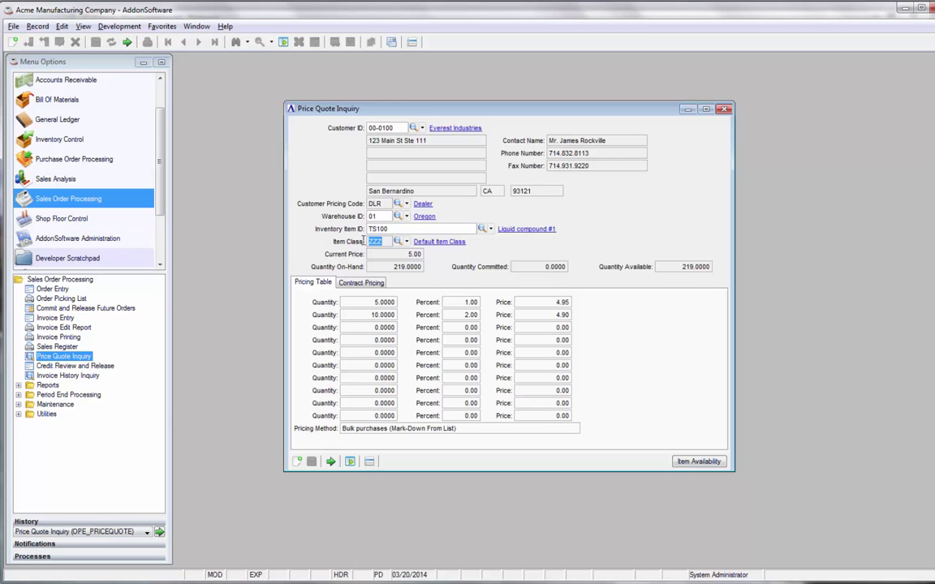
pyautogui.click(406, 216)
pyautogui.click(418, 245)
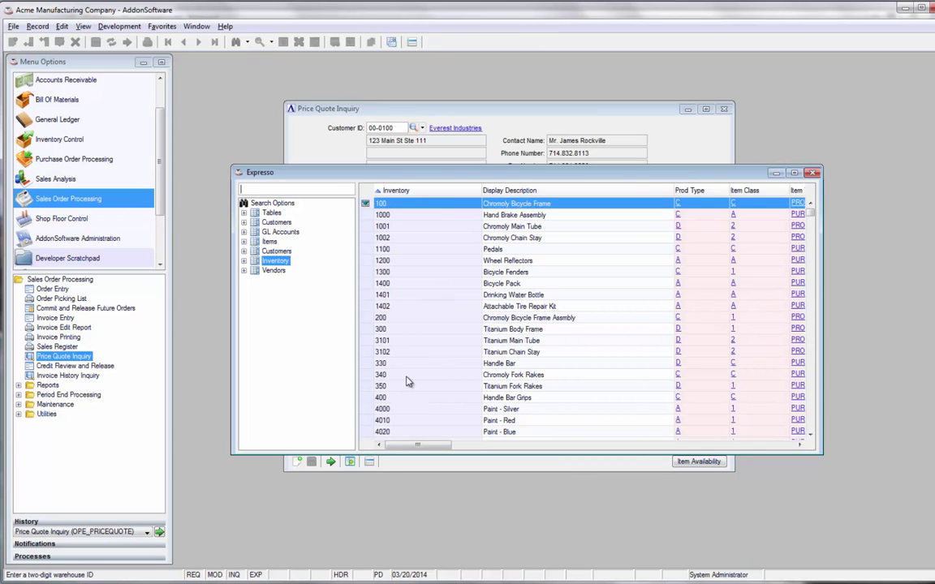
pyautogui.click(405, 410)
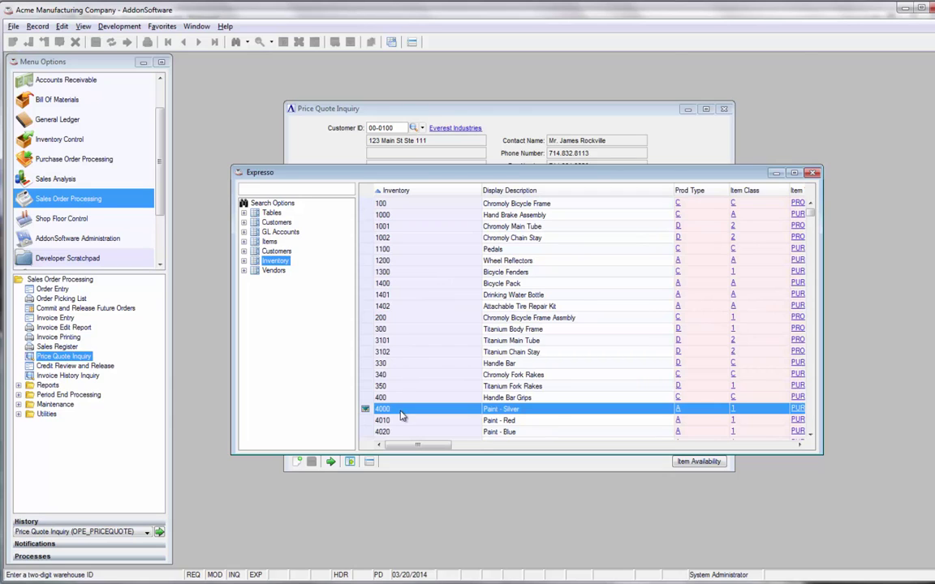
pyautogui.click(244, 262)
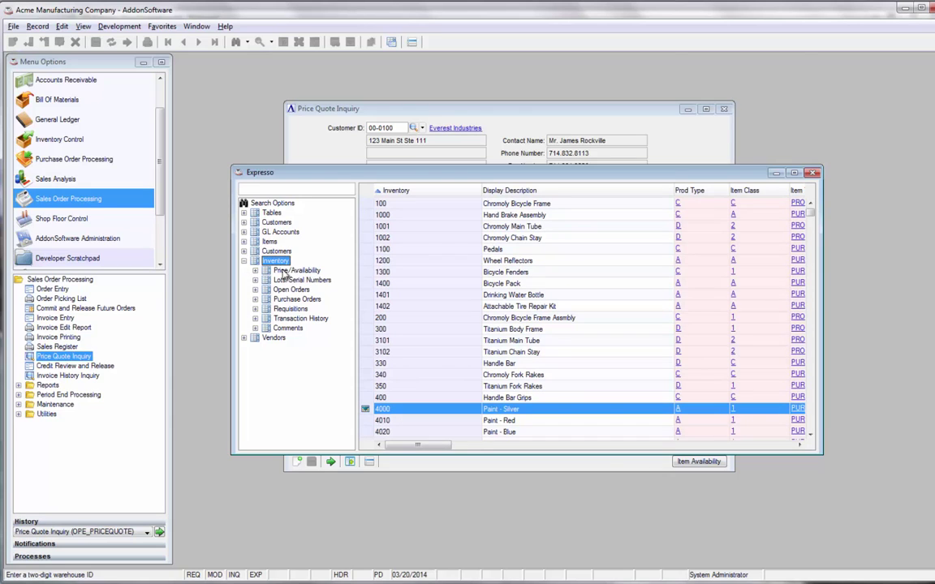
pyautogui.click(315, 271)
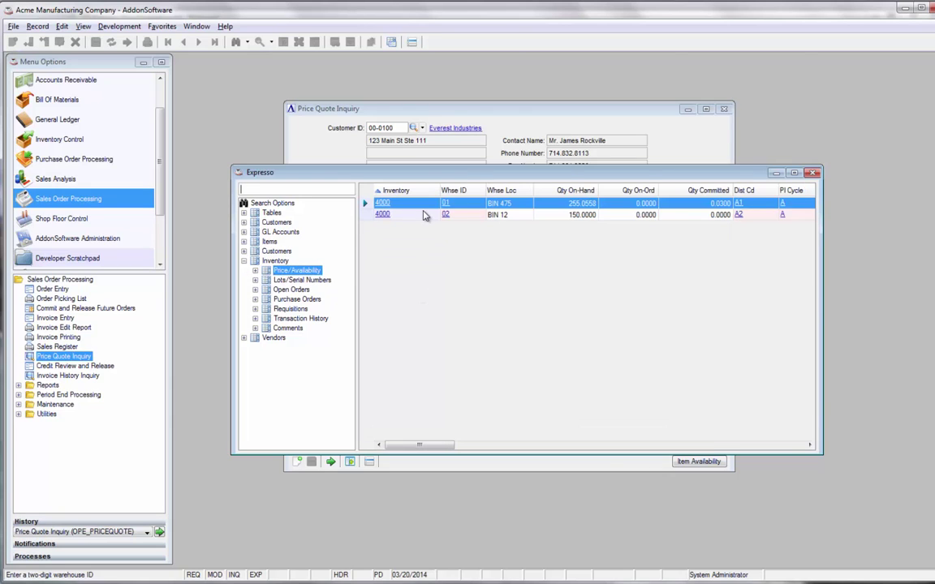
# - Close the Expresso query, review TS100's contract pricing, and close the Price Quote Inquiry
pyautogui.click(812, 173)
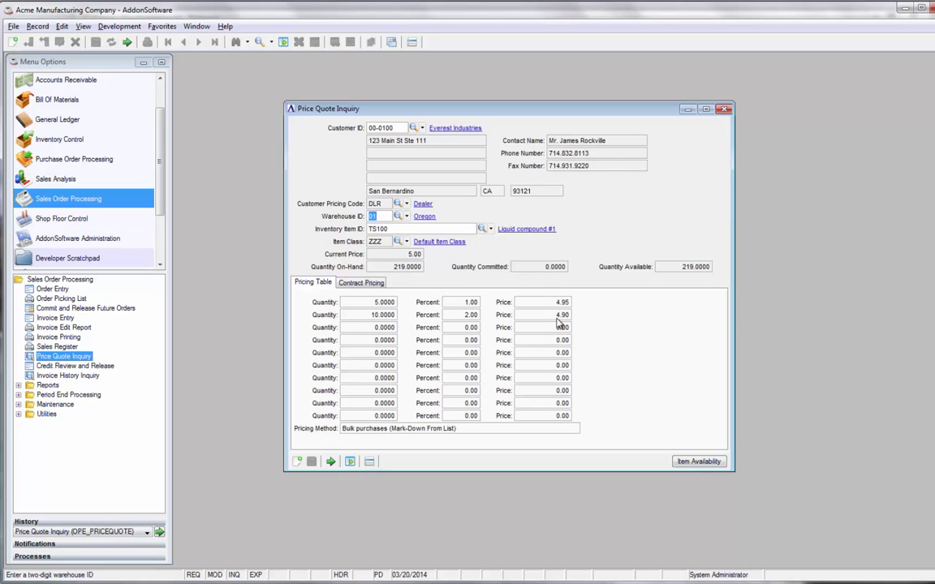
pyautogui.click(361, 283)
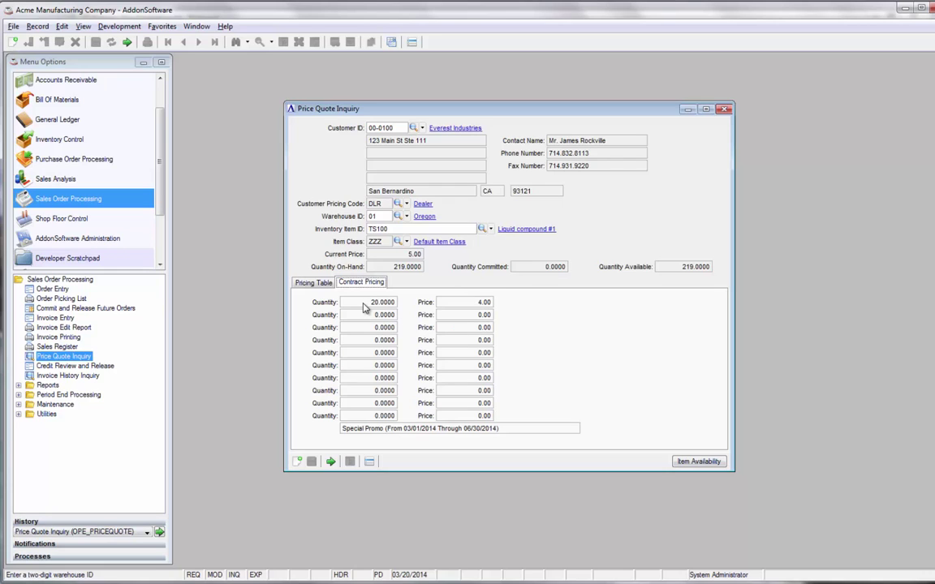
pyautogui.click(725, 109)
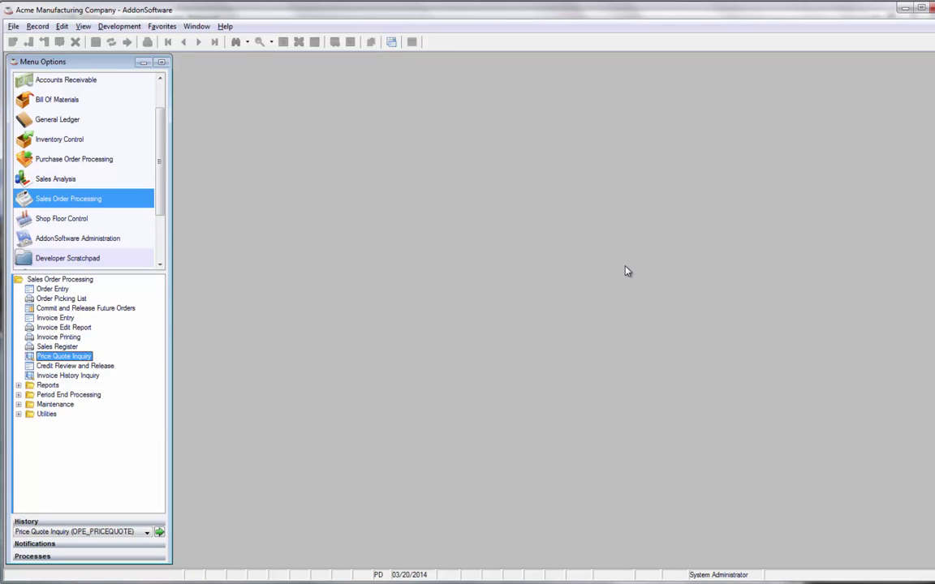
# - Open Order Entry with the default dates and station, enter the Everest Industries customer ID, and assign the next order number
pyautogui.doubleClick(52, 290)
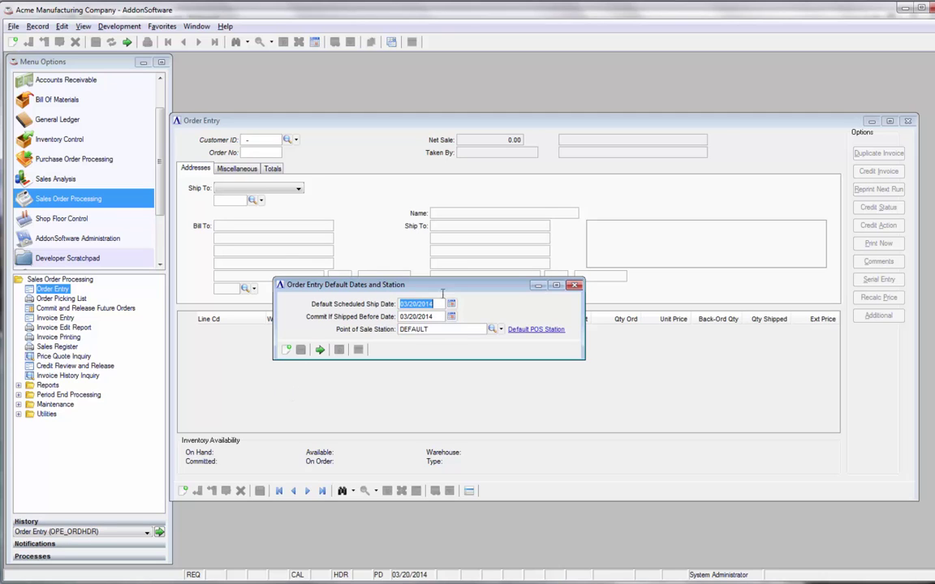
pyautogui.click(319, 350)
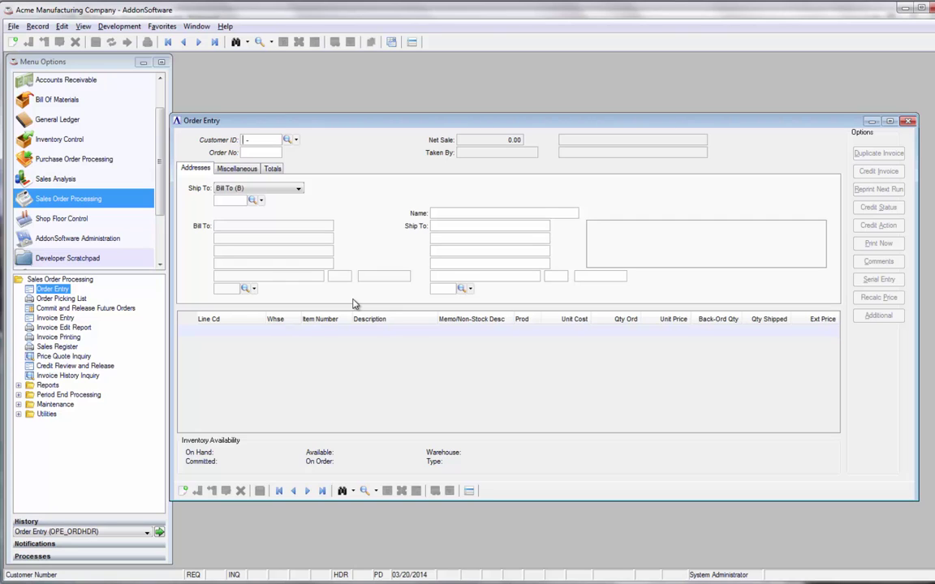
pyautogui.write('100')
pyautogui.press('Return')
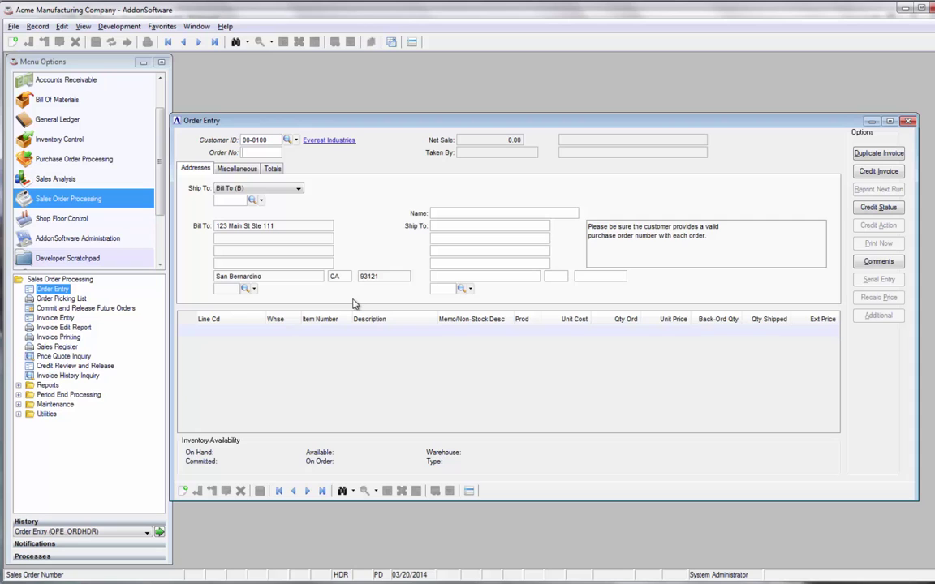
pyautogui.press('Return')
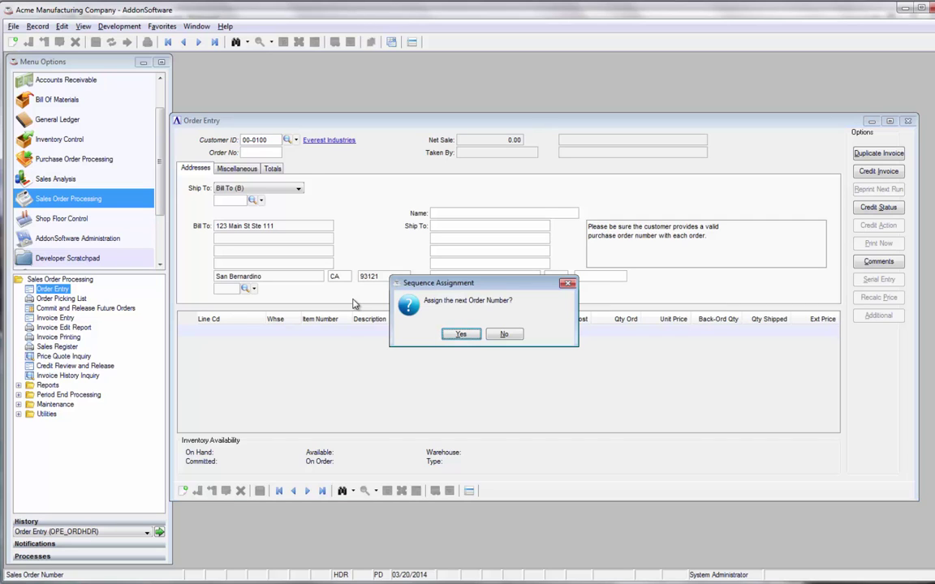
pyautogui.press('Return')
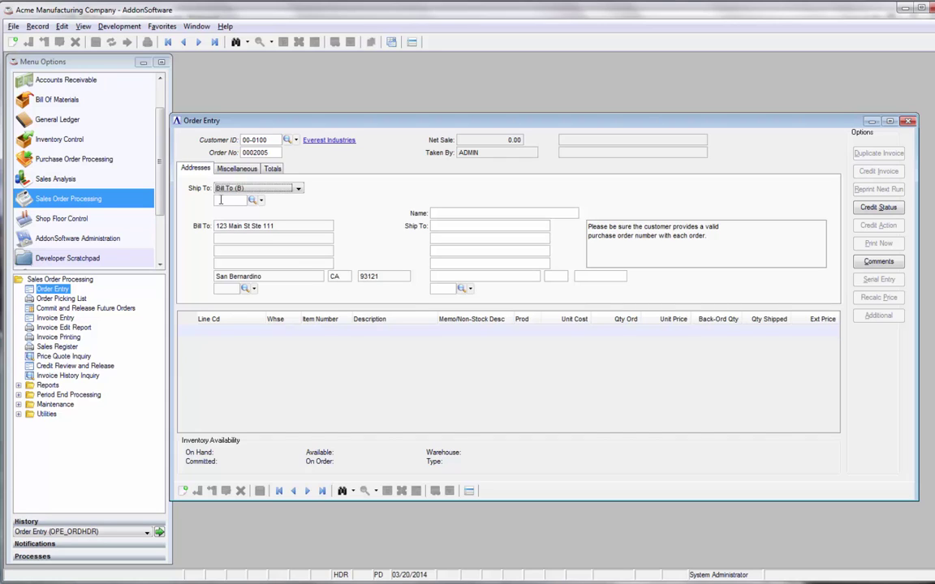
# - Review the new order's ship-to choices, order types and miscellaneous details, including the GL accounts of distribution code A1
pyautogui.click(297, 190)
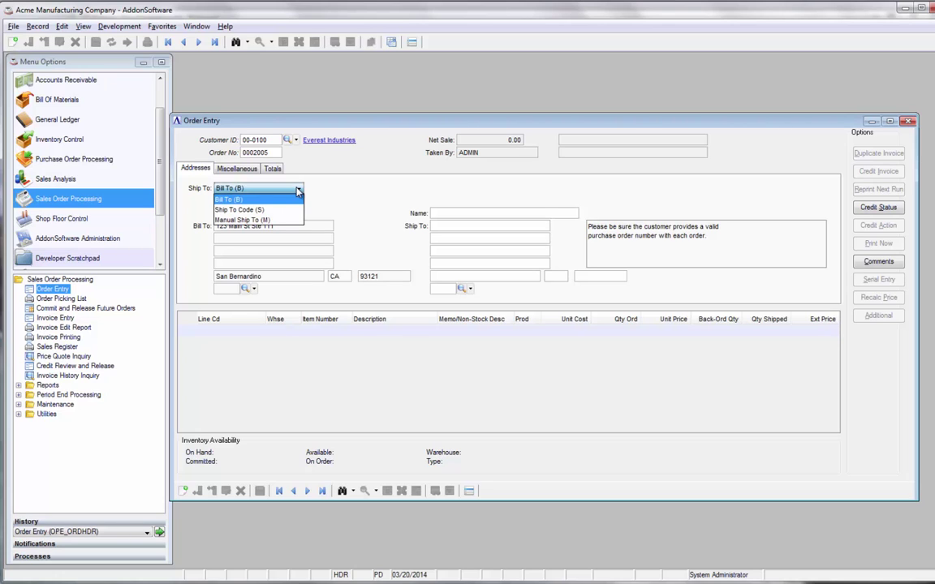
pyautogui.click(298, 190)
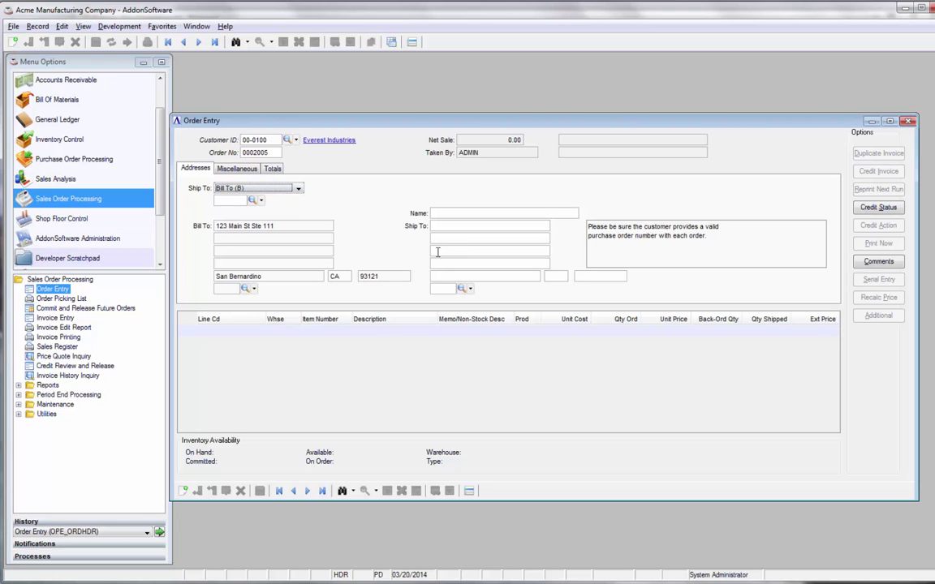
pyautogui.click(231, 171)
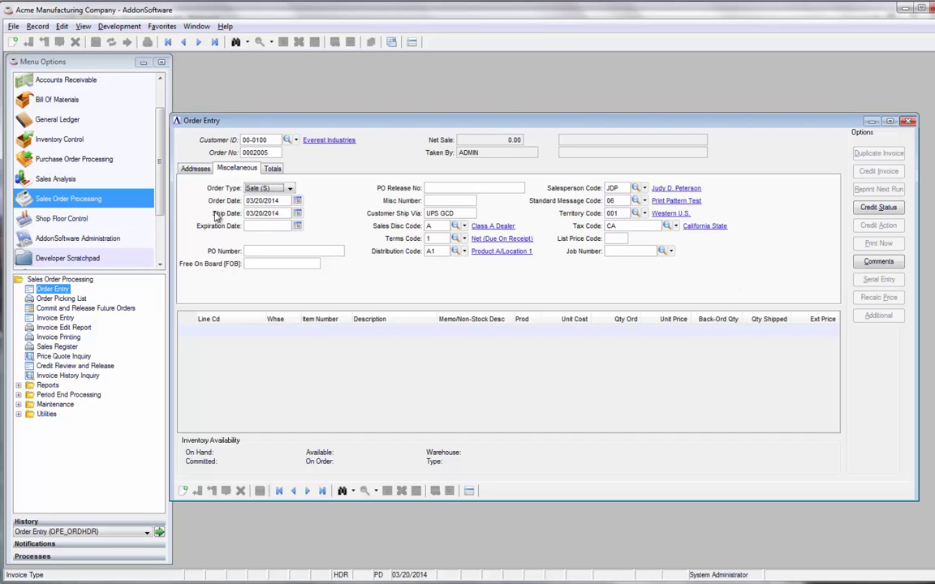
pyautogui.click(290, 189)
pyautogui.click(290, 189)
pyautogui.click(501, 252)
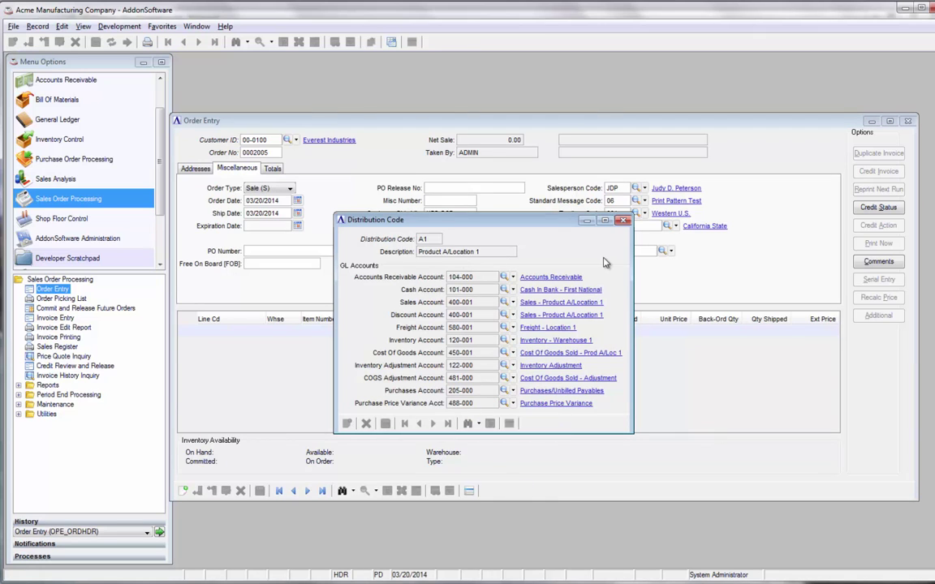
pyautogui.click(624, 222)
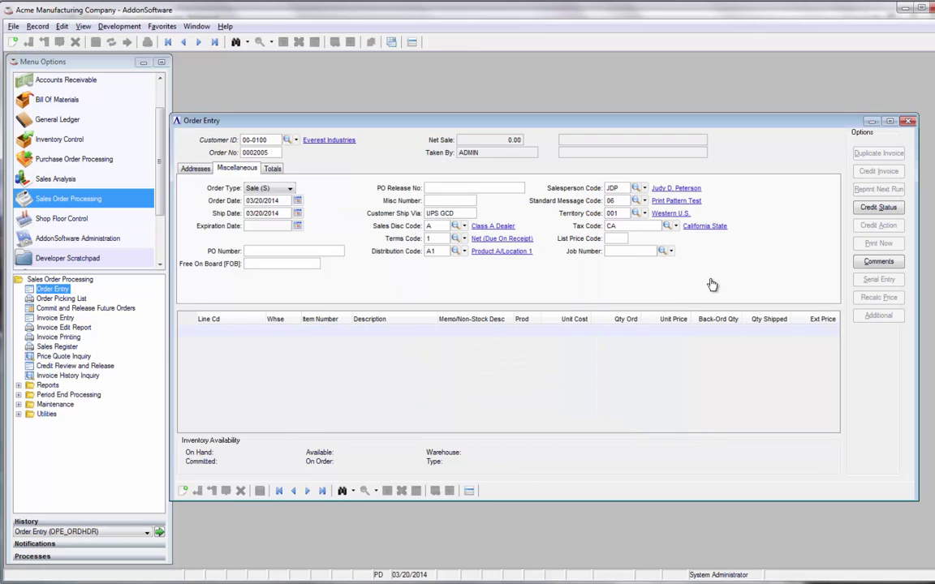
# - Add a standard inventory line to the order for item TS100 from warehouse 01 with an ordered quantity of 1
pyautogui.click(193, 173)
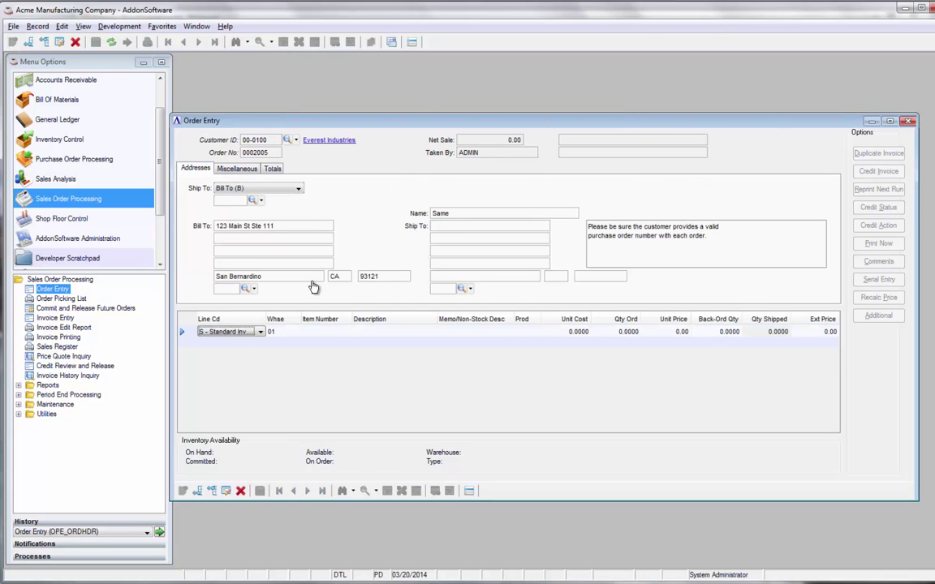
pyautogui.press('Tab')
pyautogui.write('TS100')
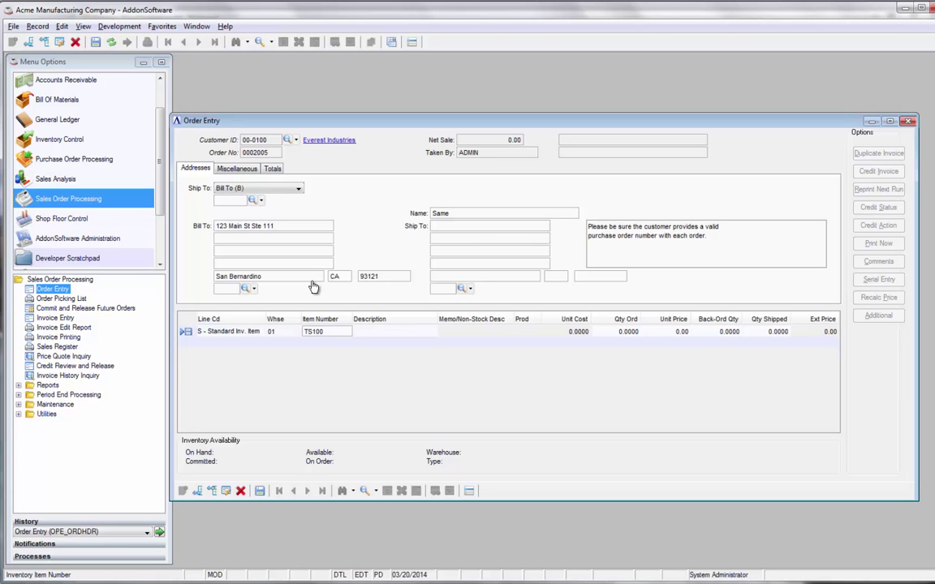
pyautogui.press('Tab')
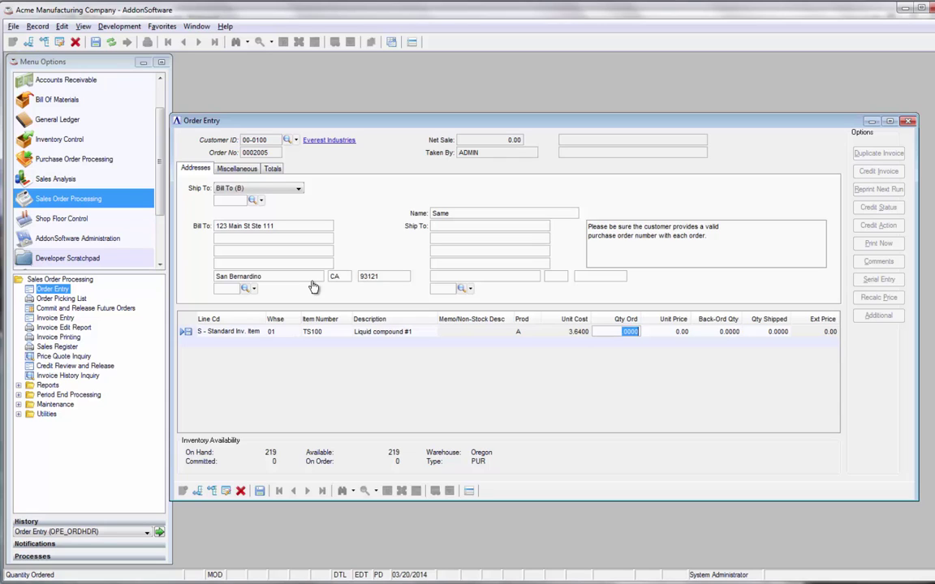
pyautogui.write('1')
pyautogui.press('Tab')
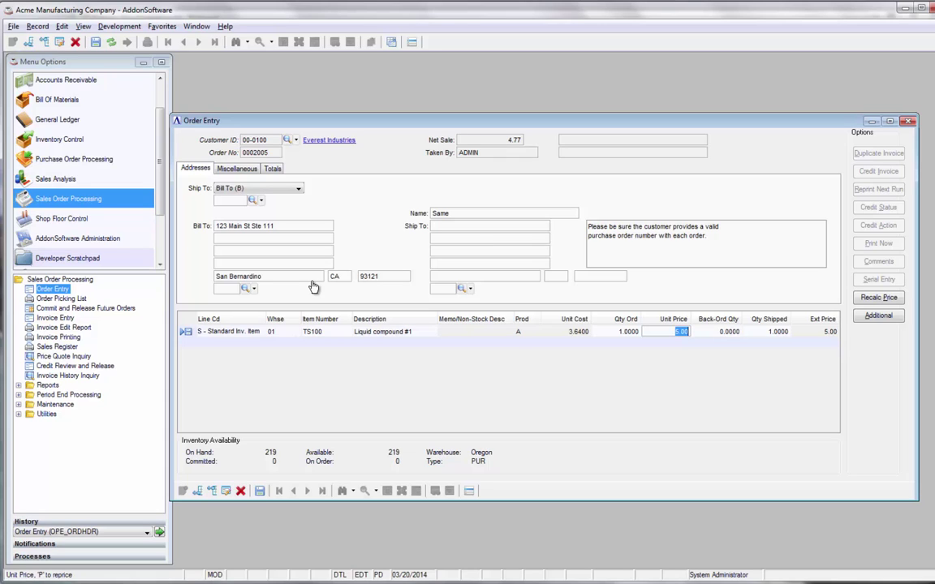
# - Try ordered quantities of 5 and 10 on the TS100 line to compare the quantity-break unit prices
pyautogui.hotkey('shift', 'Tab')
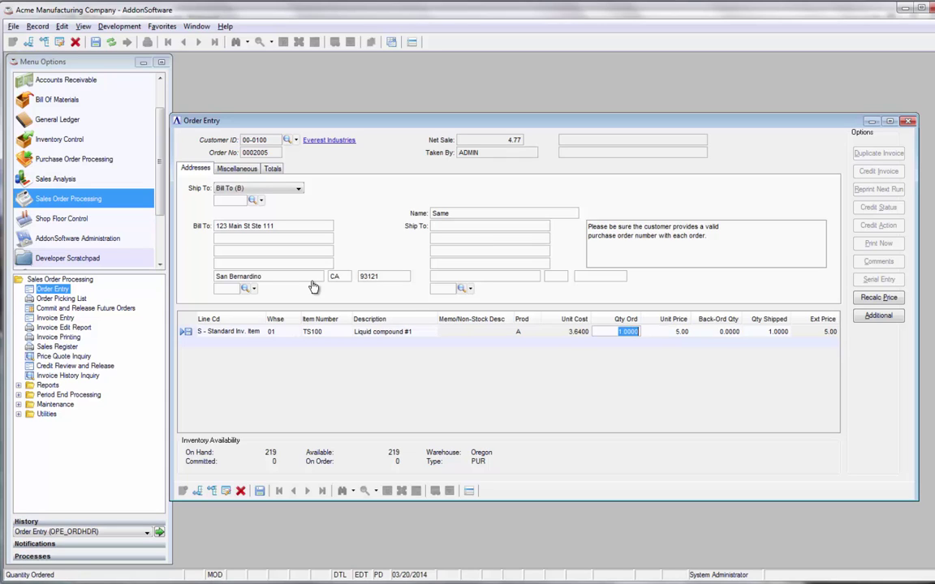
pyautogui.write('5')
pyautogui.press('Tab')
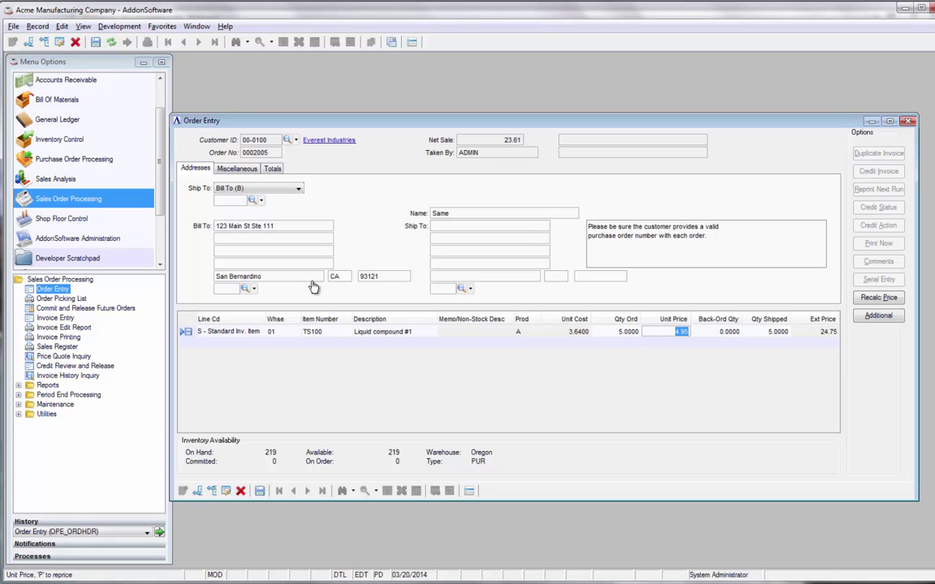
pyautogui.hotkey('shift', 'Tab')
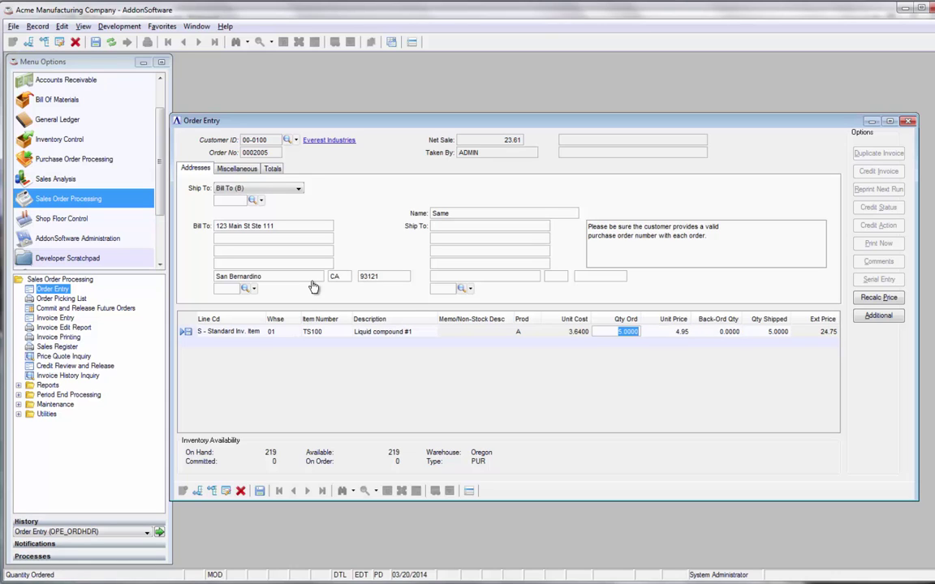
pyautogui.write('10')
pyautogui.press('Tab')
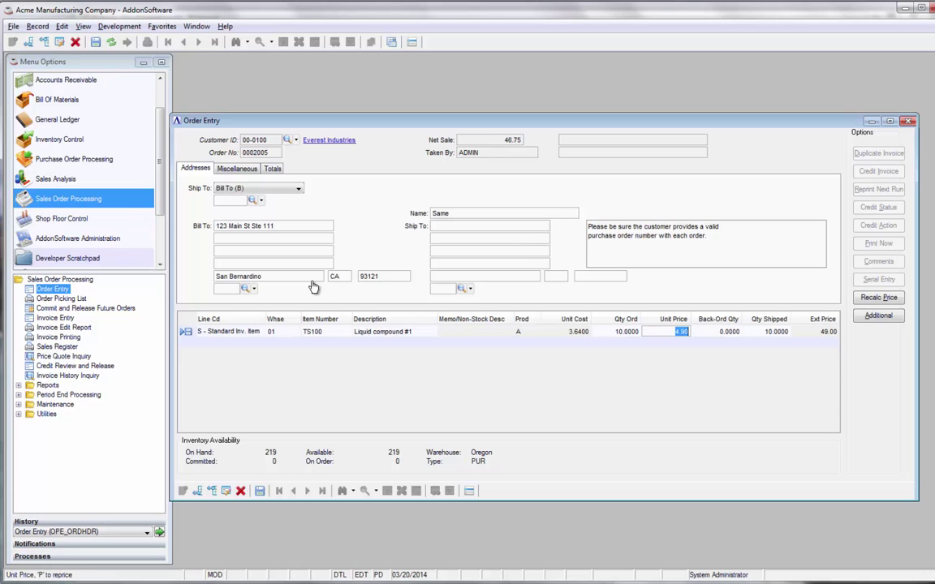
# - Set the TS100 line's ordered quantity to 20, finish the line, and close the order
pyautogui.hotkey('shift', 'Tab')
pyautogui.write('20')
pyautogui.press('Tab')
pyautogui.press('Escape')
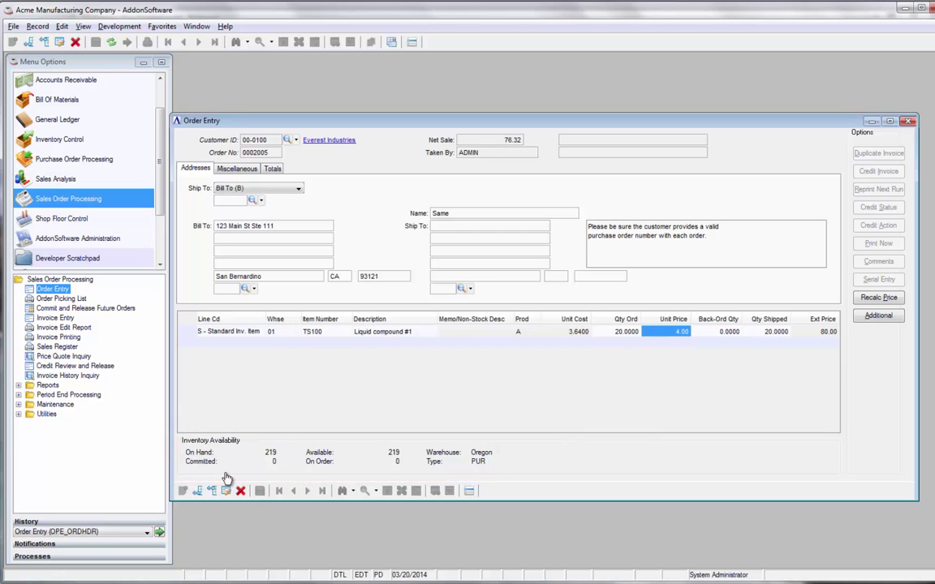
pyautogui.press('Escape')
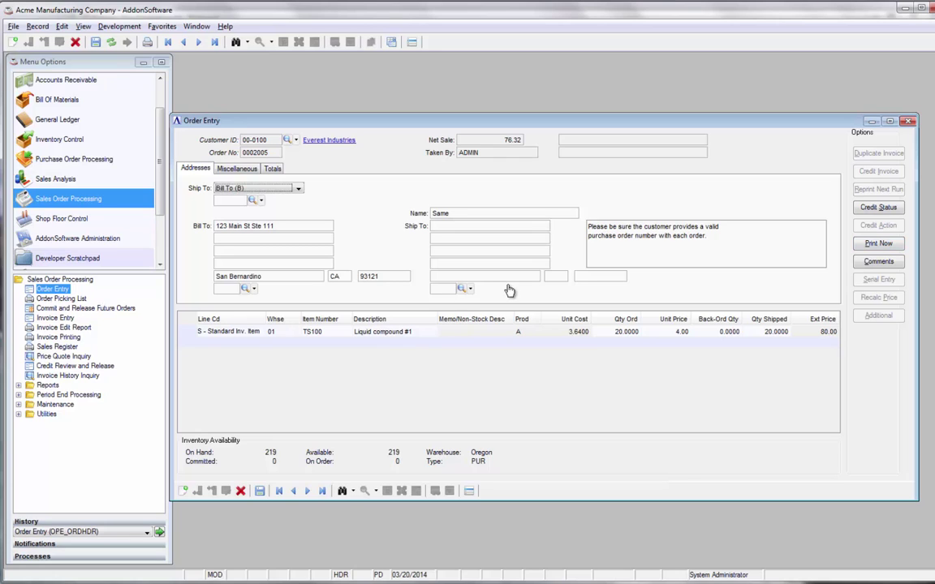
pyautogui.click(908, 120)
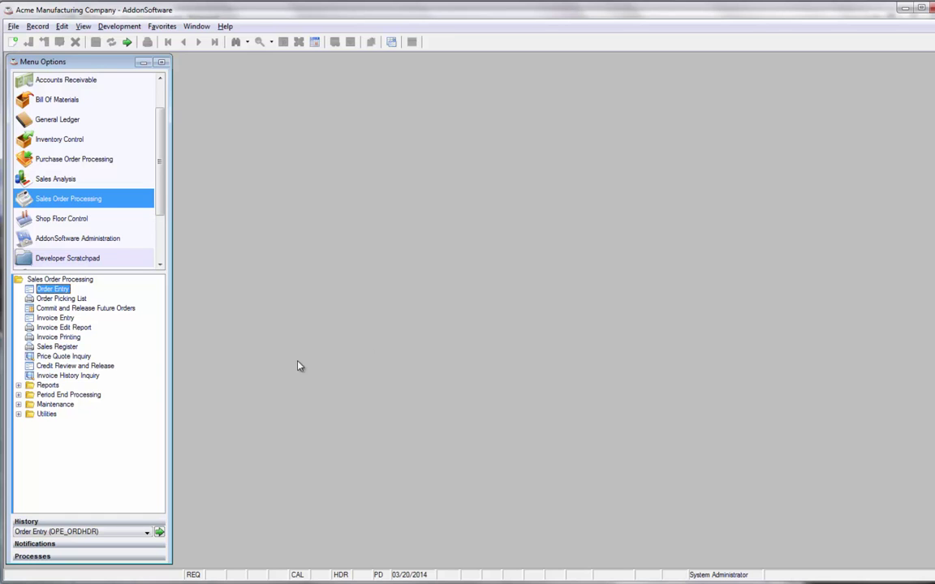
# - Check TS100's committed and available quantities in Price Quote Inquiry for Everest Industries and warehouse 01, then close the inquiry
pyautogui.doubleClick(65, 357)
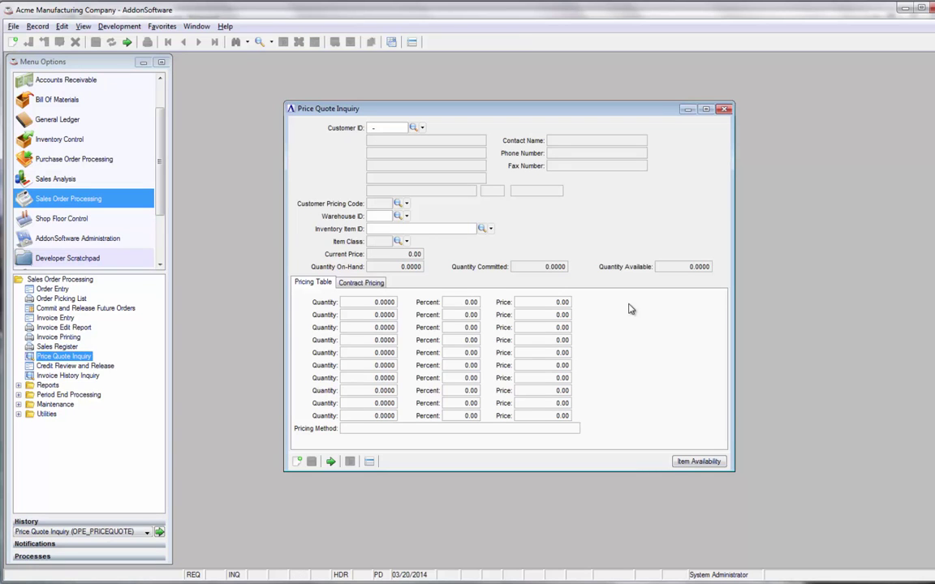
pyautogui.write('01')
pyautogui.press('BackSpace')
pyautogui.press('BackSpace')
pyautogui.write('100')
pyautogui.press('Tab')
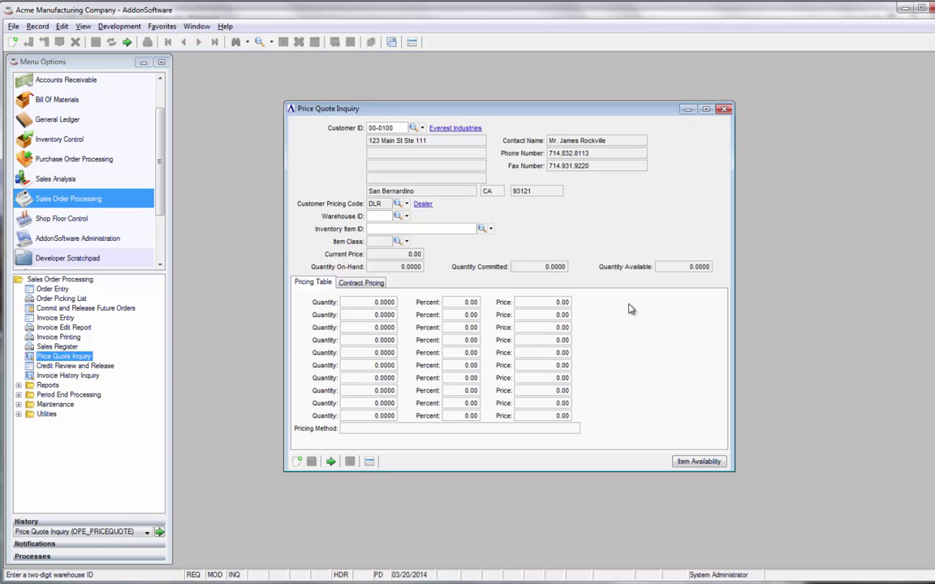
pyautogui.write('01')
pyautogui.press('Tab')
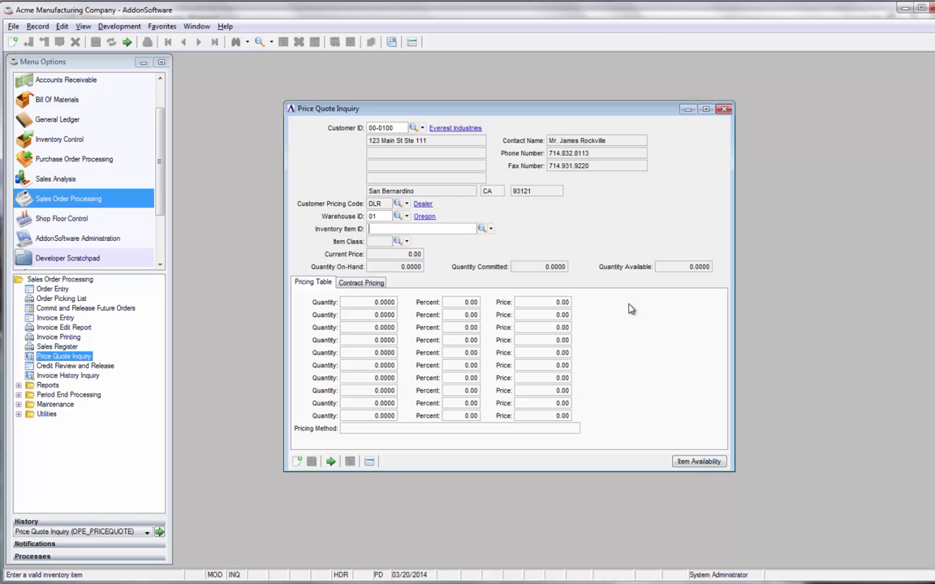
pyautogui.write('TS100')
pyautogui.press('Tab')
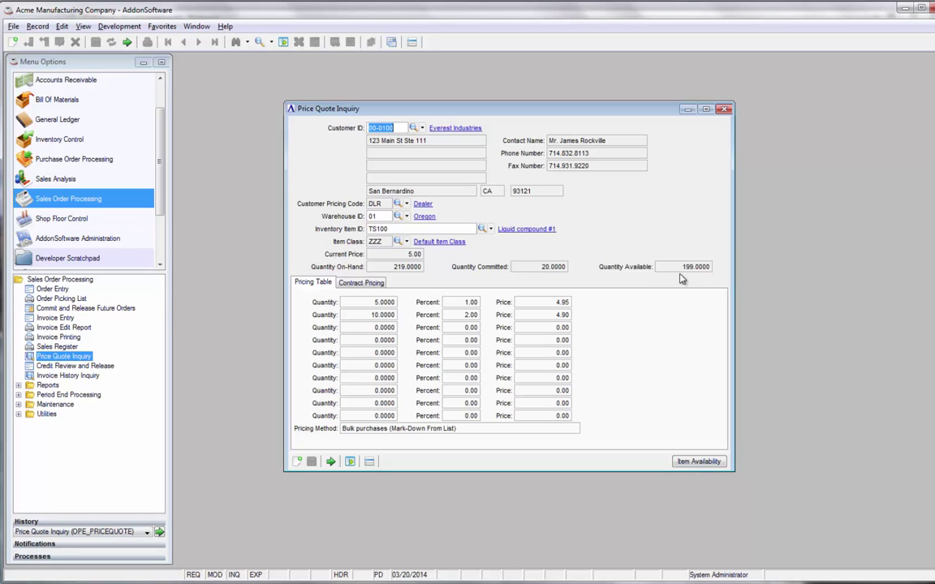
pyautogui.click(725, 110)
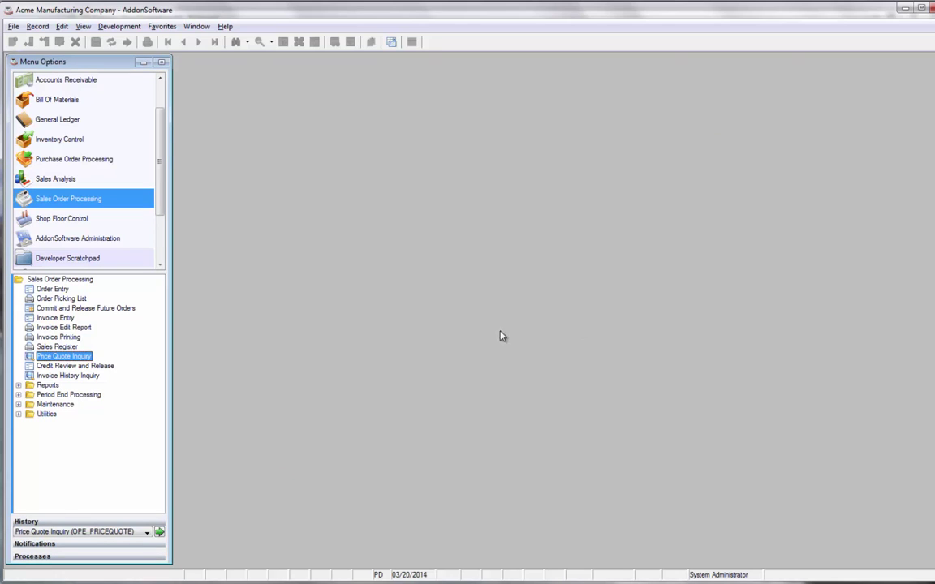
# - Open Invoice Entry with the DEFAULT point of sale station and enter the customer ID for Everest Industries
pyautogui.doubleClick(52, 318)
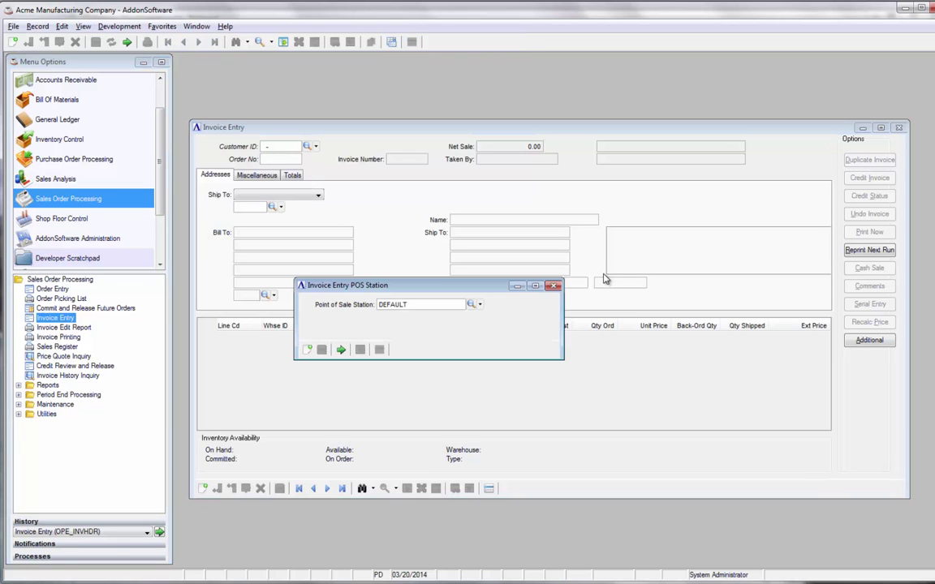
pyautogui.click(341, 349)
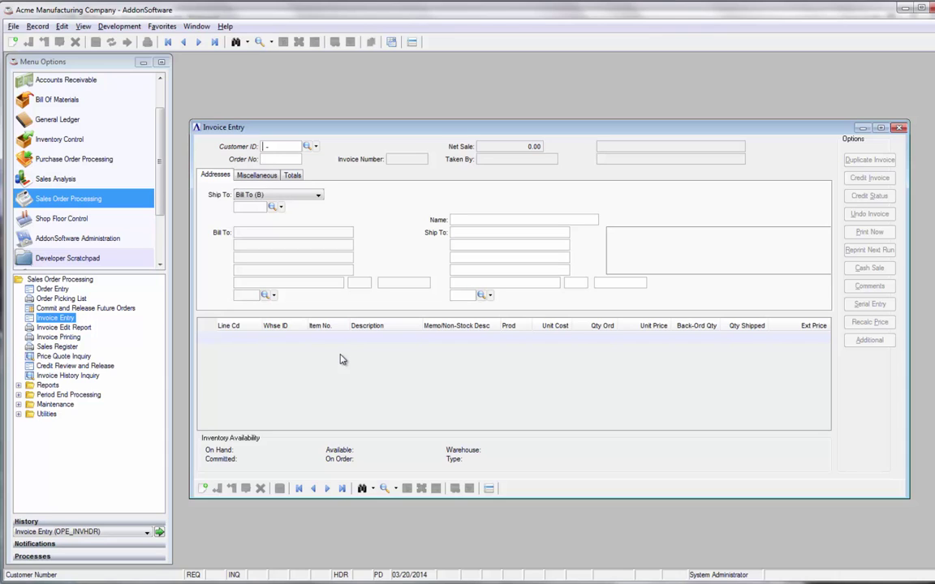
pyautogui.write('100')
pyautogui.press('Tab')
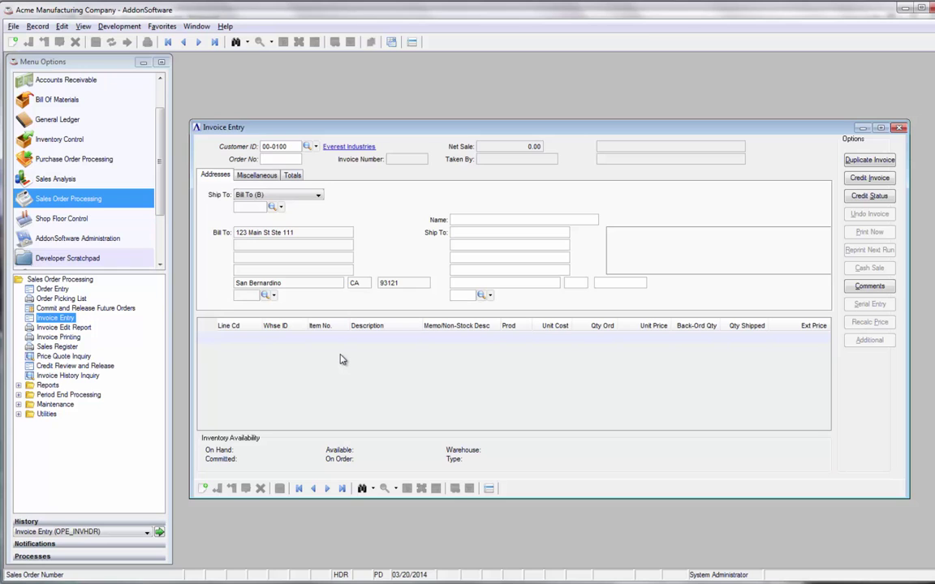
# - Load Everest Industries' order taken by ADMIN, continue without a printed pick list, and assign the next invoice number
pyautogui.click(362, 490)
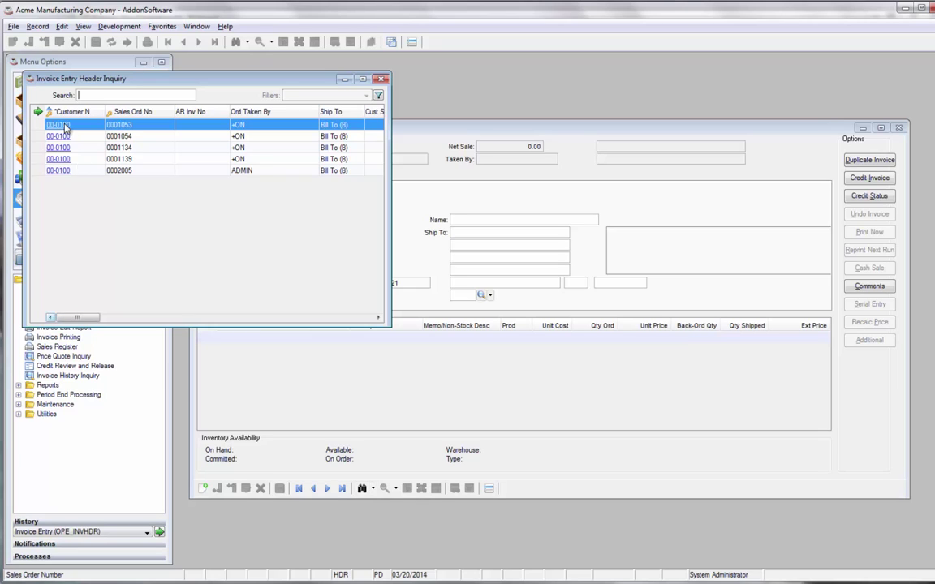
pyautogui.click(209, 171)
pyautogui.doubleClick(208, 172)
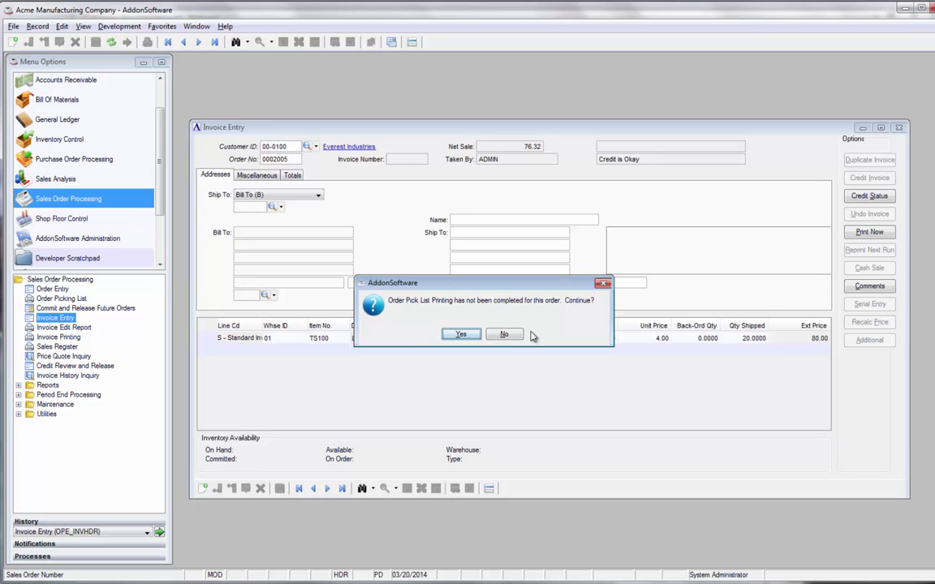
pyautogui.click(461, 335)
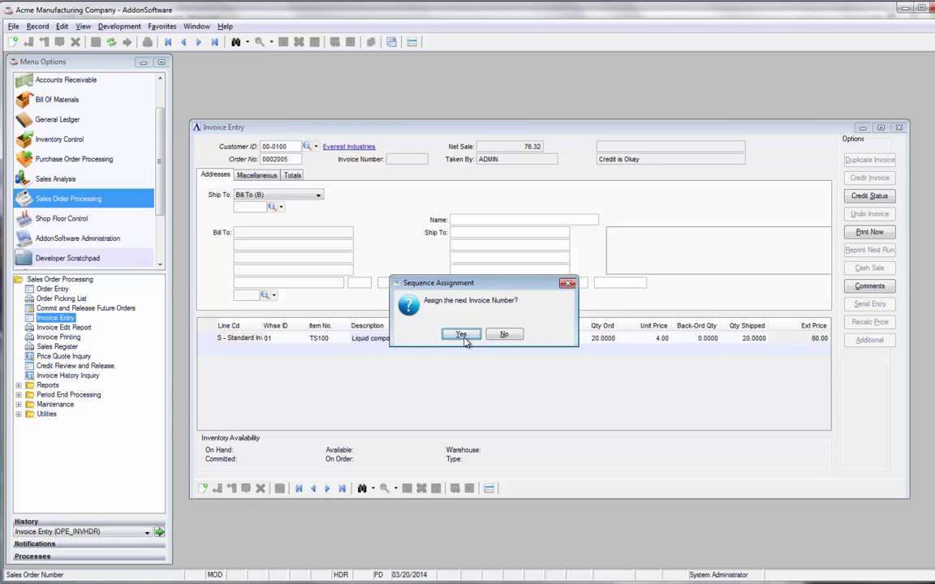
pyautogui.click(462, 336)
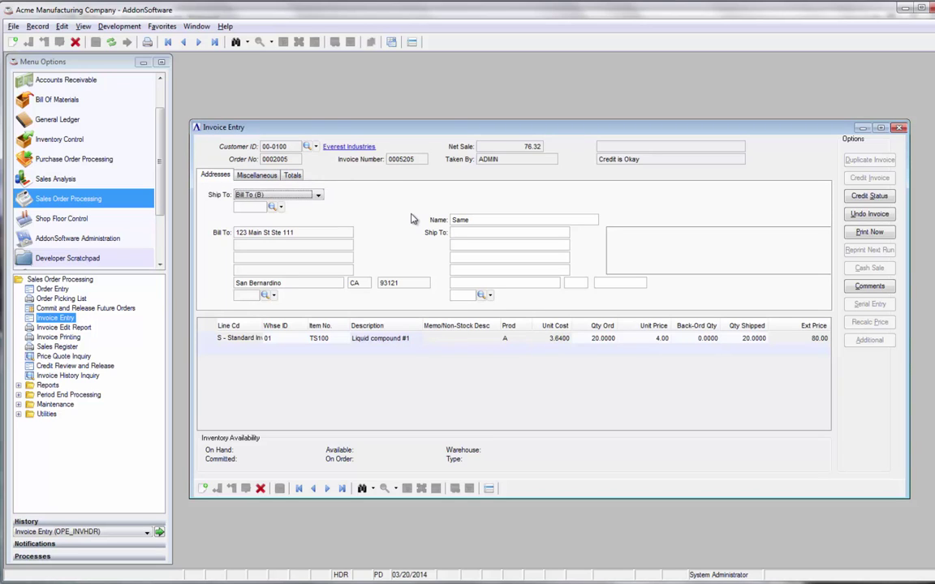
# - Check the invoice's totals, then print the invoice immediately and close Invoice Entry after reviewing the printout
pyautogui.click(292, 176)
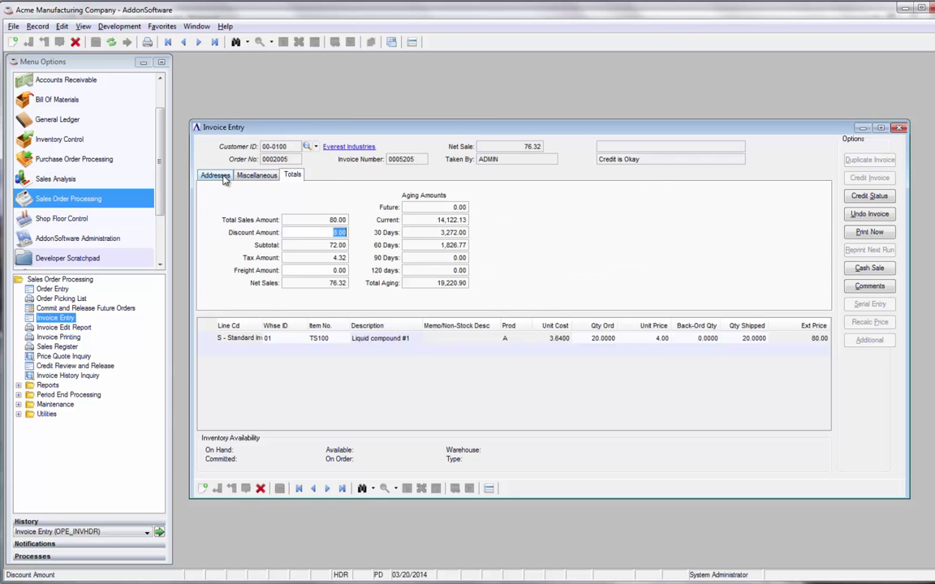
pyautogui.click(216, 176)
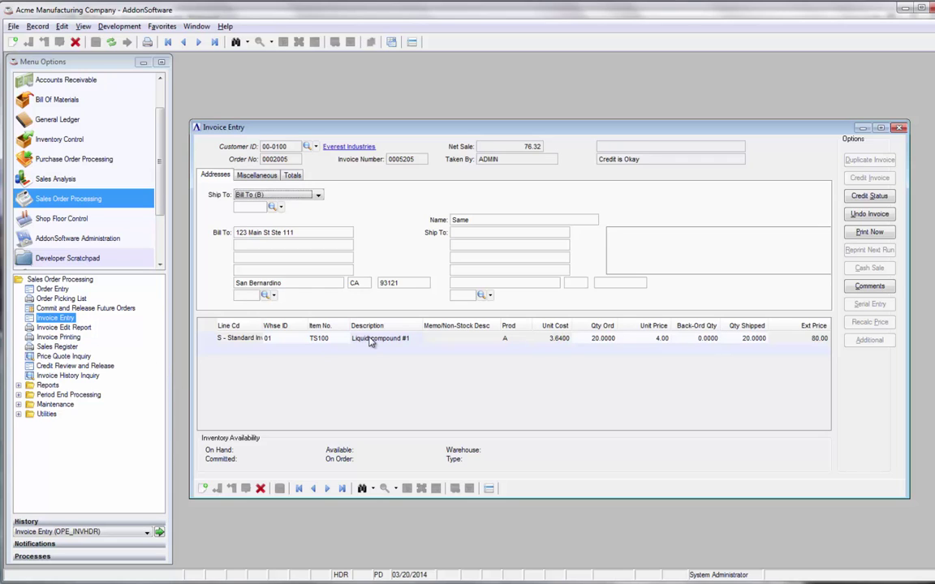
pyautogui.click(869, 232)
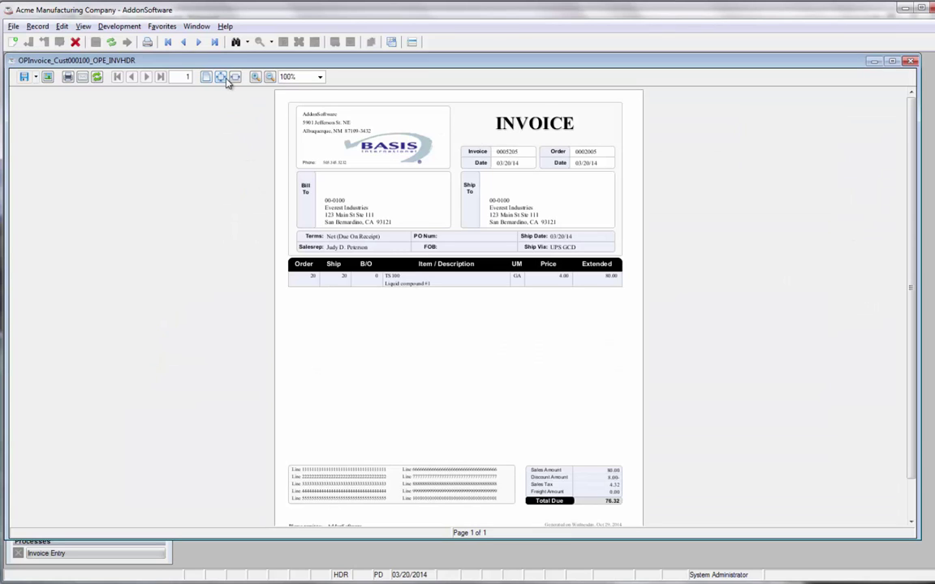
pyautogui.click(256, 77)
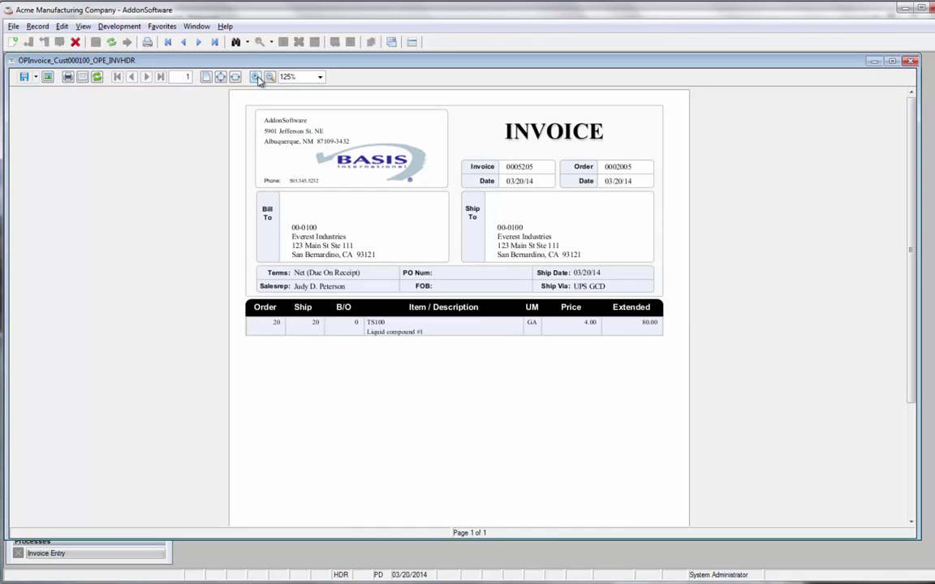
pyautogui.moveTo(913, 365); pyautogui.dragTo(923, 224)
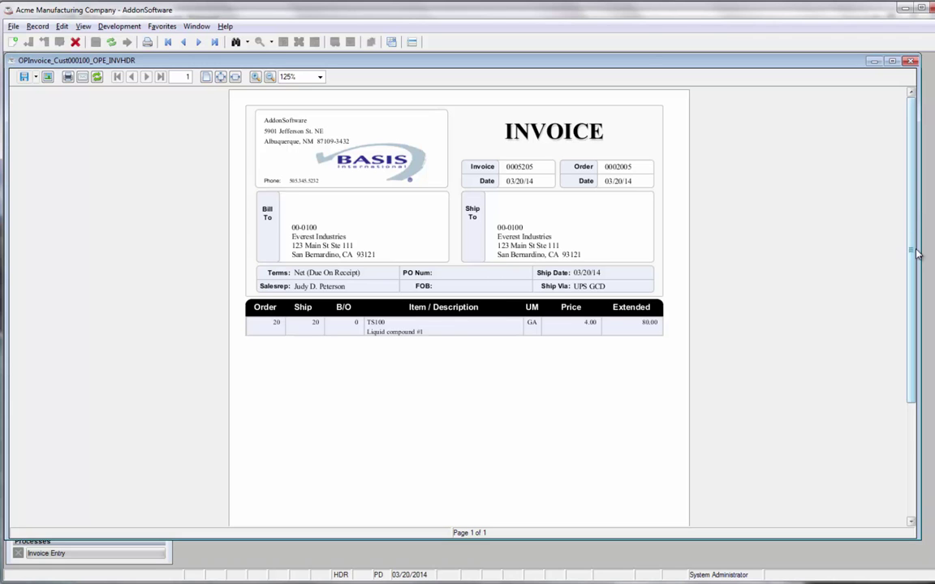
pyautogui.scroll(-3, 921, 228)
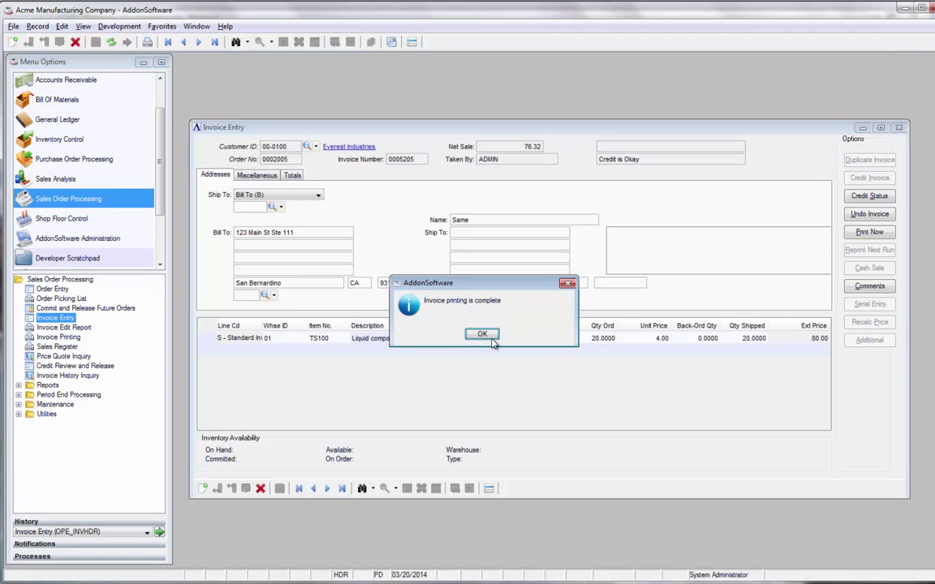
pyautogui.click(483, 336)
pyautogui.click(900, 129)
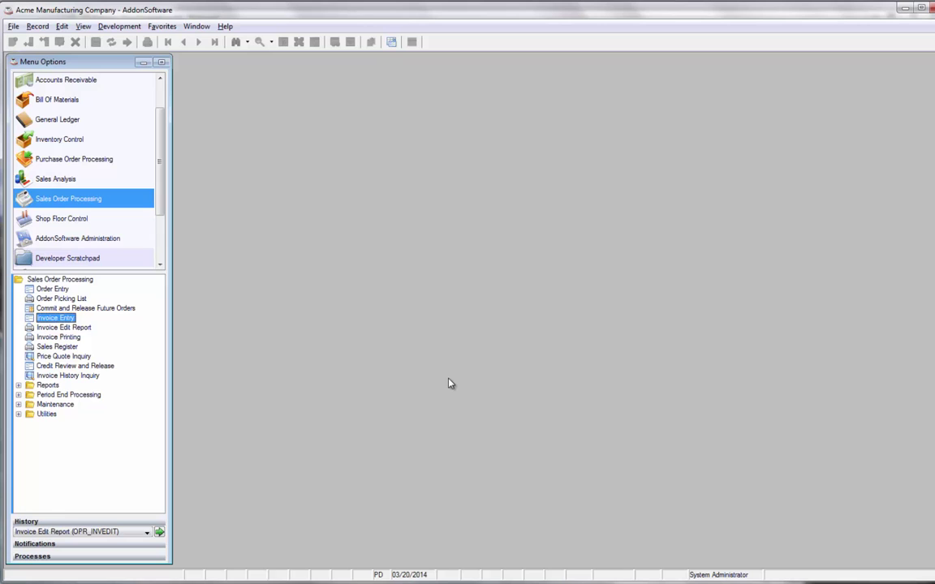
# - Open the Invoice Edit Report and enter the TS100 order's number as both the beginning and ending sales order number
pyautogui.press('Down')
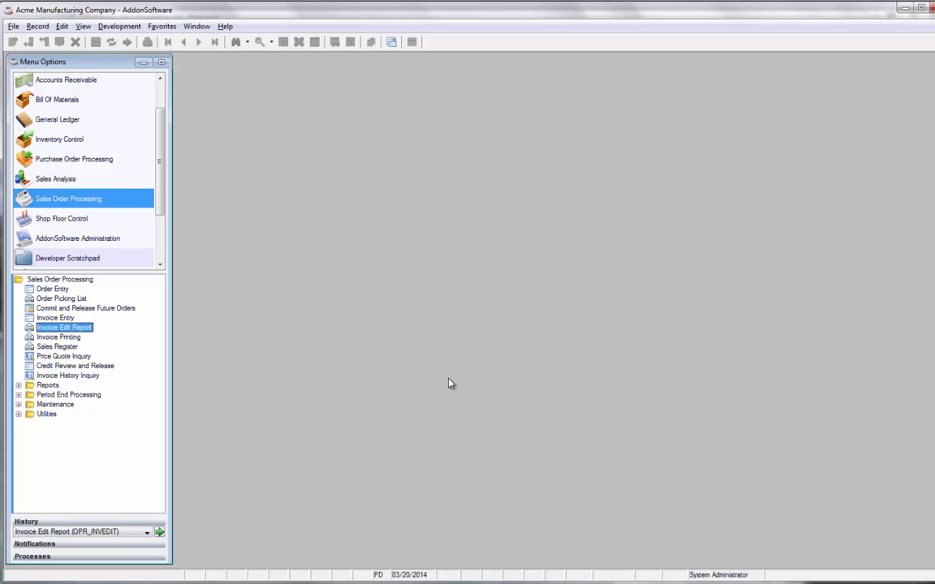
pyautogui.press('Return')
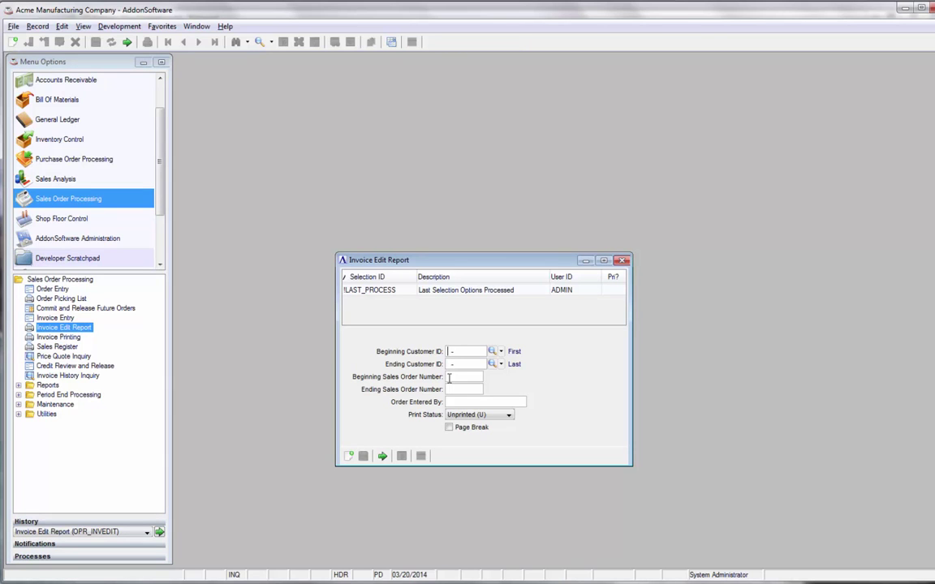
pyautogui.click(449, 378)
pyautogui.write('0002005')
pyautogui.press('Tab')
pyautogui.write('2002005')
pyautogui.press('Tab')
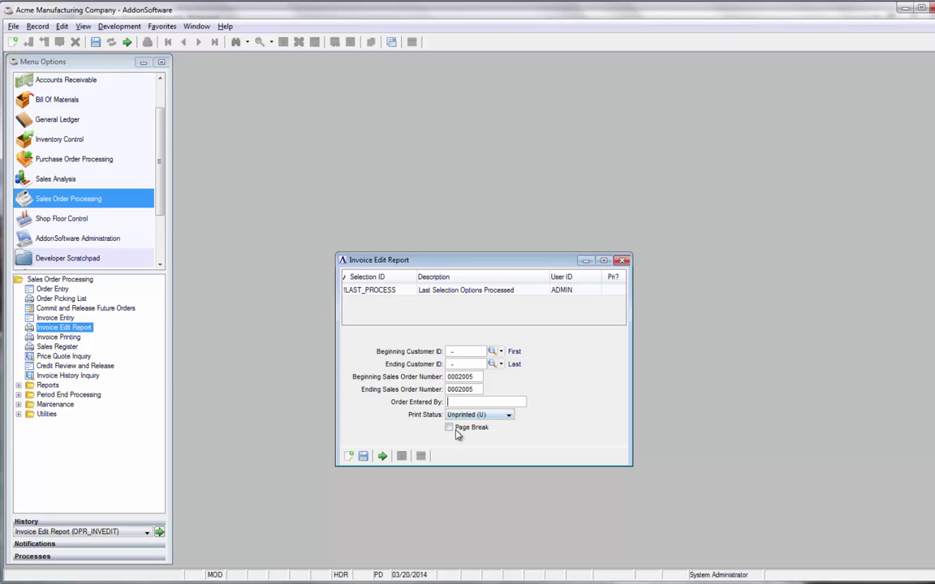
# - Set the print status to Printed (P), run the Invoice Edit Report, and close it after reviewing the invoice figures
pyautogui.click(507, 416)
pyautogui.click(477, 435)
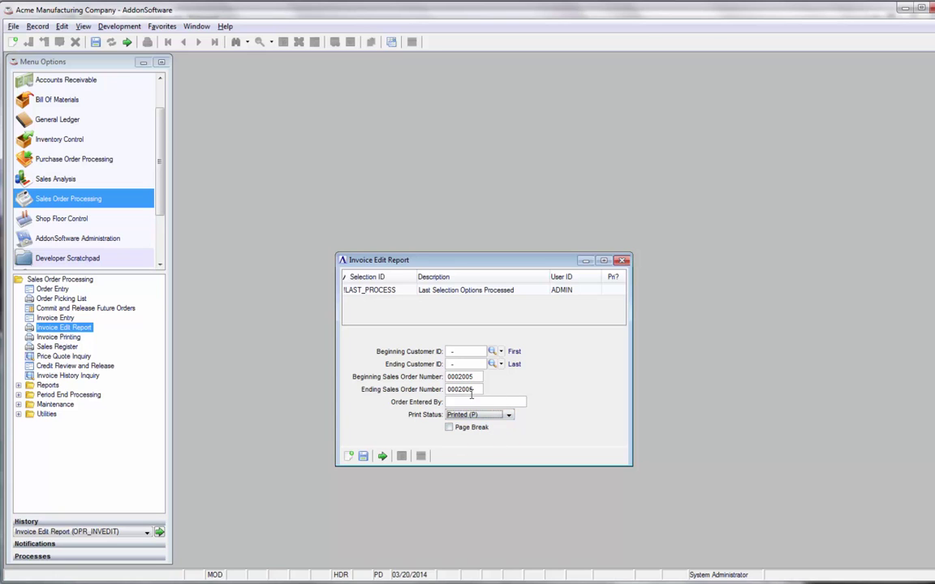
pyautogui.click(381, 456)
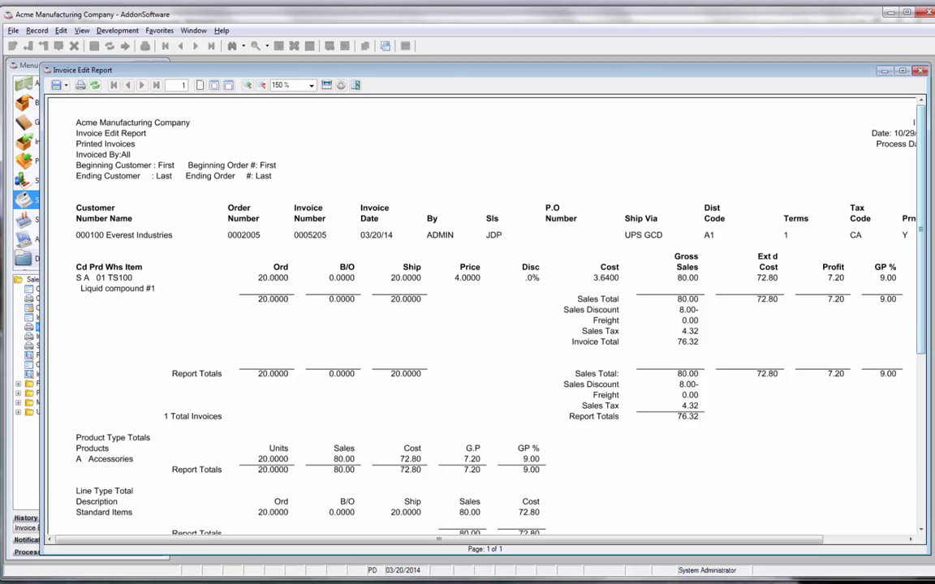
pyautogui.moveTo(922, 339)
pyautogui.mouseDown()
pyautogui.moveTo(922, 394)
pyautogui.moveTo(922, 331)
pyautogui.mouseUp()
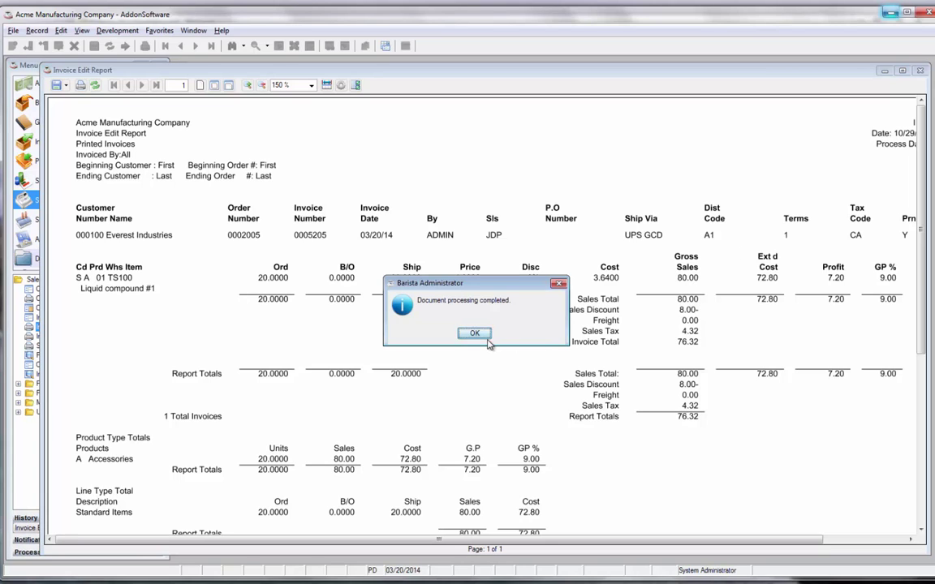
pyautogui.click(474, 333)
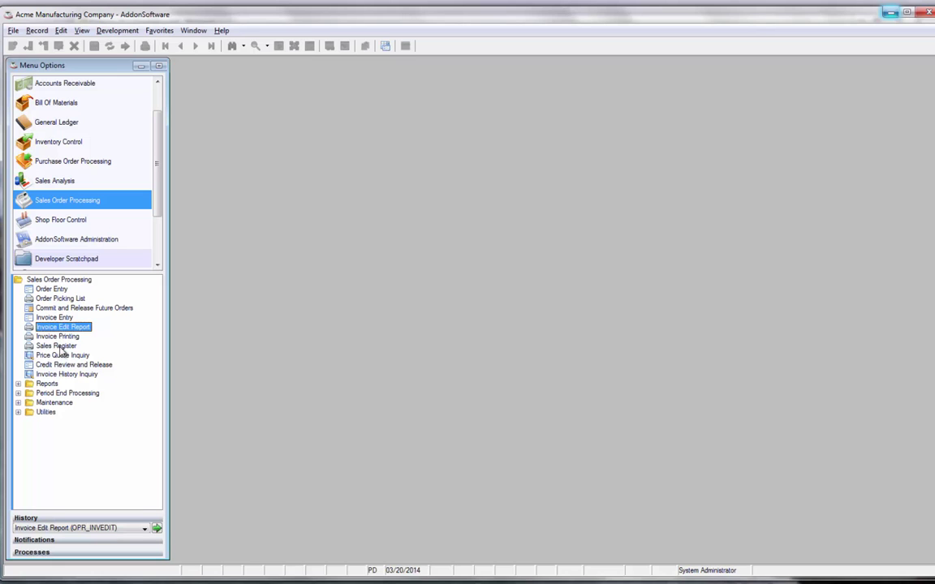
# - Run the Sales Register in customer number sequence and review the register and its territory, transaction and salesperson summary
pyautogui.doubleClick(56, 345)
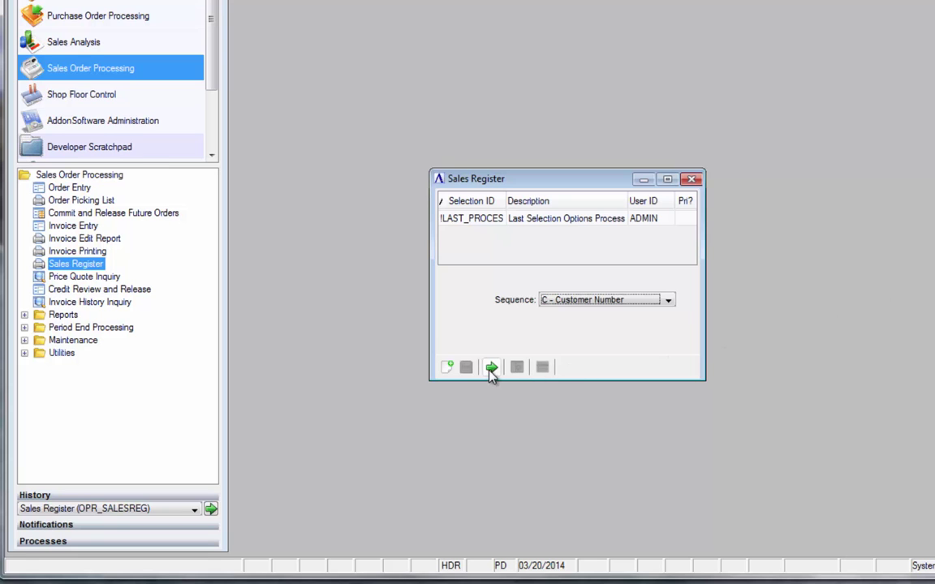
pyautogui.click(491, 369)
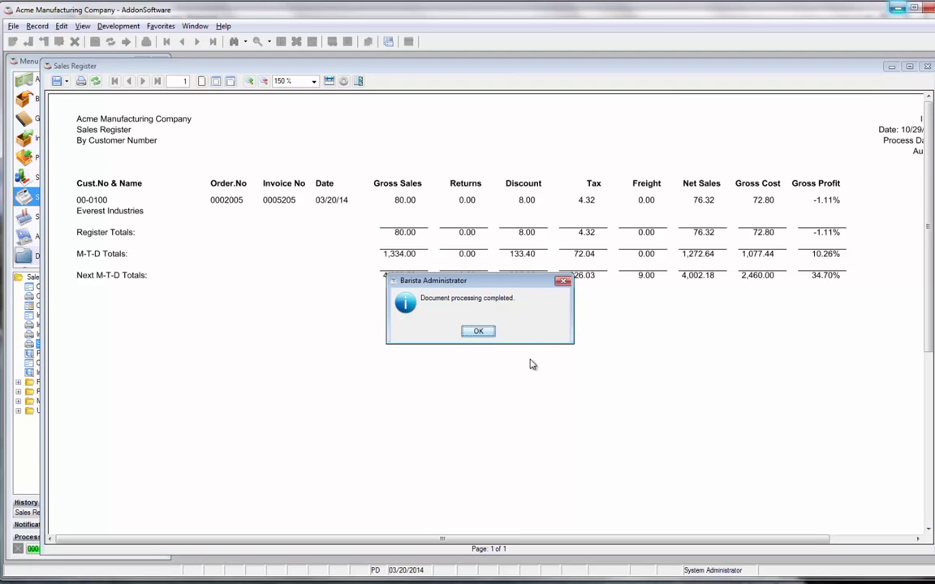
pyautogui.click(487, 333)
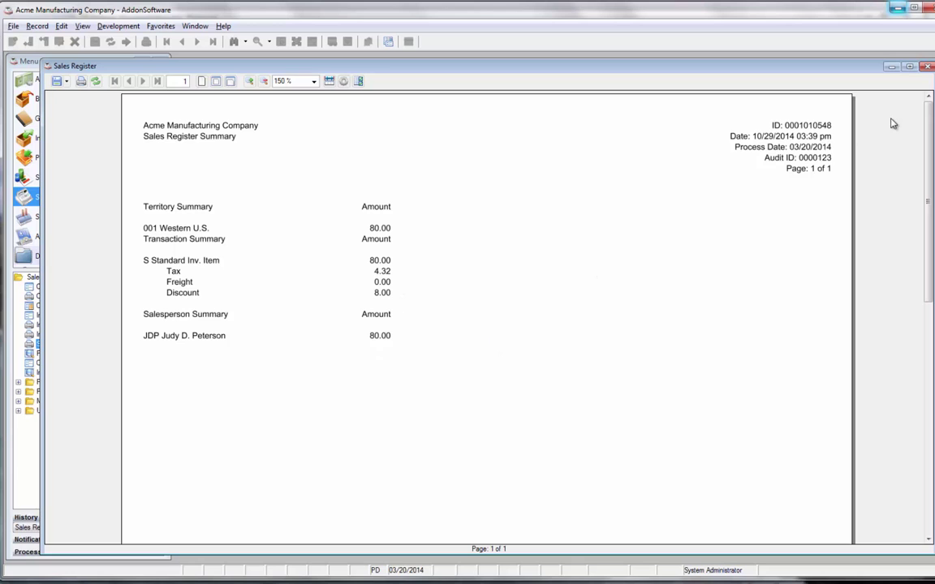
pyautogui.click(478, 329)
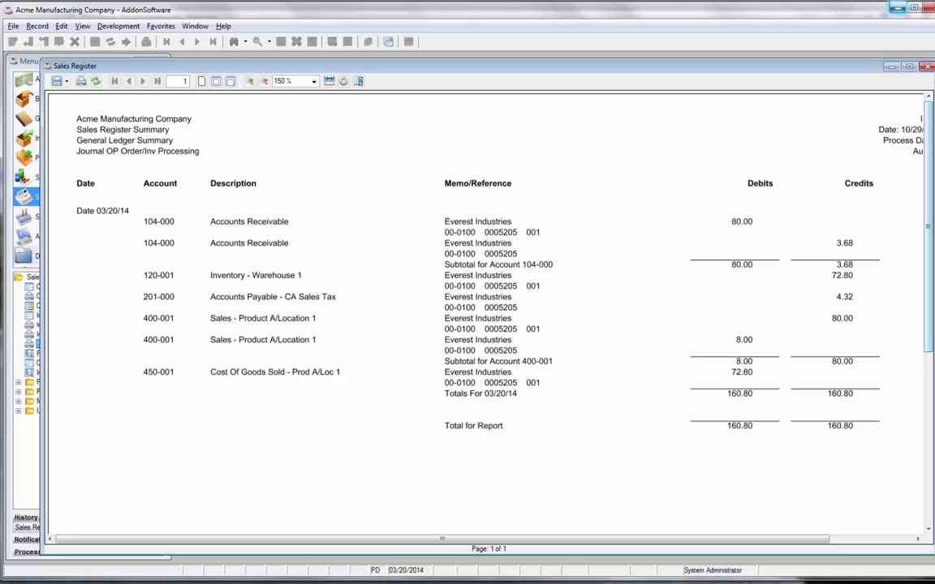
# - Close the General Ledger summary and confirm the Sales Register update
pyautogui.click(929, 66)
pyautogui.click(474, 333)
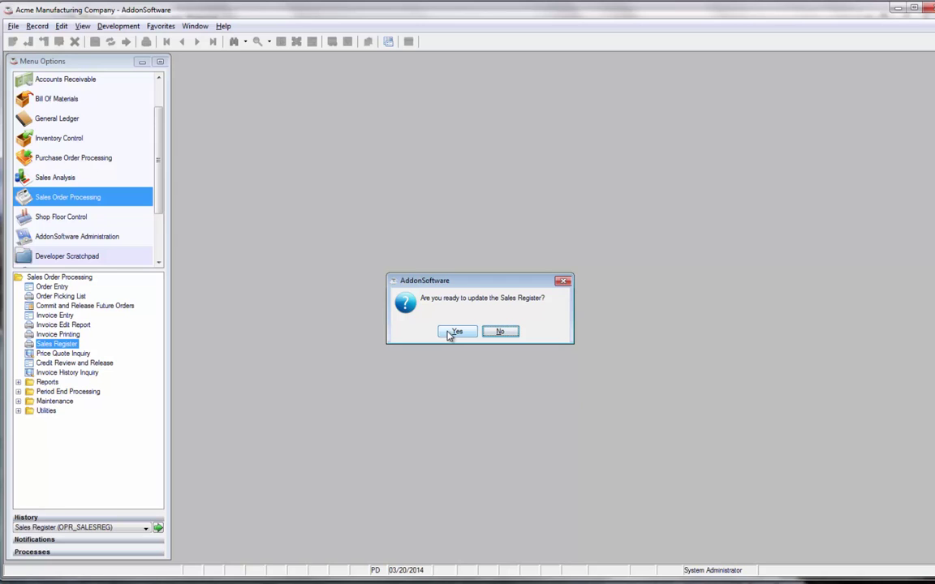
pyautogui.click(451, 334)
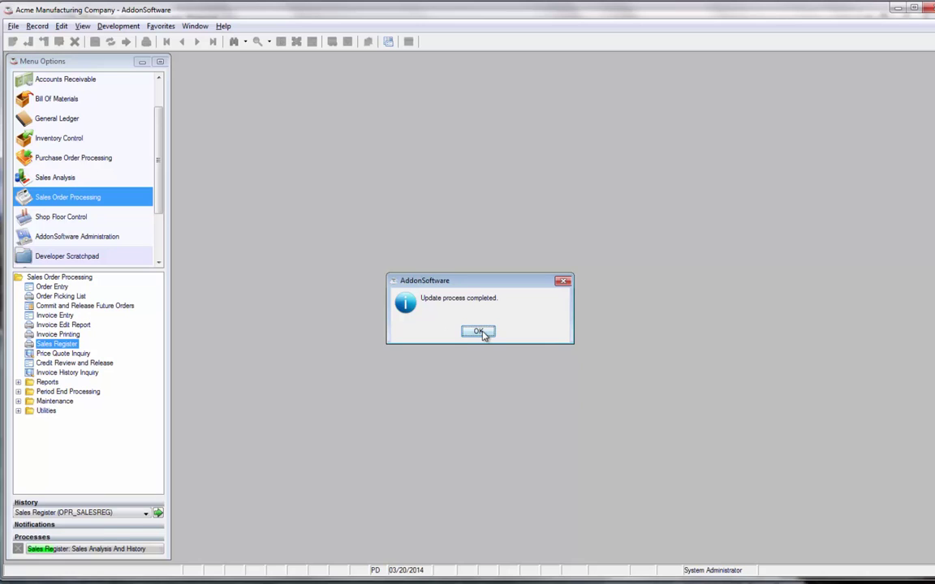
pyautogui.click(480, 332)
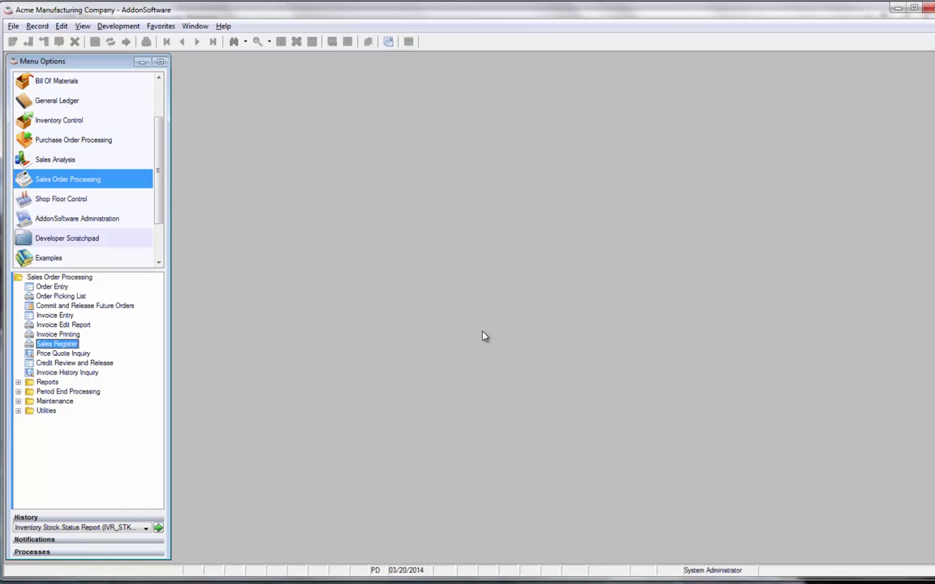
# - Run the Inventory Stock Status Report with the last processed selection options, check TS100's quantities and value, and close it
pyautogui.click(84, 125)
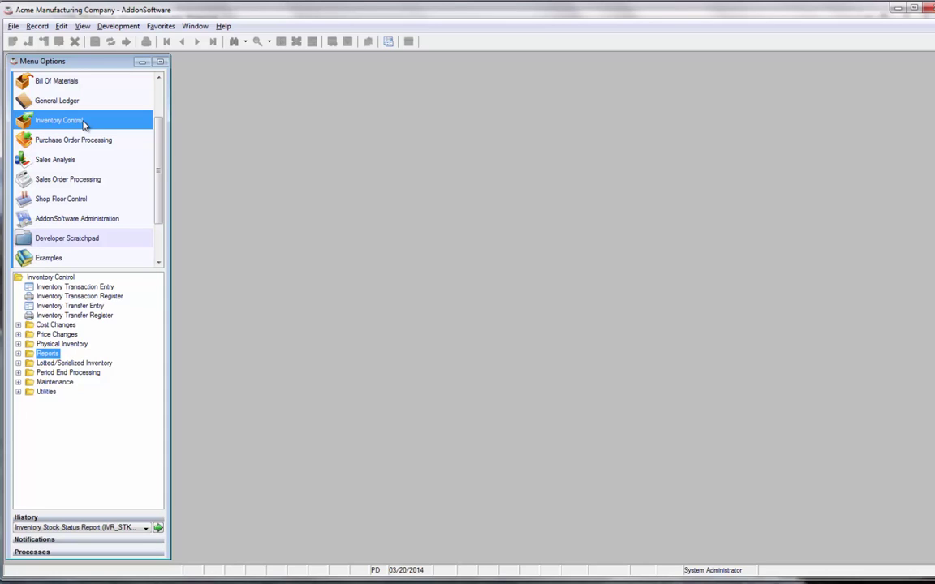
pyautogui.click(18, 354)
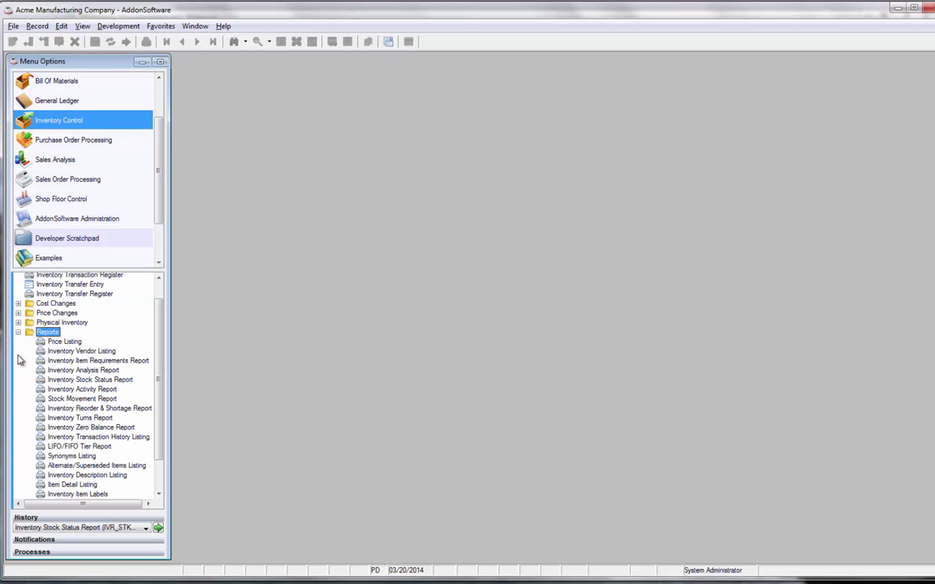
pyautogui.doubleClick(90, 380)
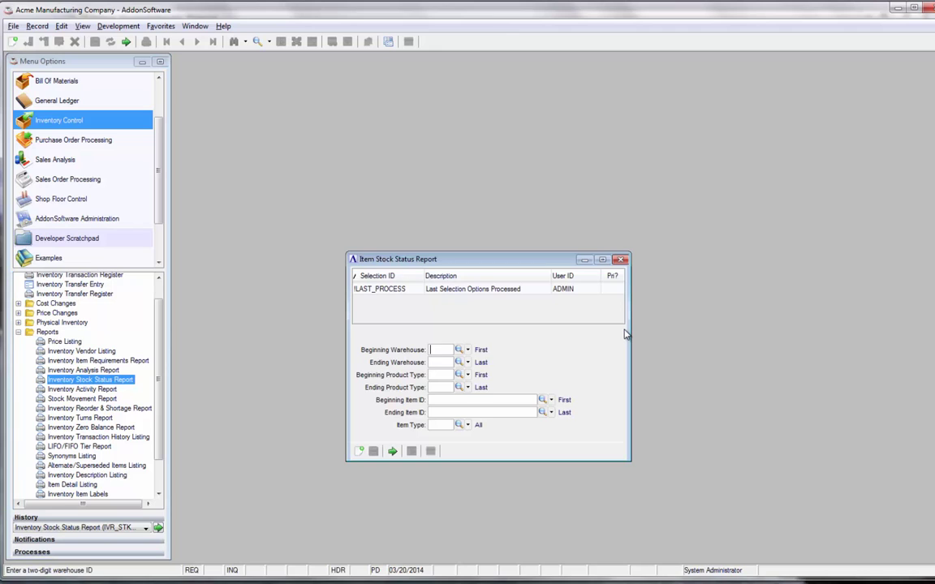
pyautogui.click(508, 290)
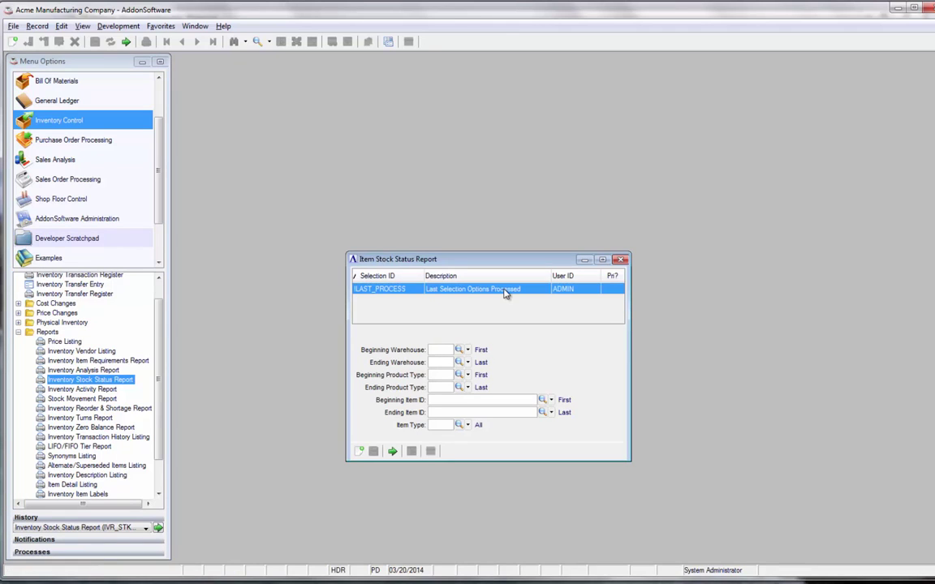
pyautogui.click(392, 453)
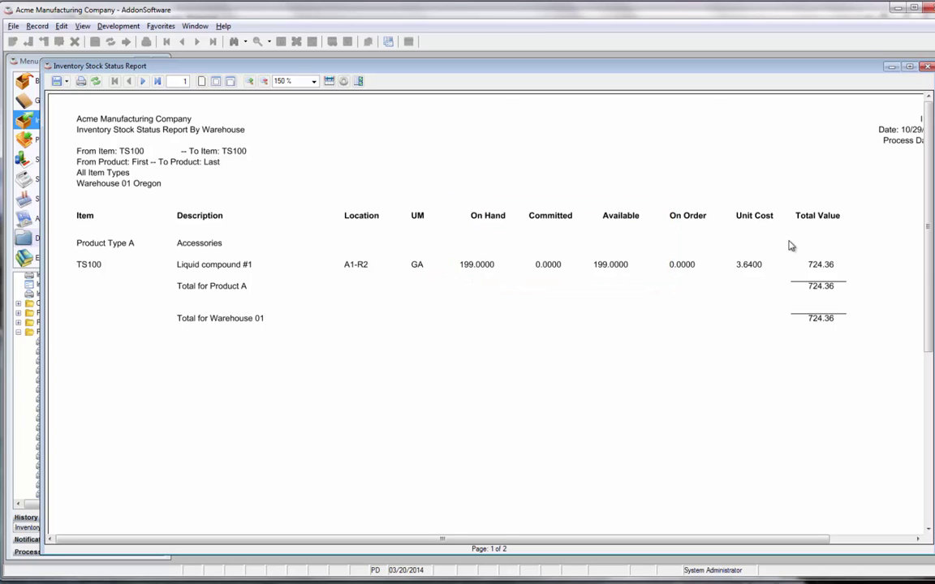
pyautogui.click(926, 66)
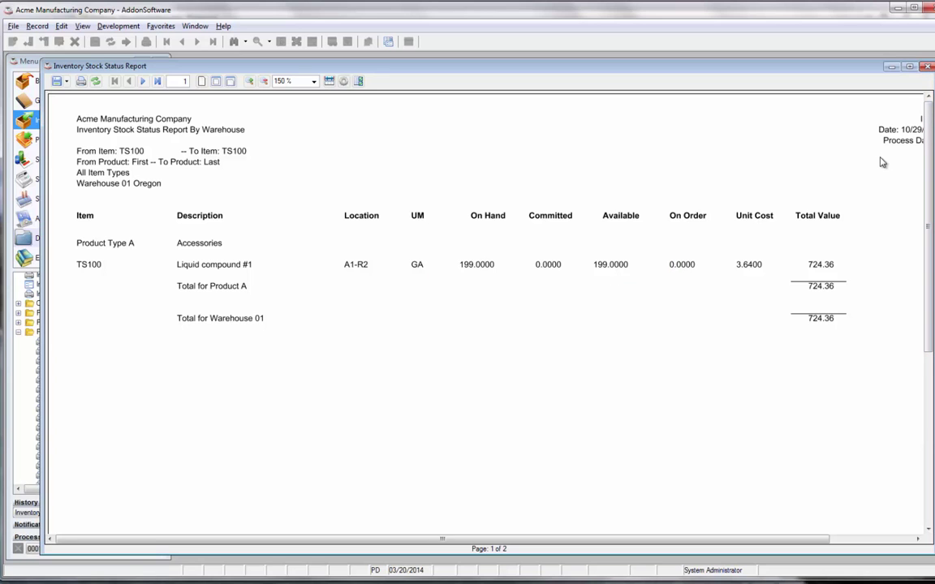
pyautogui.click(477, 333)
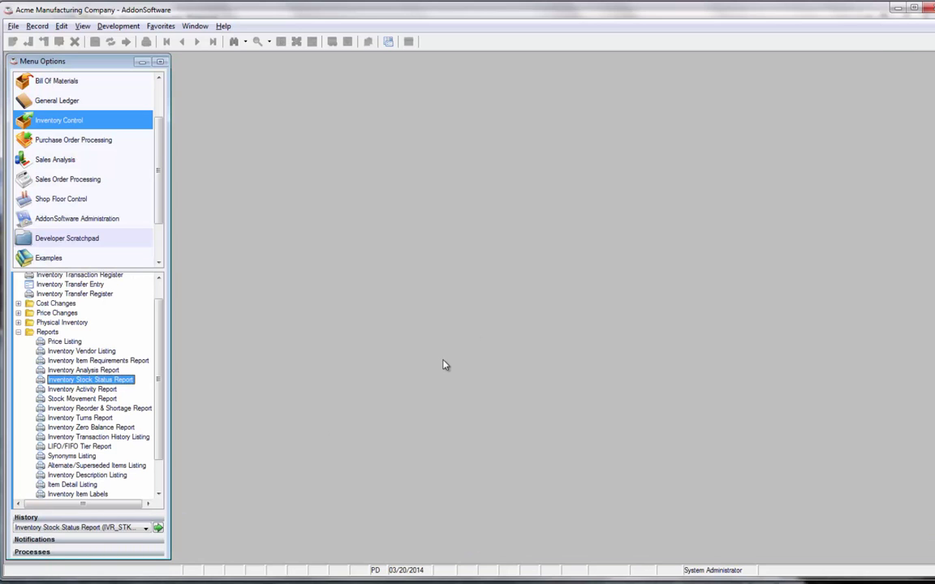
# - Run the Inventory Transaction History Listing for item TS100 with all transaction types, review its purchases, sales and balance, and close it
pyautogui.doubleClick(134, 439)
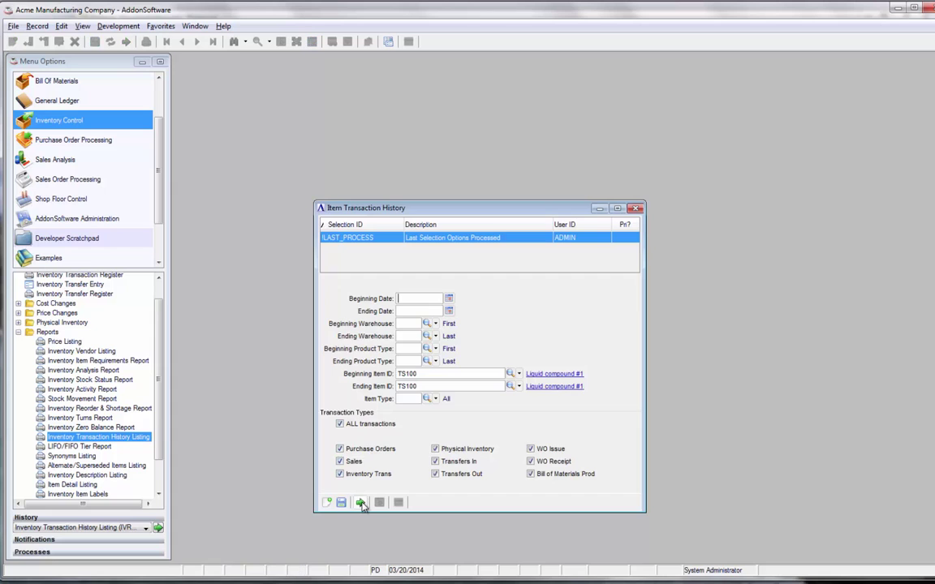
pyautogui.click(362, 504)
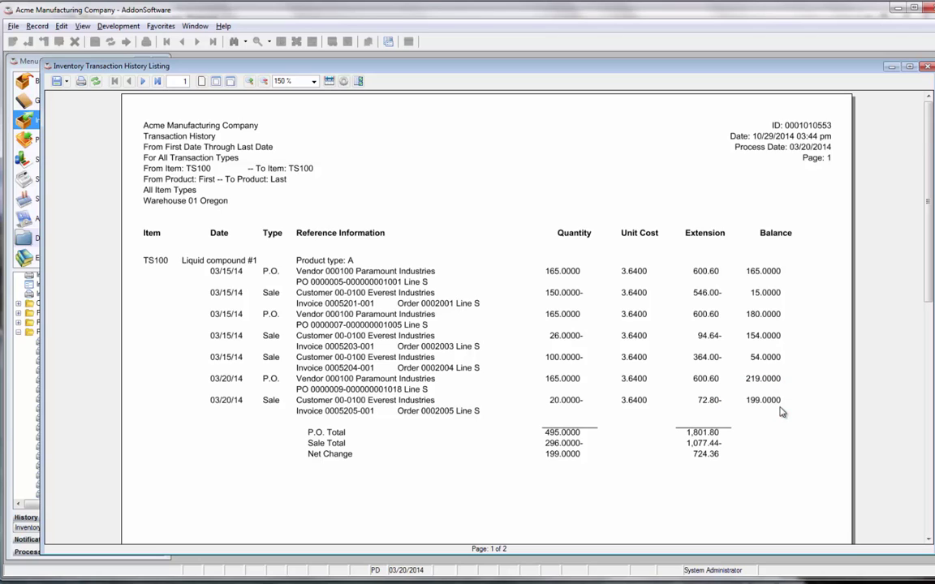
pyautogui.click(927, 68)
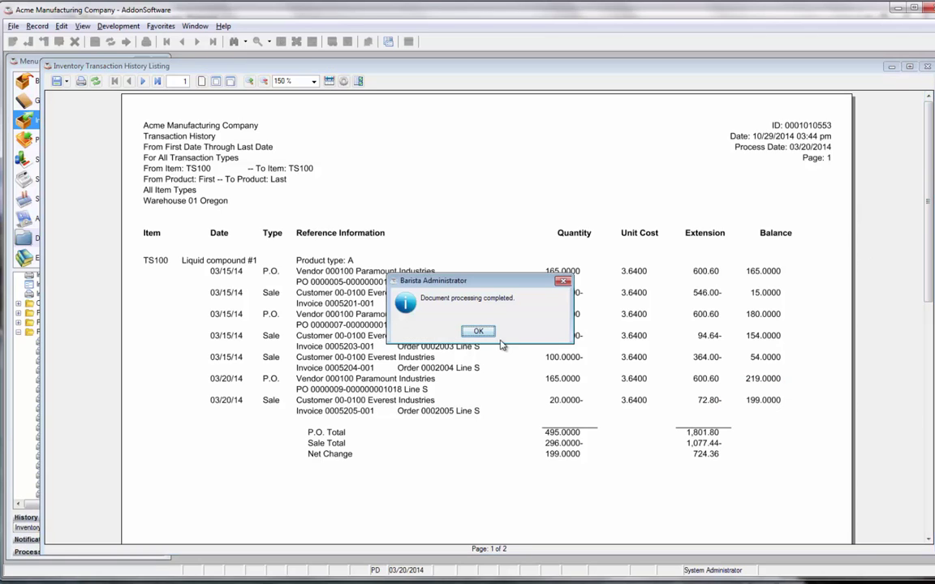
pyautogui.click(479, 332)
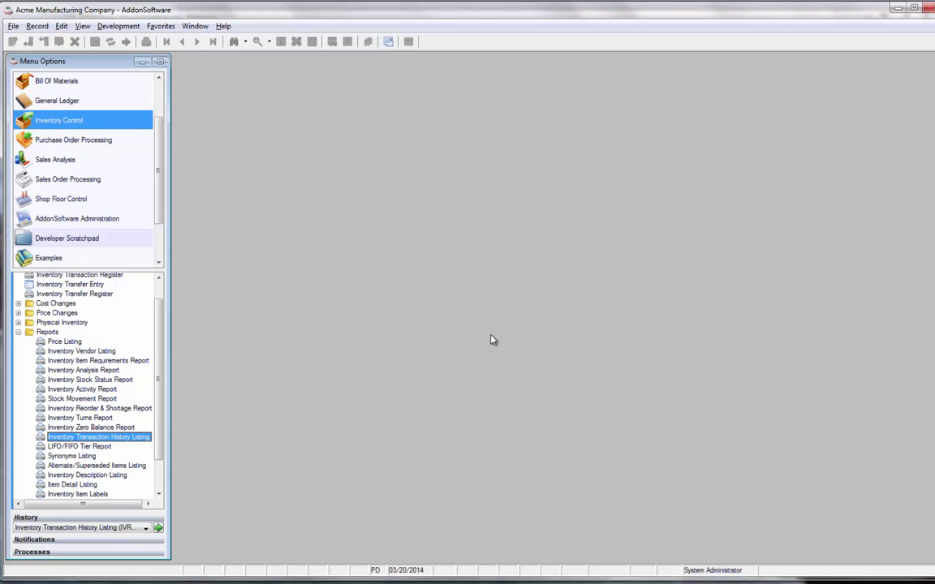
# - Run the General Ledger Daily Detail Register by audit number for all accounts and review the order processing and purchase journal postings
pyautogui.click(73, 105)
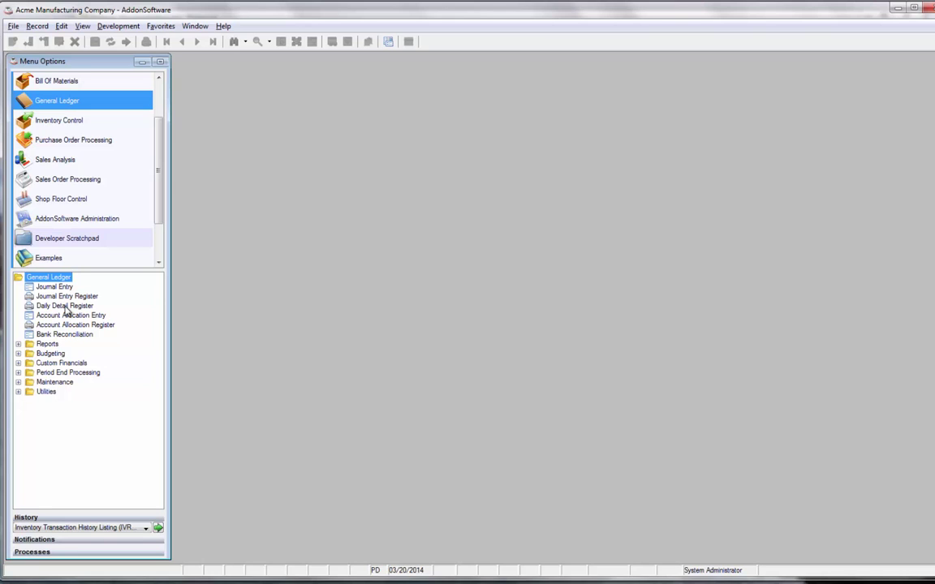
pyautogui.click(65, 306)
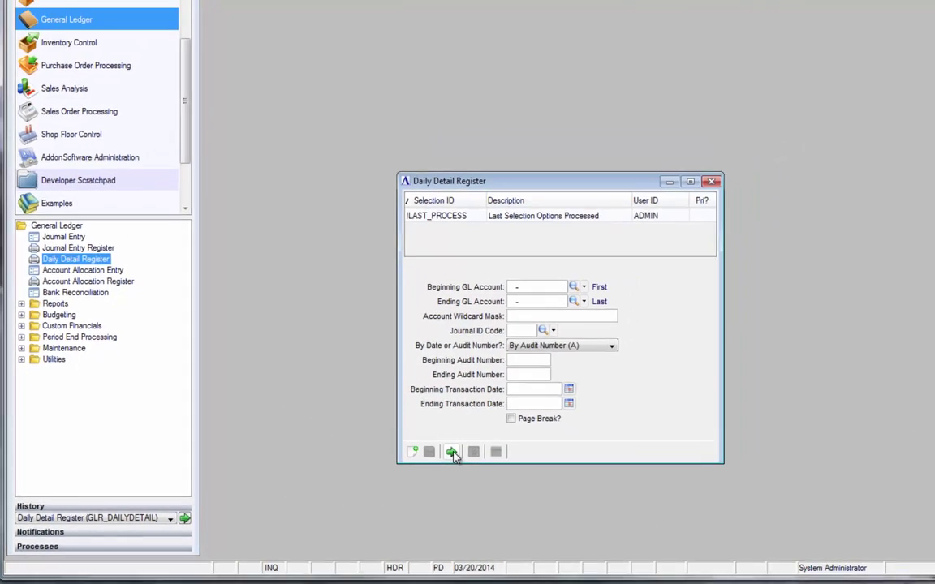
pyautogui.click(452, 453)
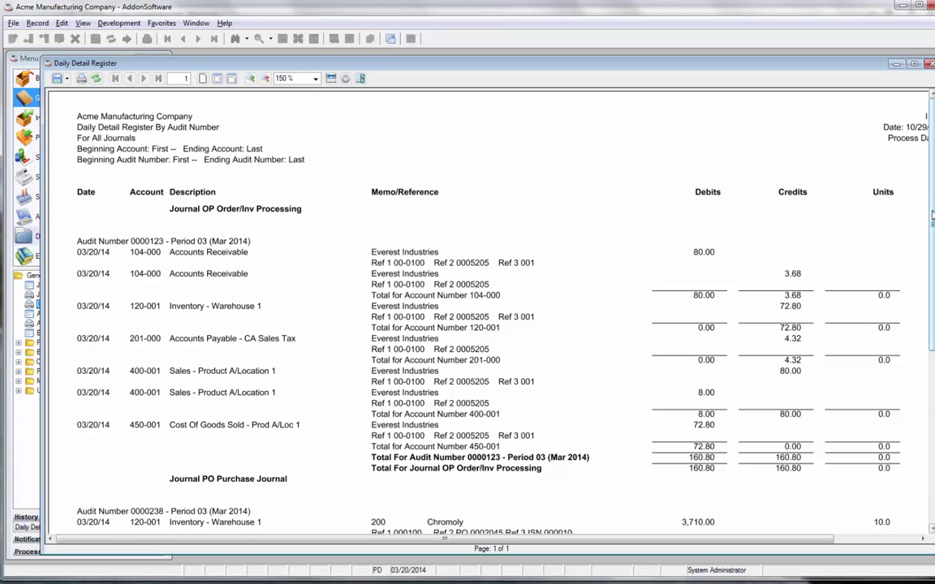
pyautogui.moveTo(932, 216); pyautogui.dragTo(932, 277)
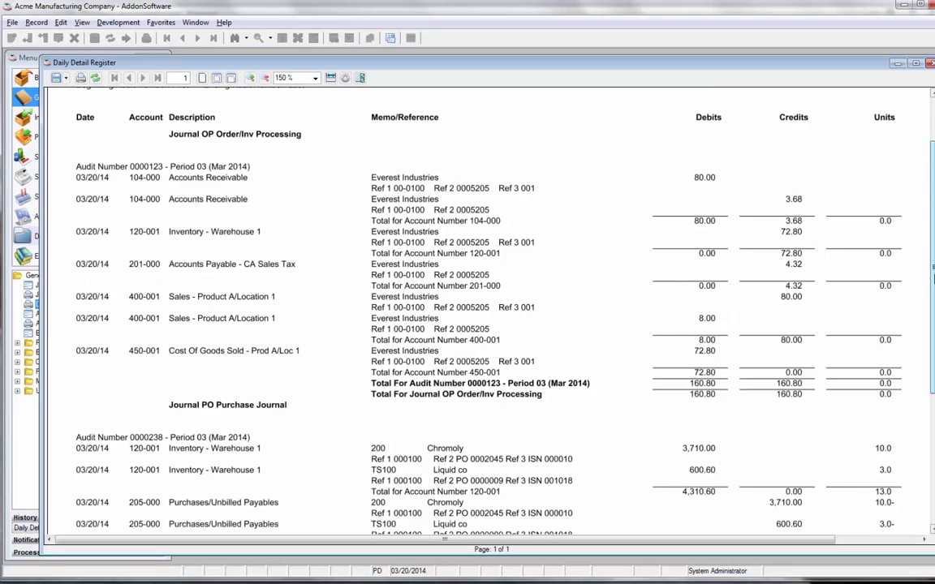
pyautogui.moveTo(932, 268)
pyautogui.mouseDown()
pyautogui.moveTo(931, 336)
pyautogui.moveTo(932, 269)
pyautogui.mouseUp()
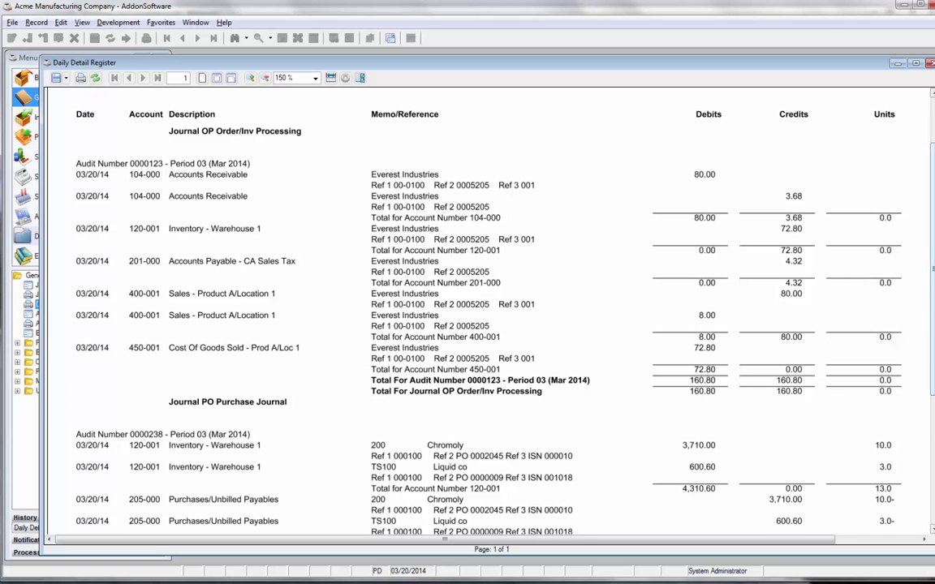
pyautogui.scroll(-5, 933, 372)
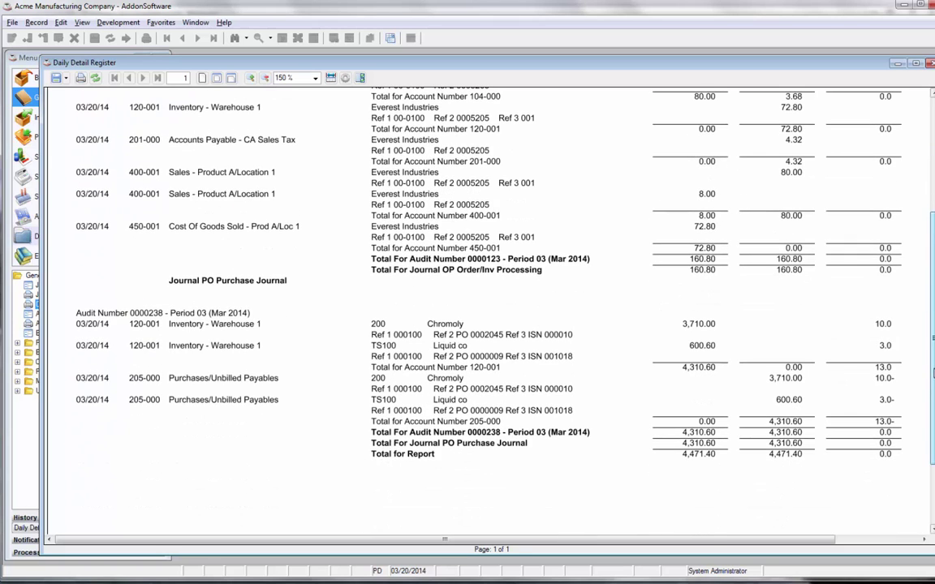
pyautogui.scroll(5, 463, 274)
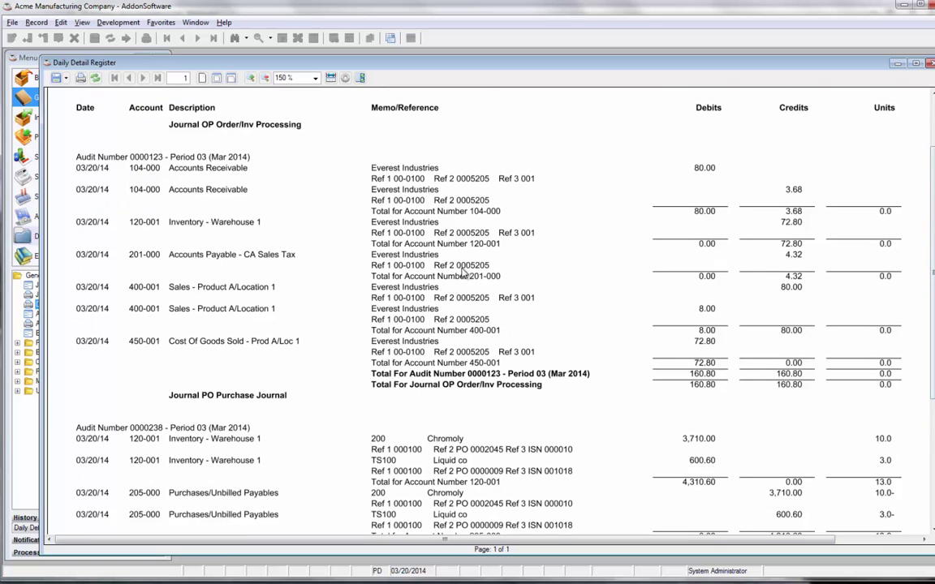
pyautogui.scroll(-3, 814, 180)
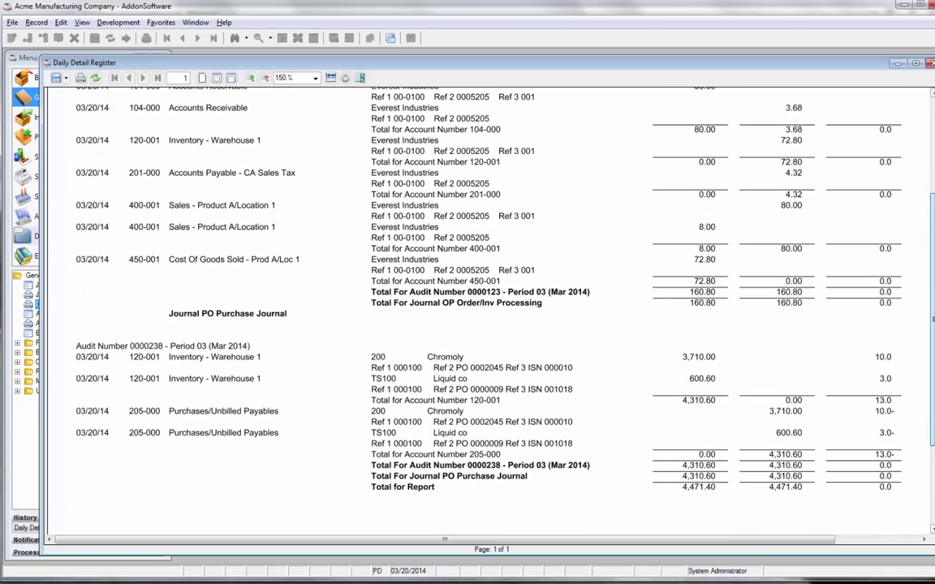
pyautogui.scroll(2, 479, 376)
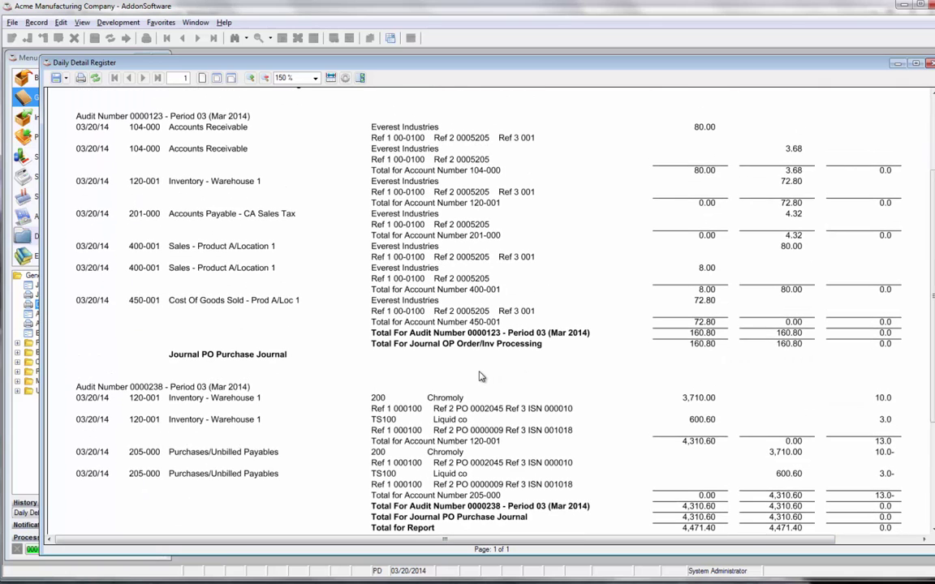
# - Close the Daily Detail Register's completion notice, run its update and acknowledge the finished process
pyautogui.click(478, 327)
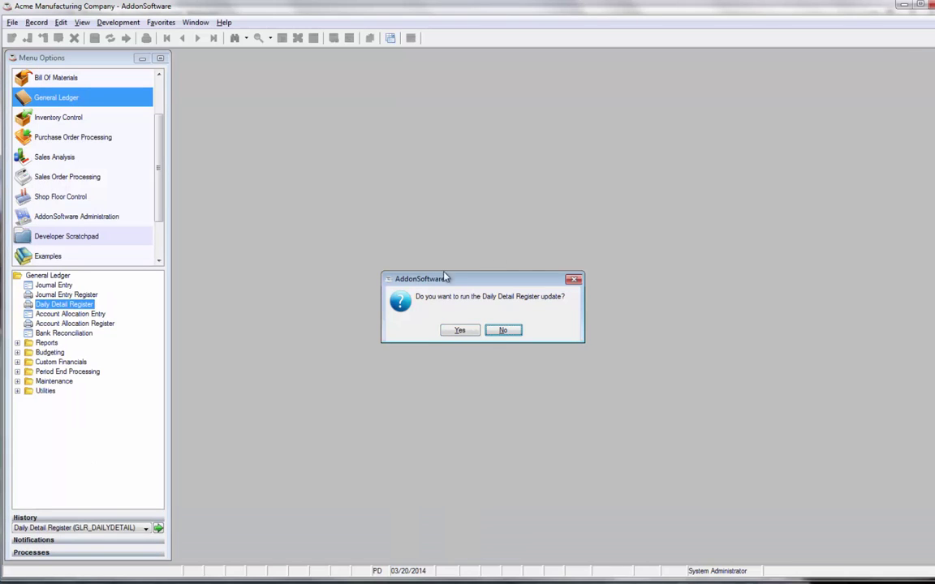
pyautogui.click(461, 333)
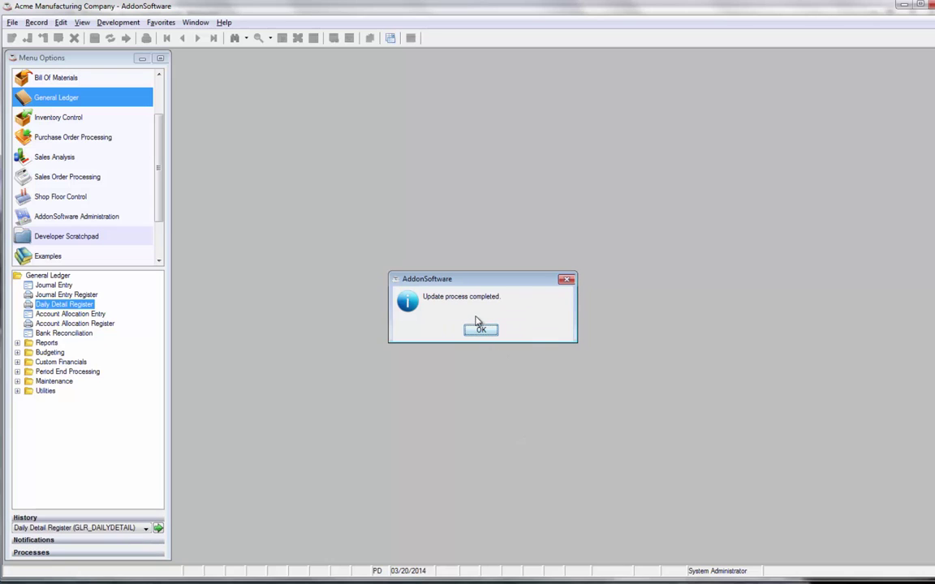
pyautogui.click(480, 331)
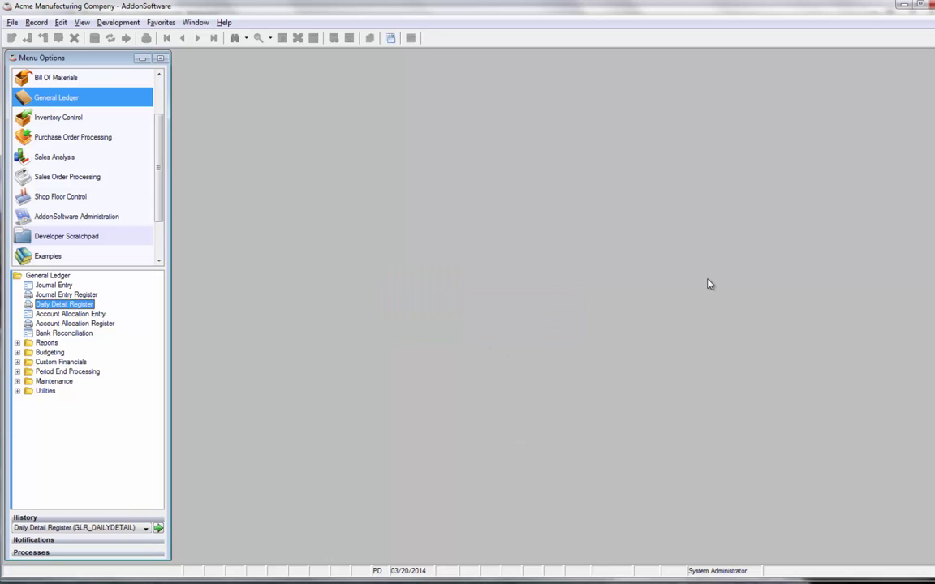